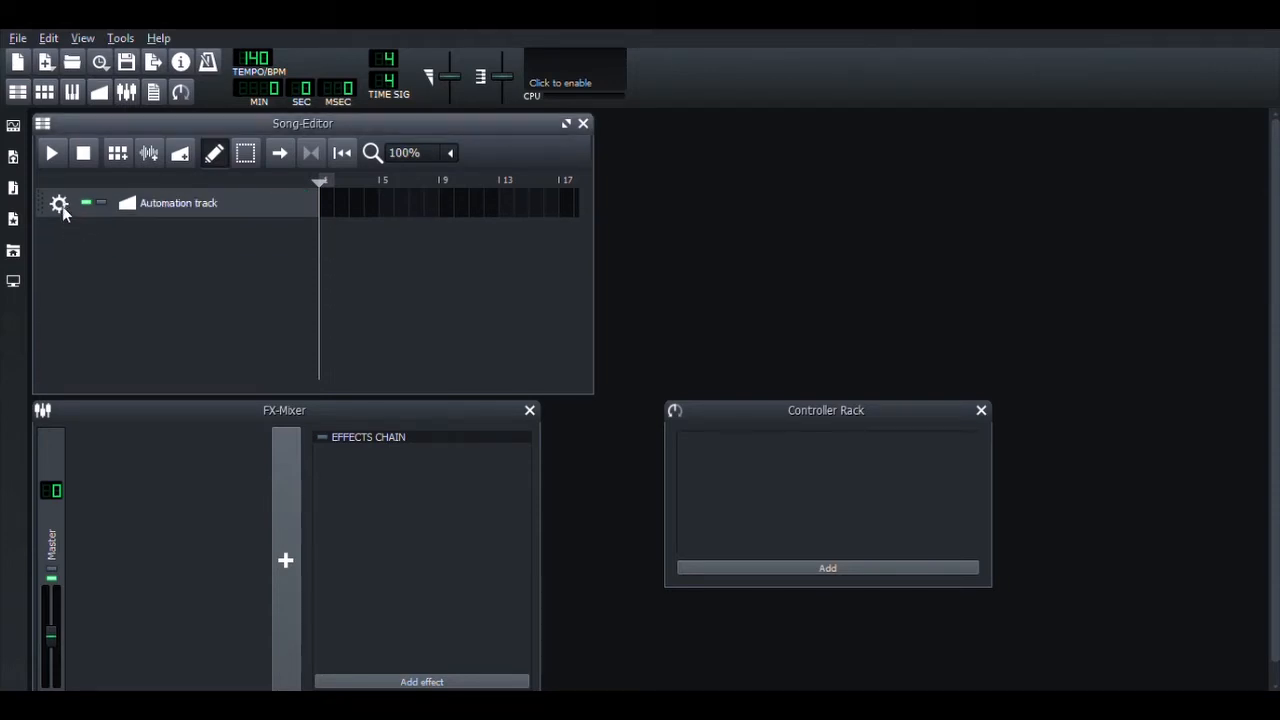
Step: Browse the drums folder in My Samples and preview bassdrum03.ogg
left_click(14, 190)
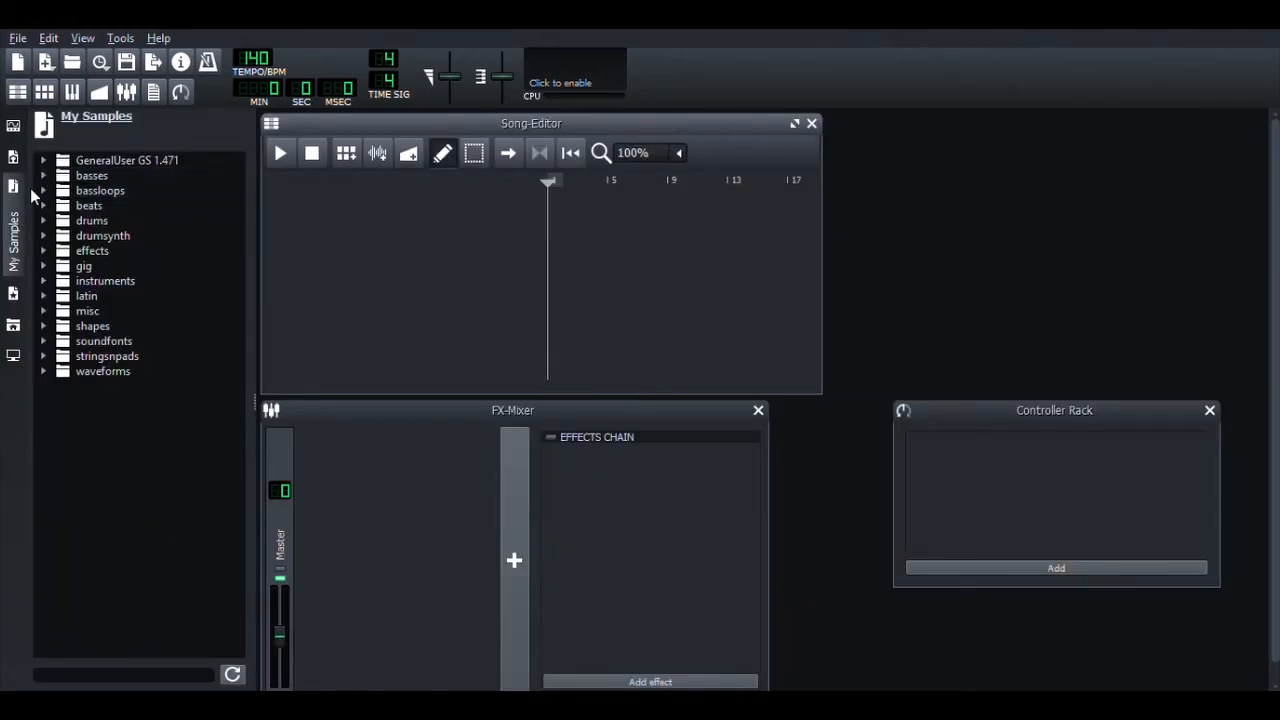
left_click(45, 204)
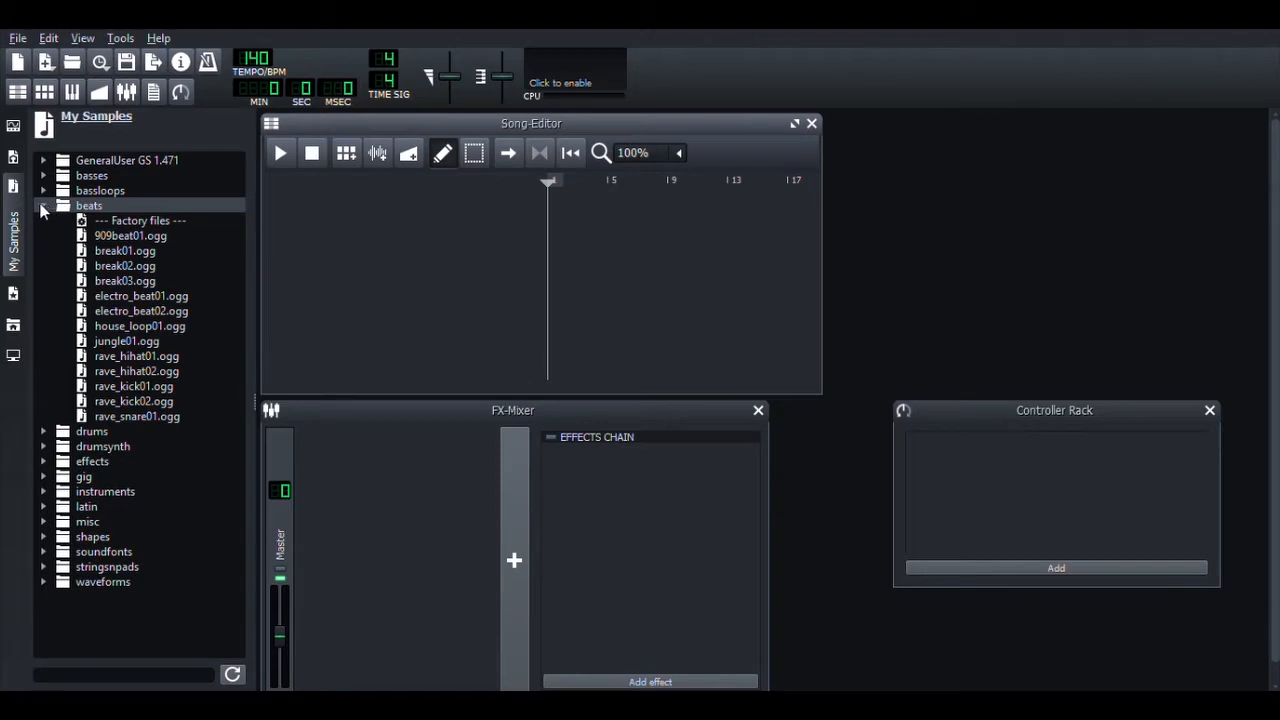
left_click(43, 204)
left_click(43, 220)
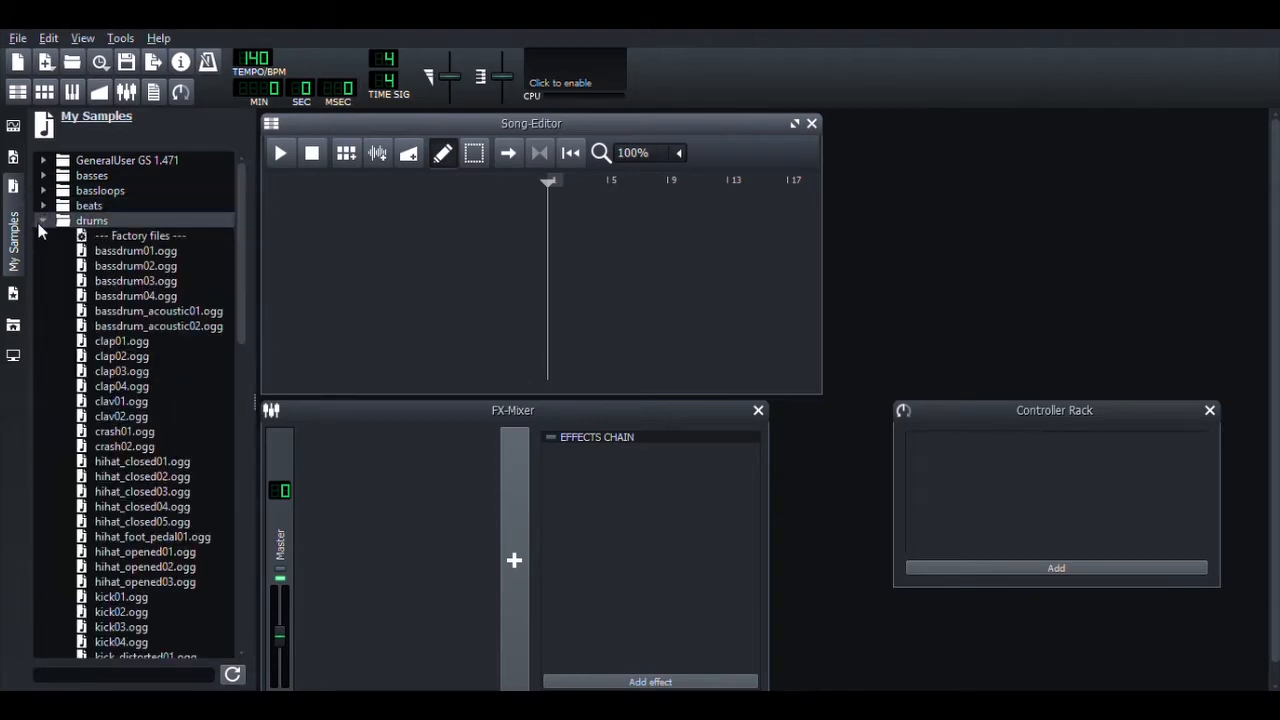
left_click(119, 283)
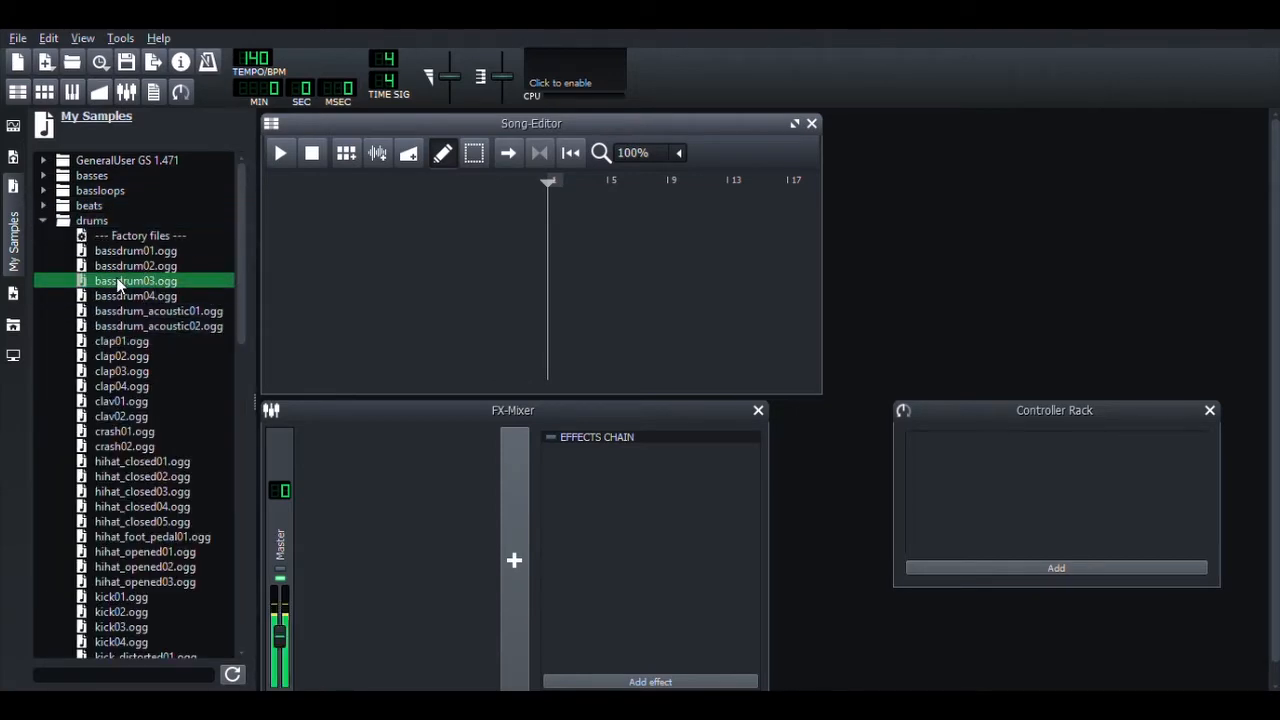
Step: Preview hihat_closed01.ogg, add it to Beat/Bassline 0 and bring up the Beat+Bassline Editor over the song view
scroll(138, 421, "down", 4)
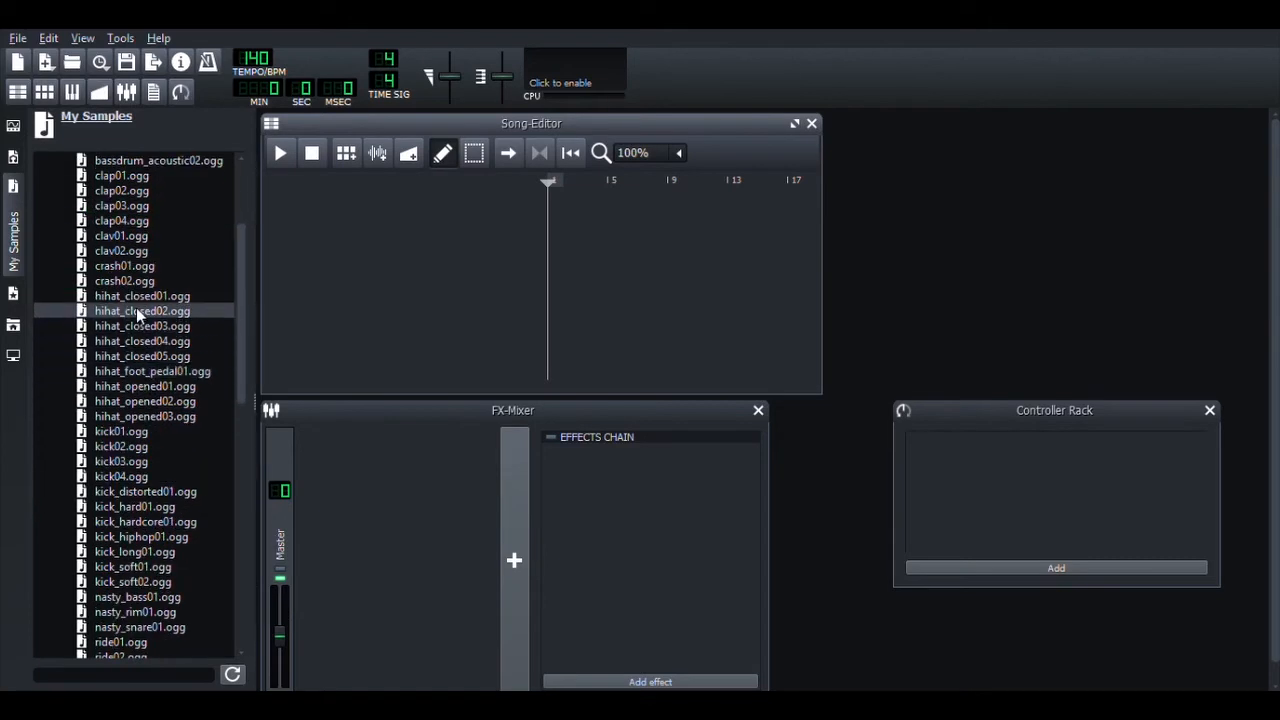
left_click(136, 300)
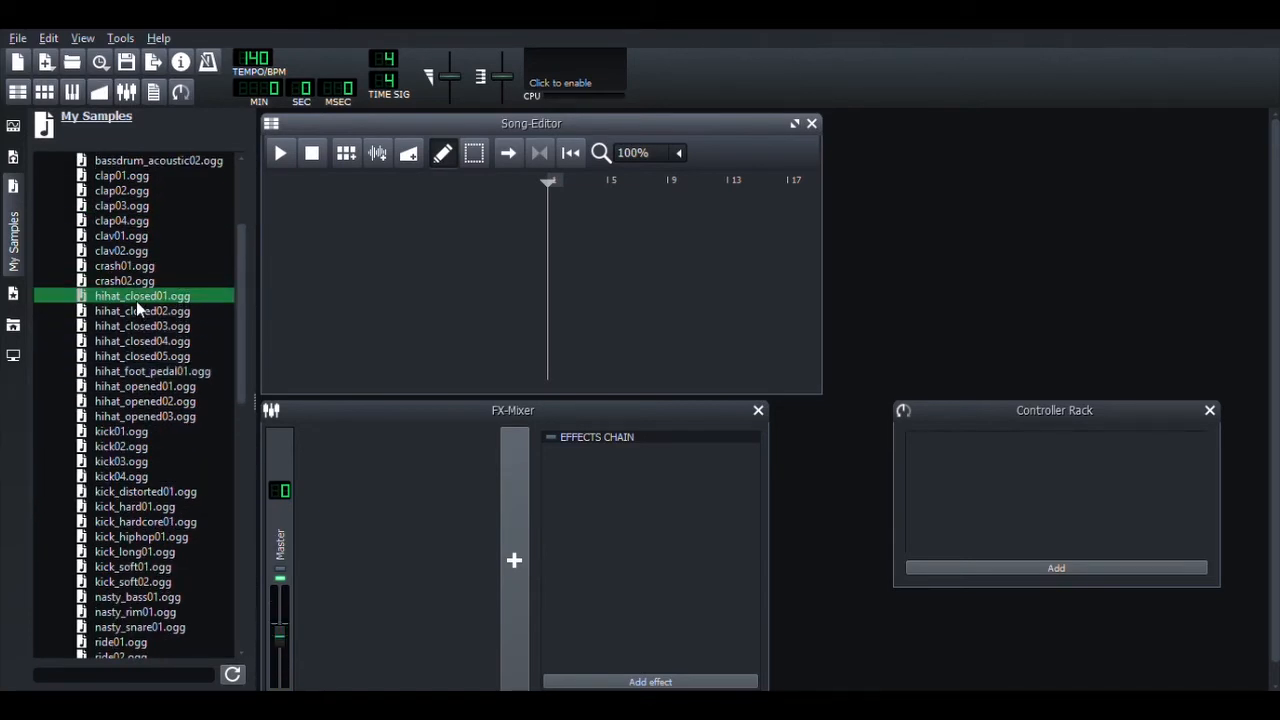
double_click(136, 298)
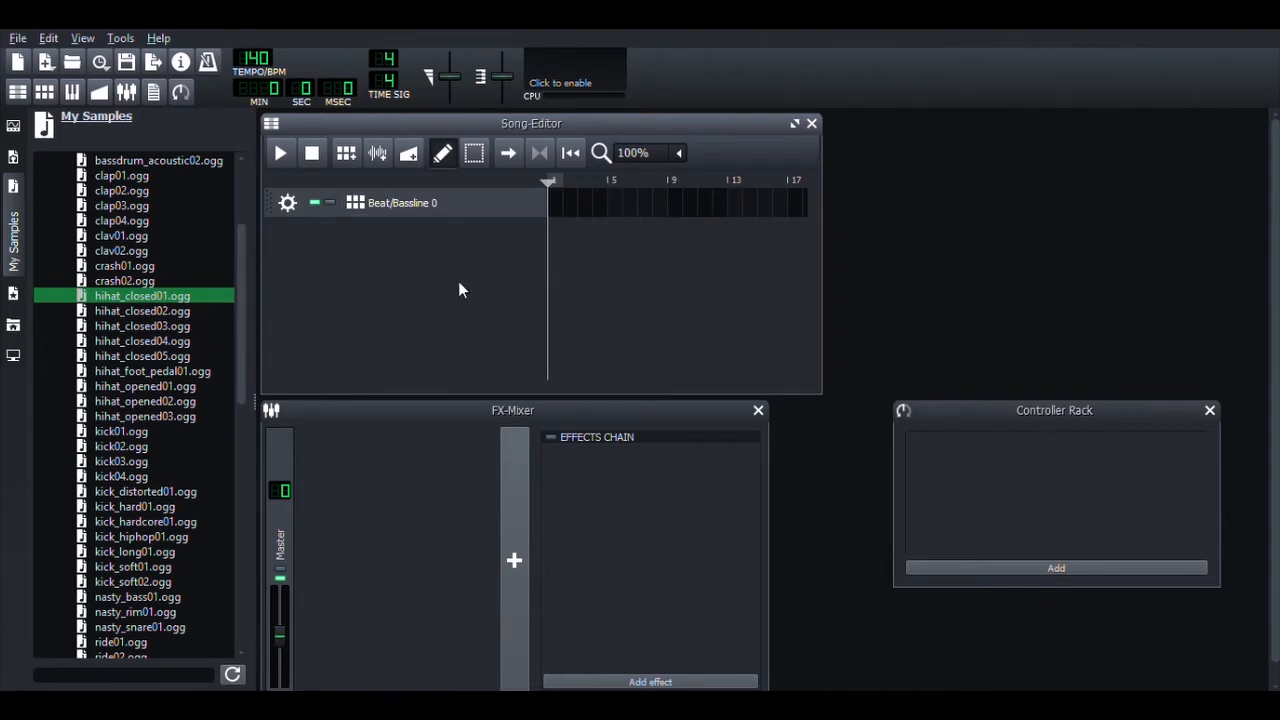
left_click(357, 203)
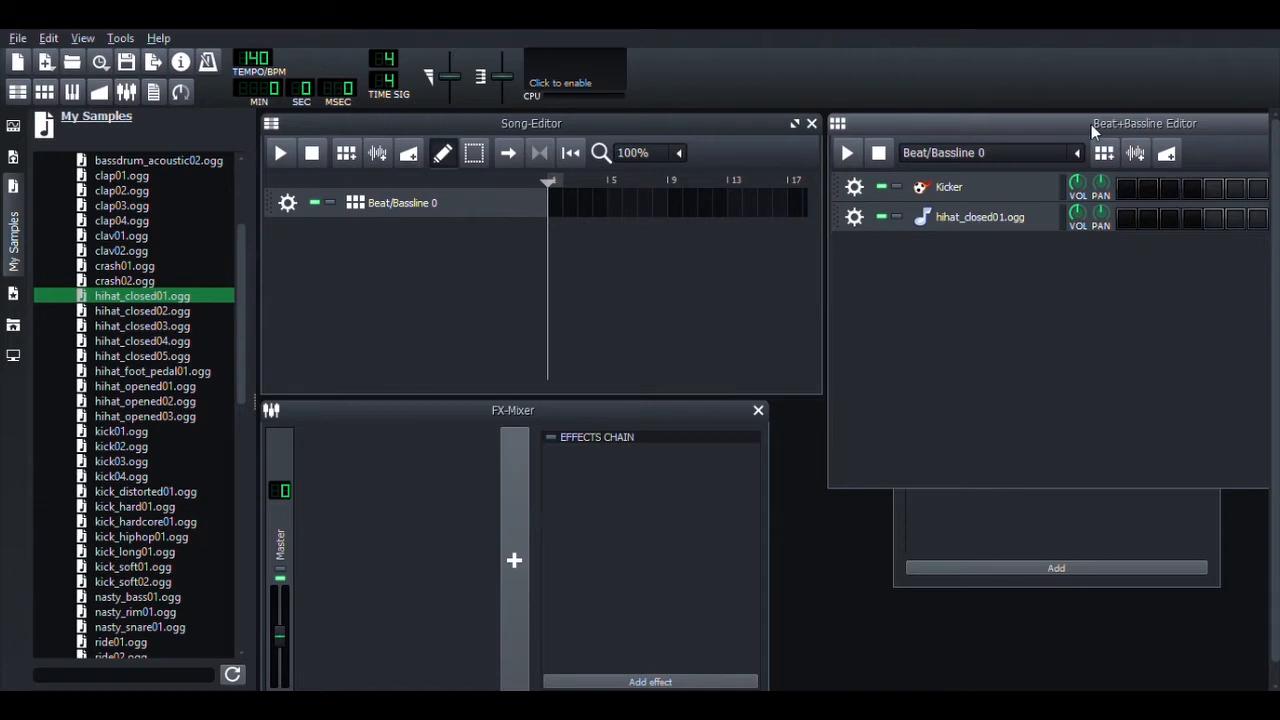
left_click_drag(1091, 124, 524, 205)
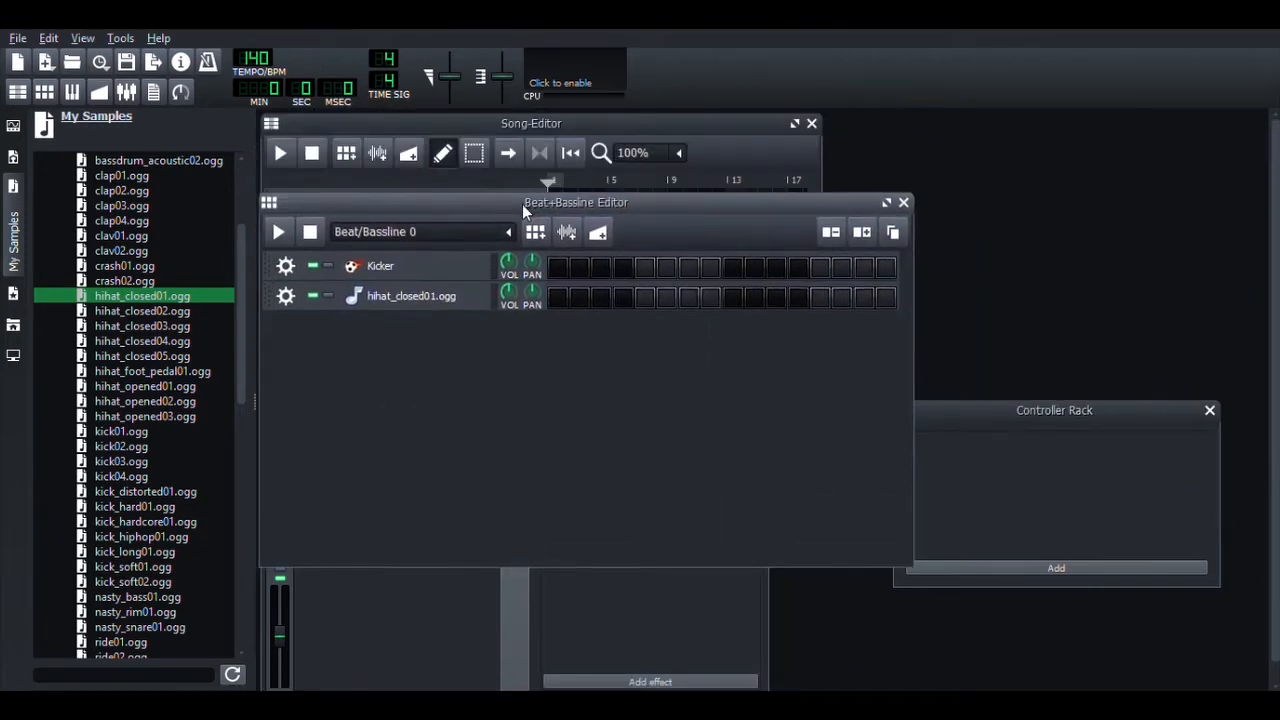
Step: Program Kicker on steps 1, 5, 9 and 13 and hihat_closed01.ogg on steps 3, 7, 11 and 15, and play the beat
left_click(563, 272)
left_click(602, 299)
left_click(648, 271)
left_click(690, 300)
left_click(734, 270)
left_click(778, 300)
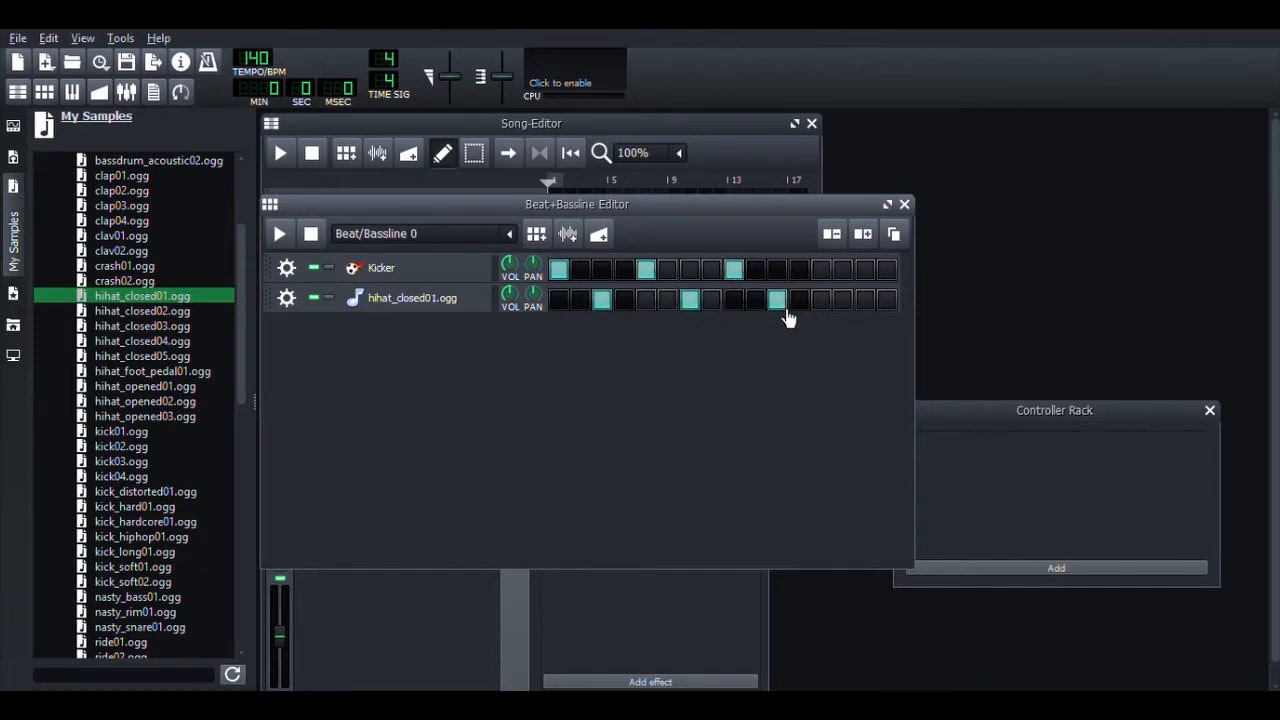
left_click(821, 270)
left_click(865, 300)
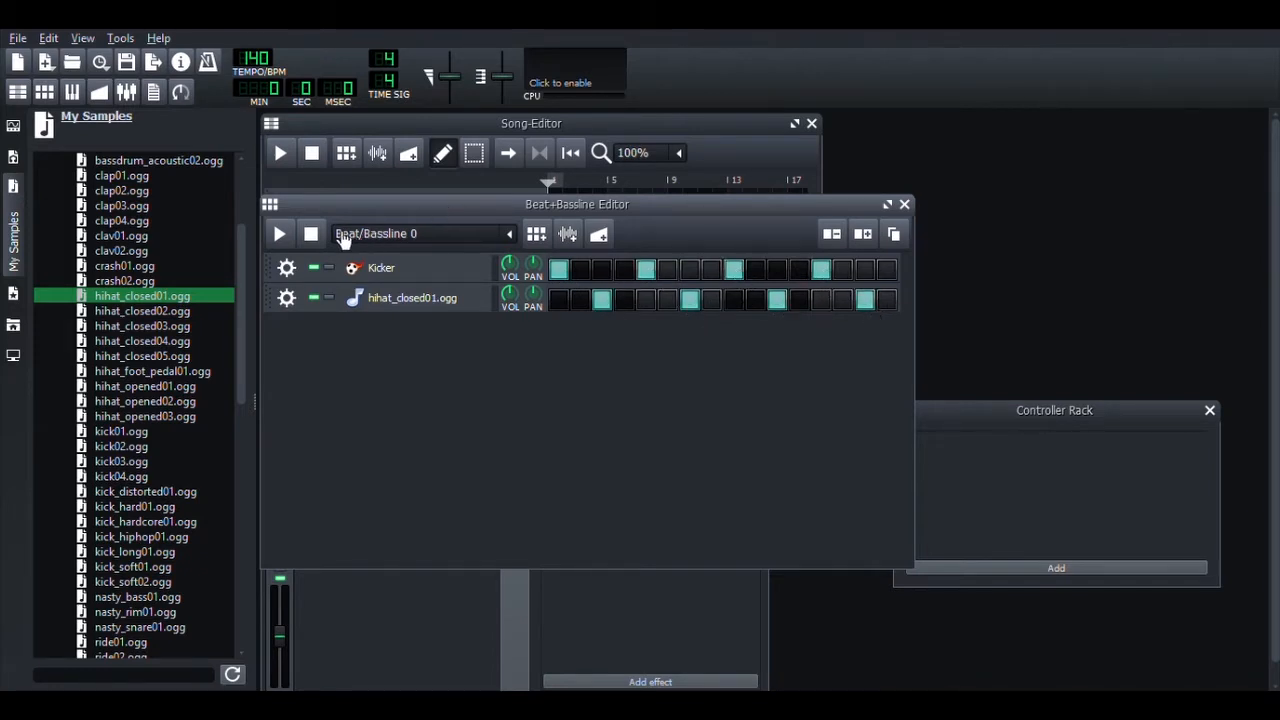
left_click(279, 234)
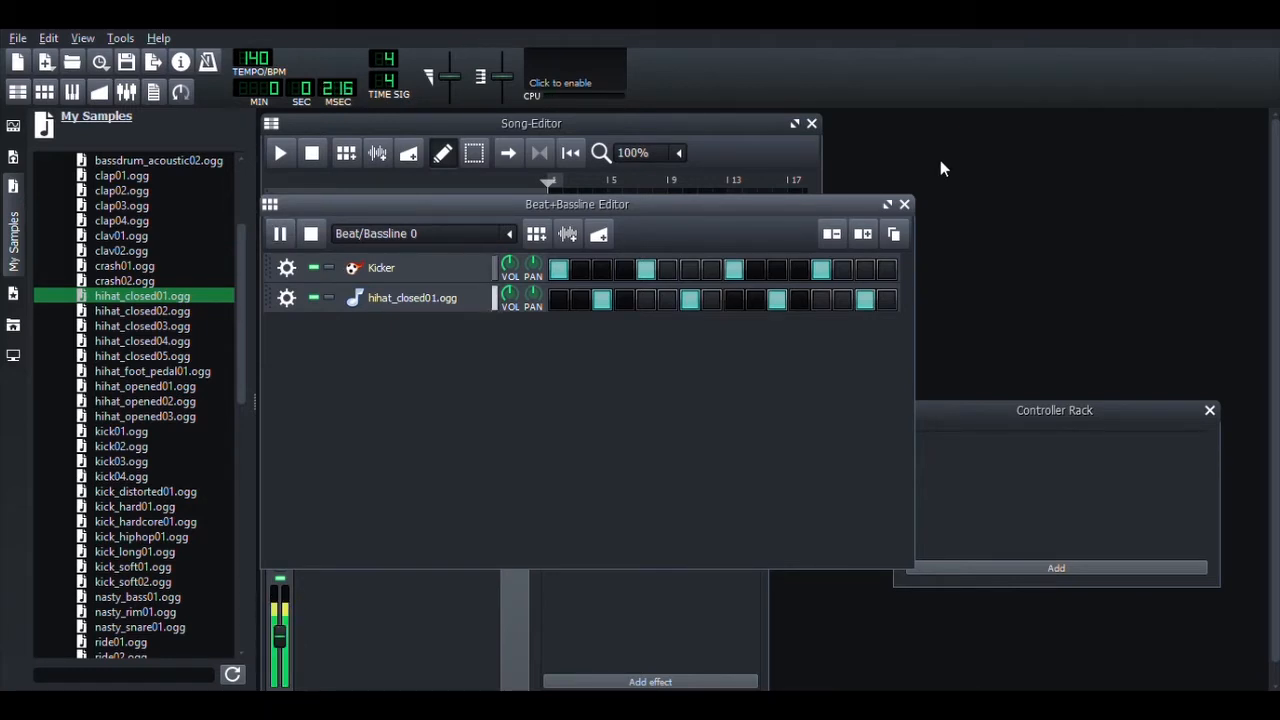
left_click(311, 233)
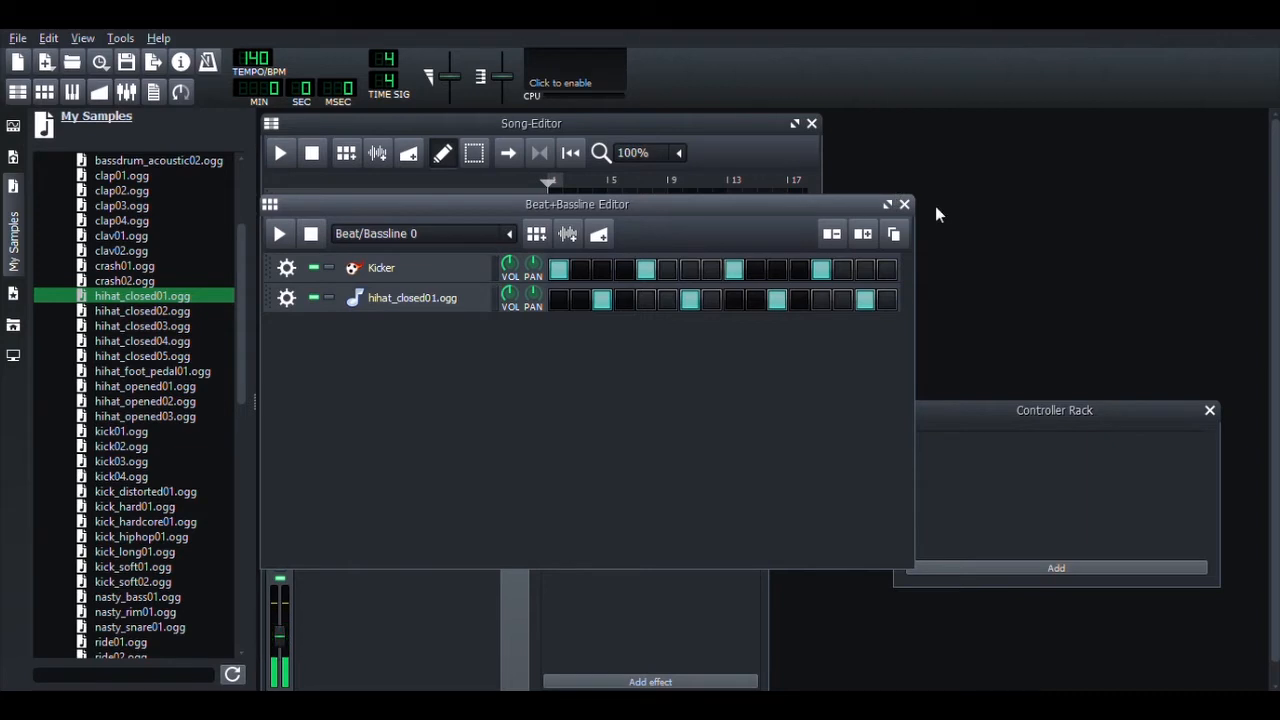
Step: Place Beat/Bassline 0 in bars 1 to 5 of the Song-Editor and play the song
left_click(904, 205)
left_click(559, 205)
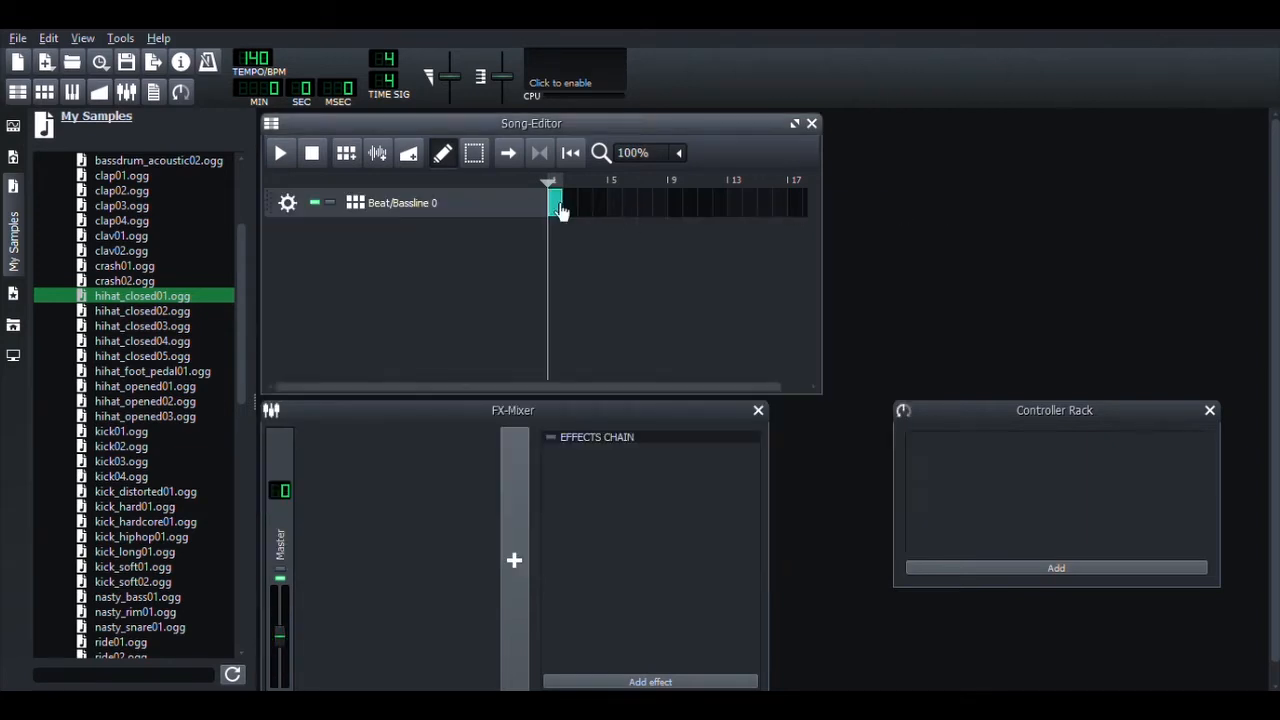
left_click_drag(573, 215, 618, 214)
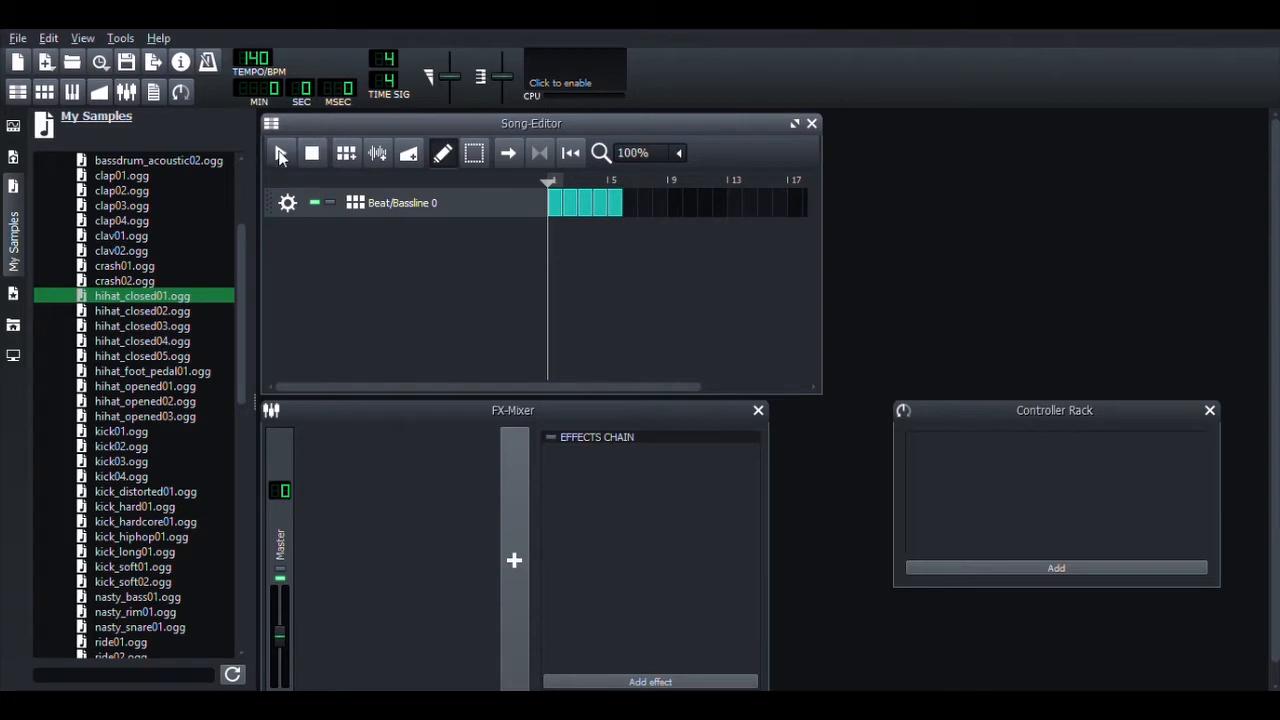
left_click(281, 155)
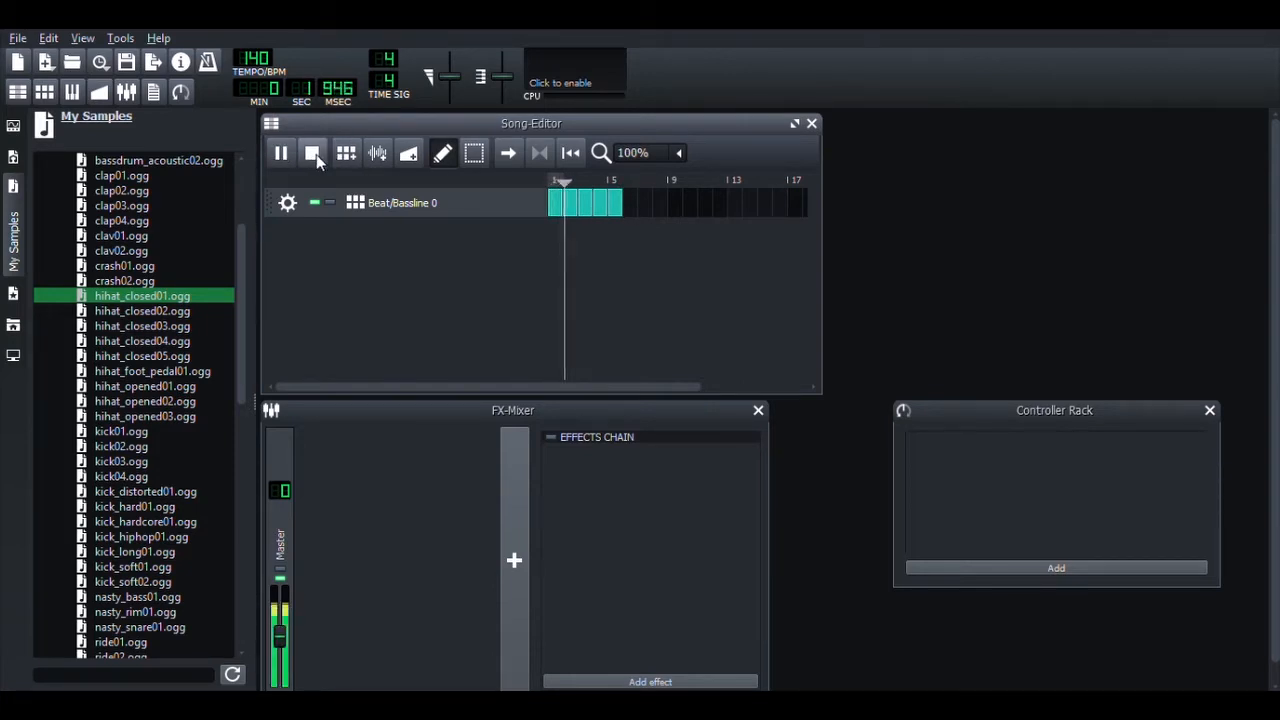
left_click(316, 154)
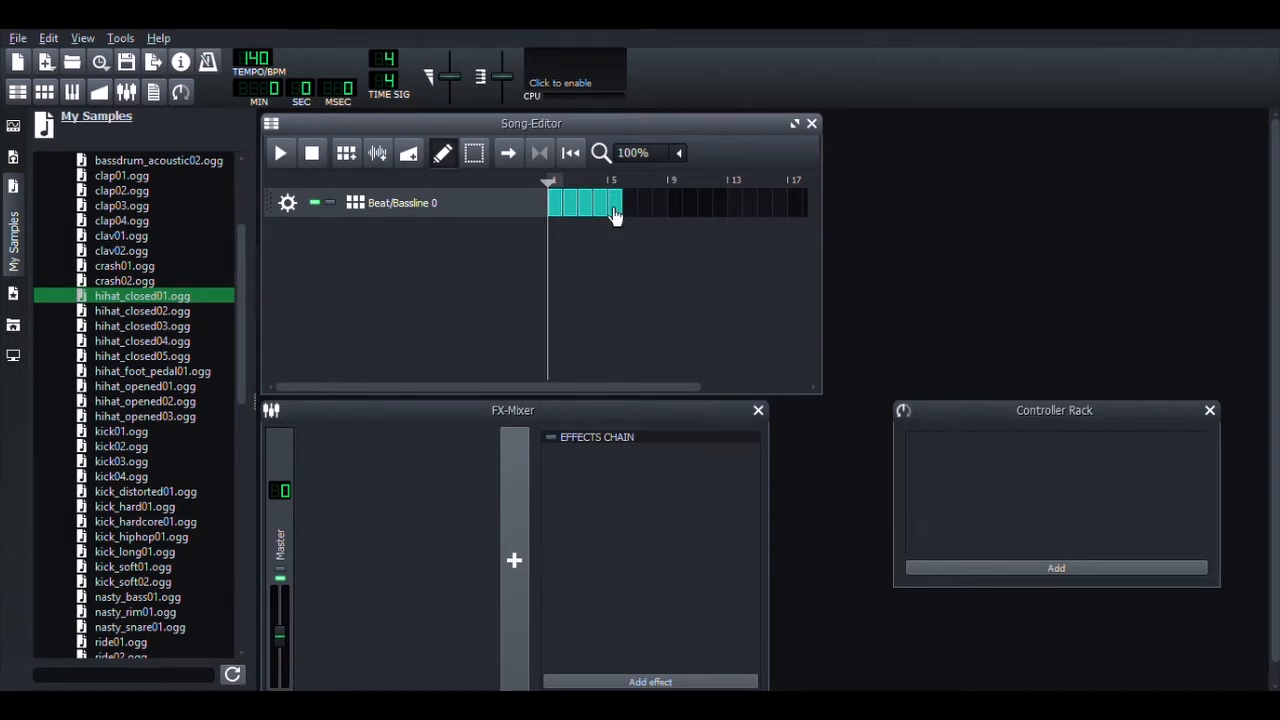
Step: Remove the Beat/Bassline track and add hihat_closed01.ogg as its own track in the Song-Editor
left_click(309, 247)
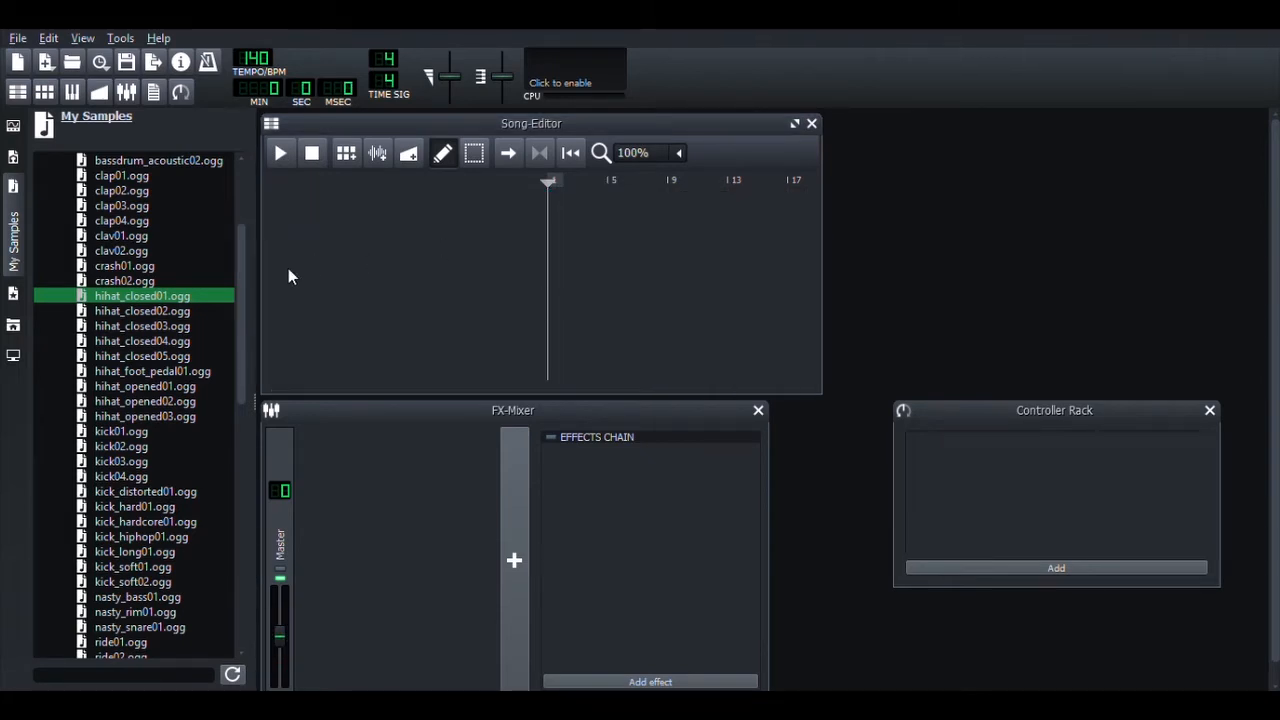
left_click(139, 298)
left_click_drag(138, 296, 350, 208)
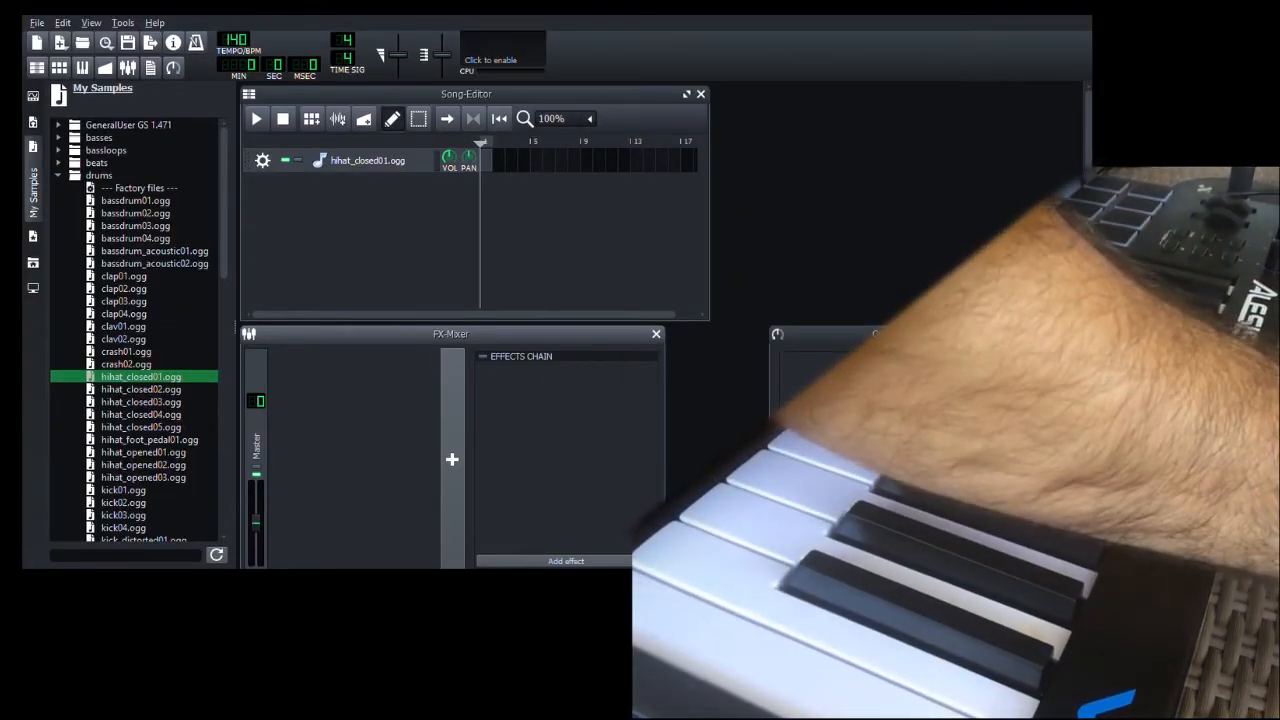
Step: Open the hihat_closed01.ogg pattern in the Piano-Roll and record hi-hat notes from the MIDI keyboard
left_click(484, 161)
double_click(485, 161)
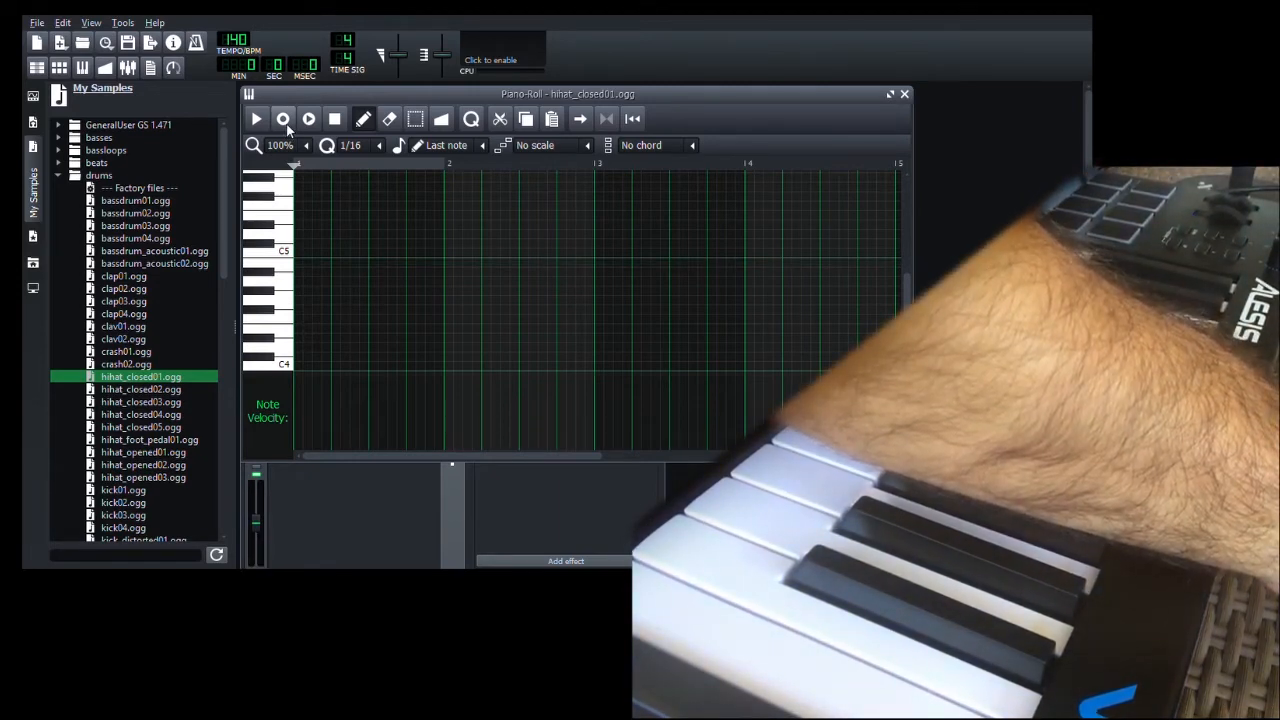
left_click(286, 123)
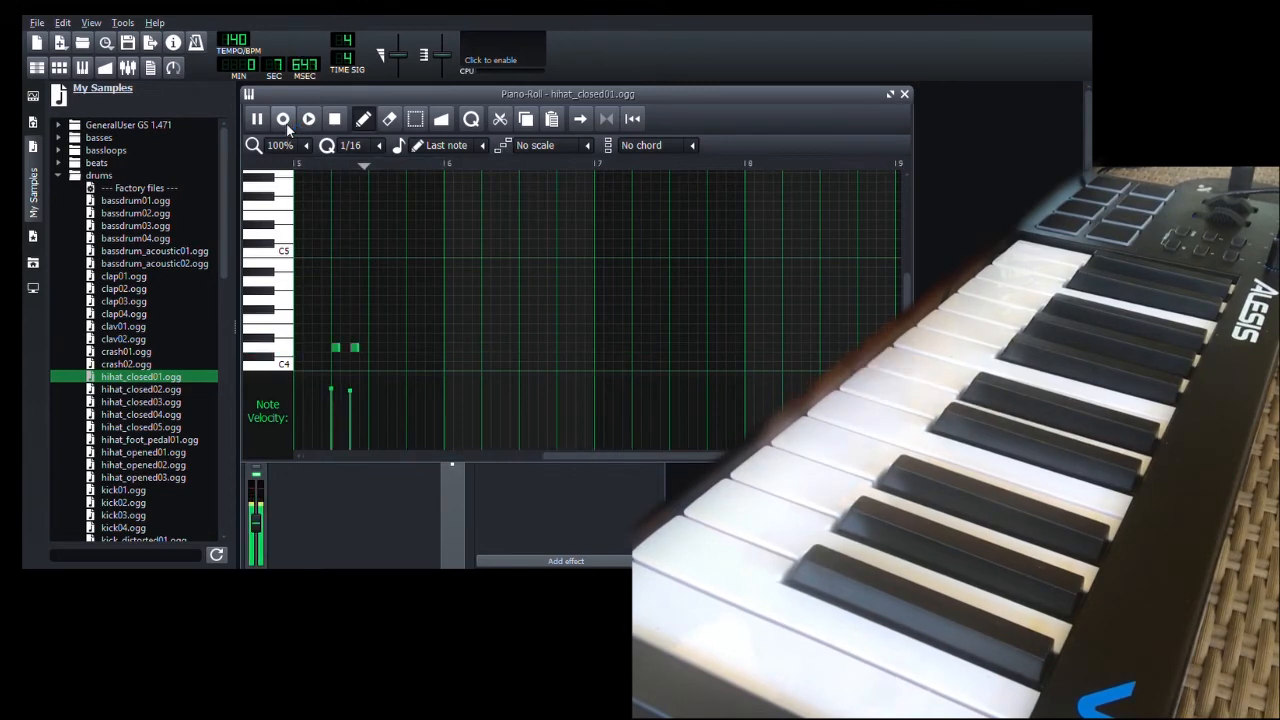
left_click(335, 119)
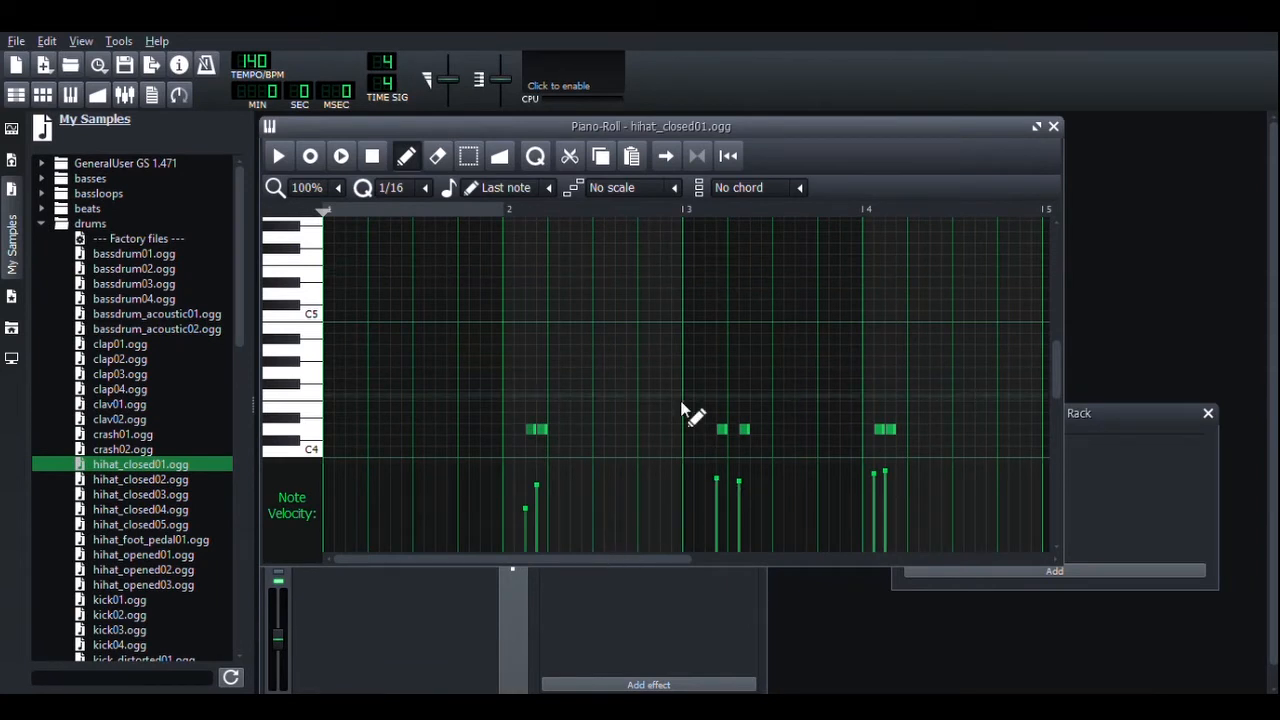
Step: Widen the Piano-Roll and shift all the recorded hi-hat notes earlier so the first one starts at bar 1
left_click_drag(1068, 308, 1241, 299)
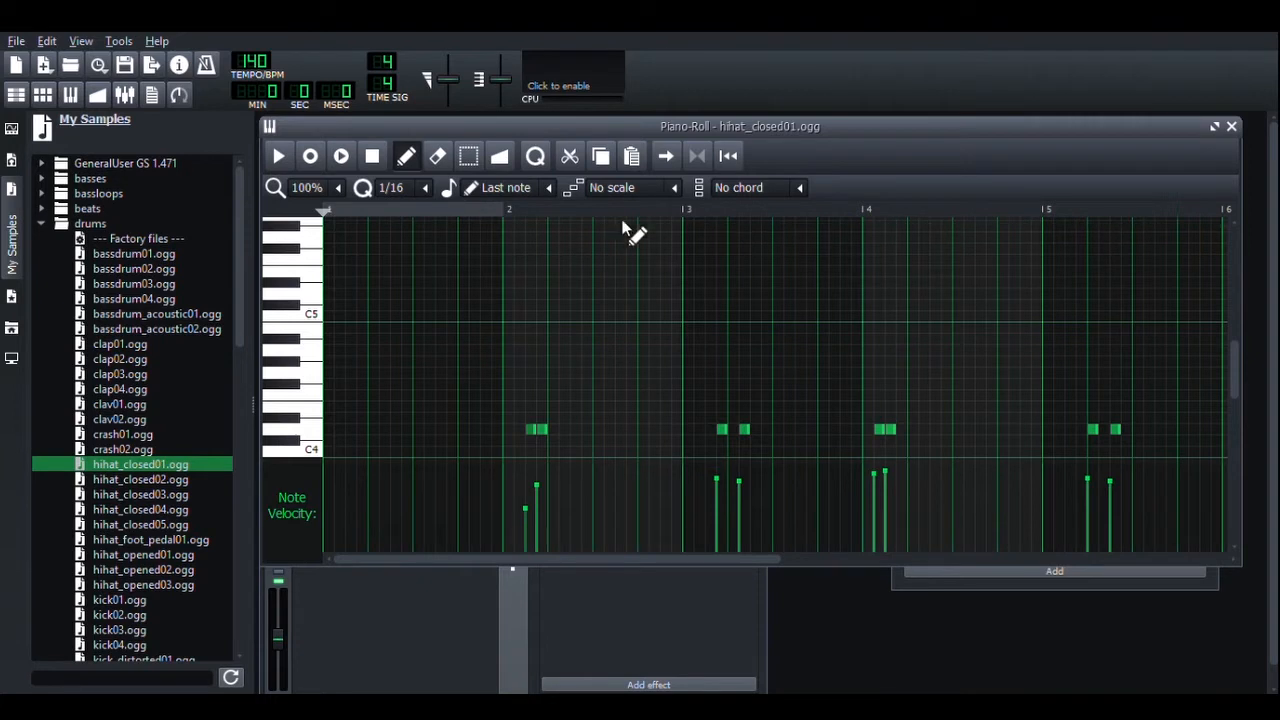
left_click(468, 156)
key("ctrl+a")
left_click(405, 156)
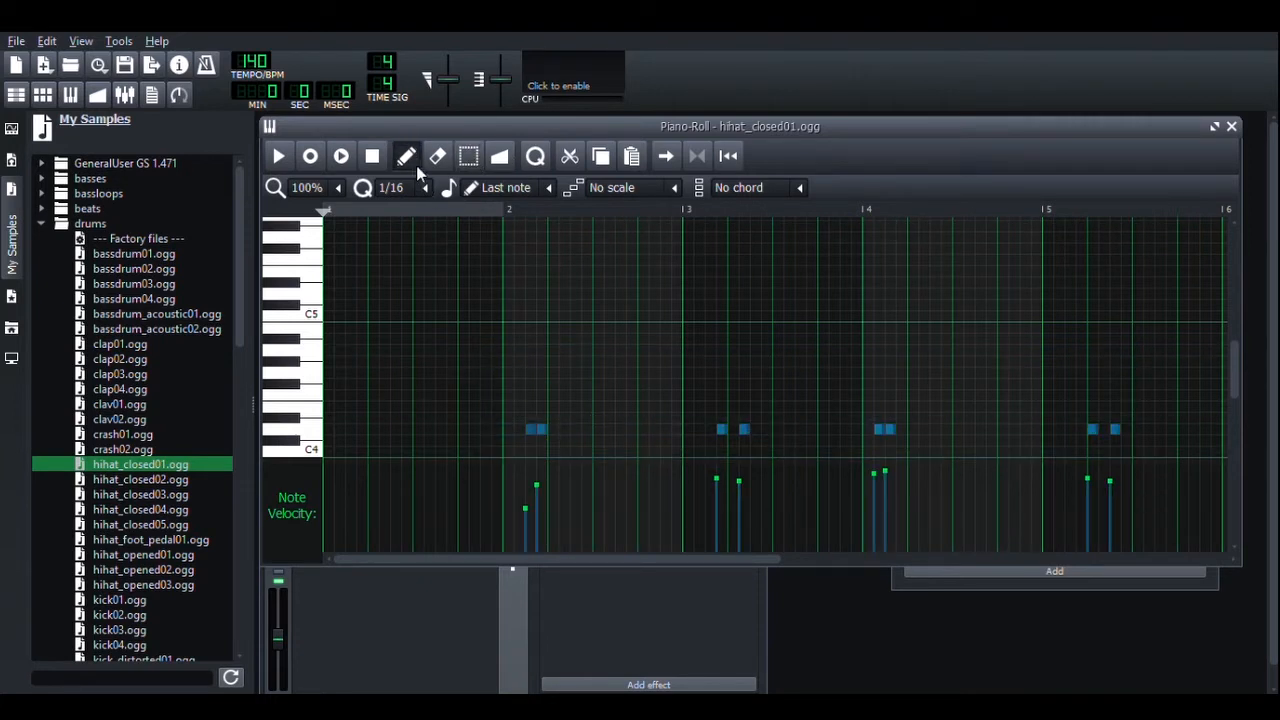
mouse_move(546, 432)
left_mouse_down()
mouse_move(390, 445)
mouse_move(570, 443)
mouse_move(548, 448)
left_mouse_up()
key("Escape")
left_click(468, 156)
left_click_drag(517, 411, 1171, 471)
left_click(405, 156)
left_click_drag(540, 440, 338, 443)
Step: Draw an extra higher note in bar 1 for a playback check and remove it
left_click(386, 351)
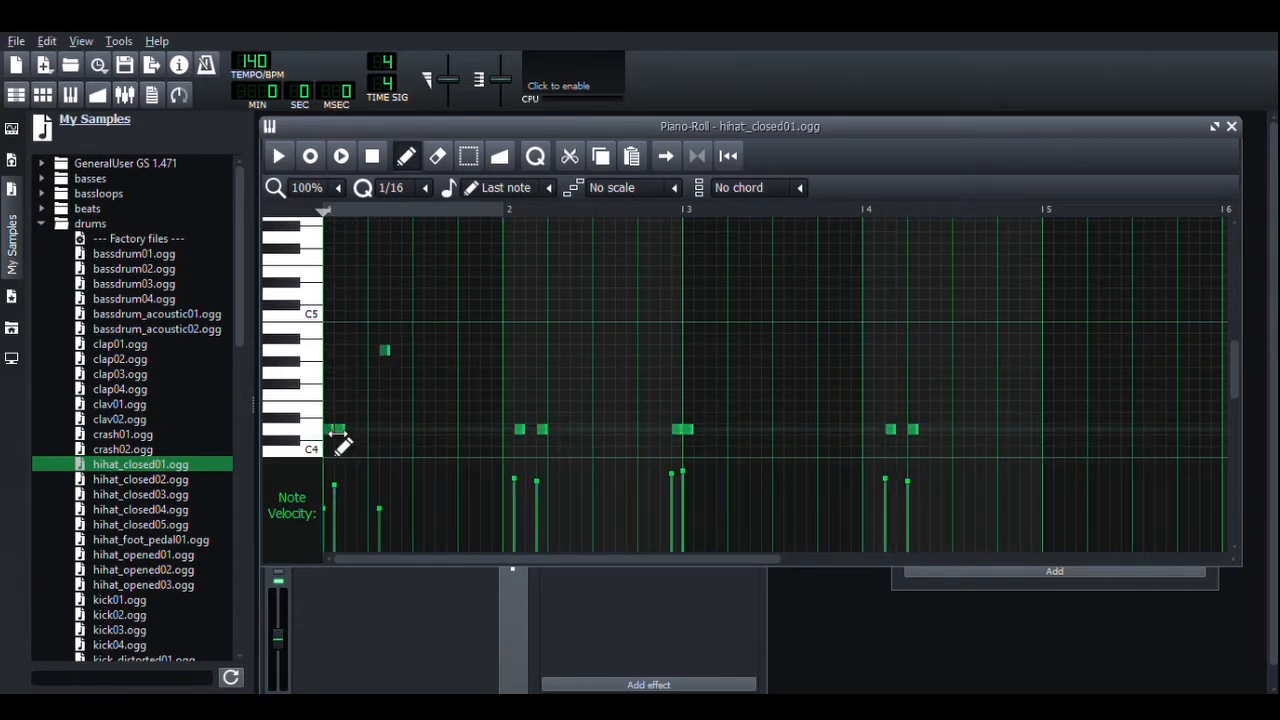
key("space")
key("space")
left_click(468, 156)
left_click_drag(403, 323, 370, 377)
left_click(405, 156)
Step: Raise the second note in bar 1 by two semitones and play the pattern
left_click(343, 432)
left_click_drag(339, 431, 342, 408)
left_click(280, 158)
left_click(372, 156)
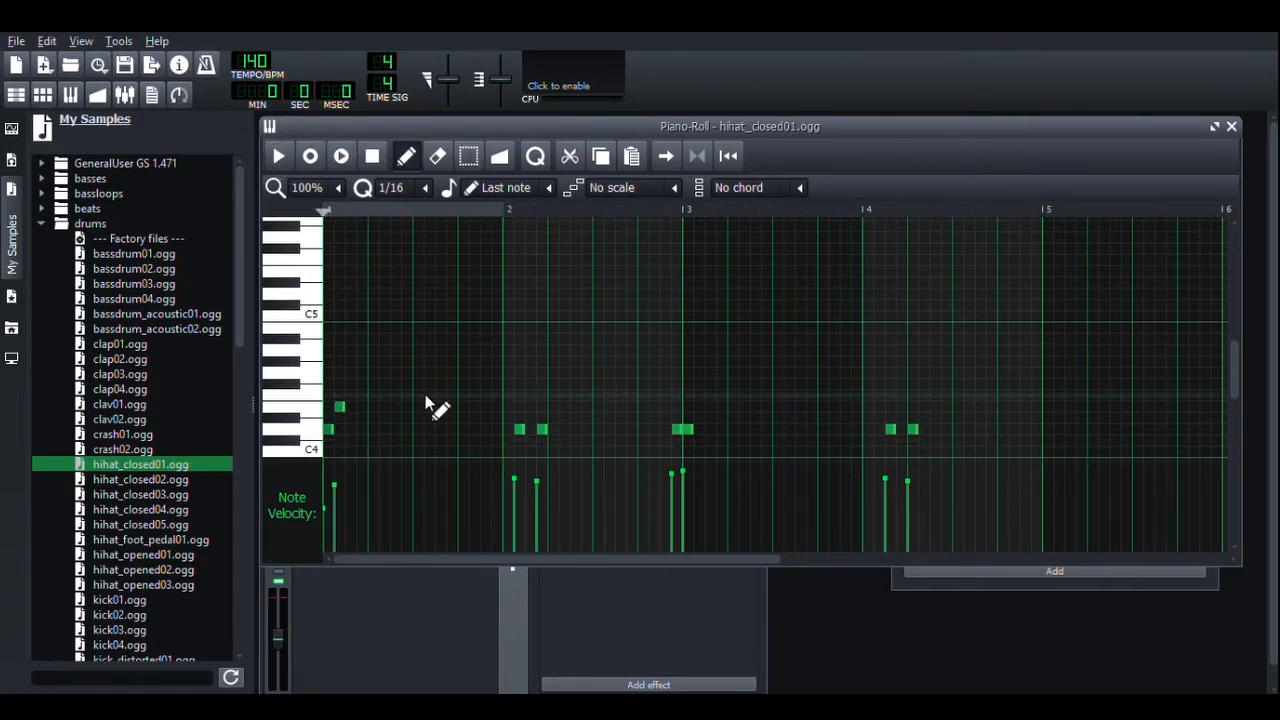
Step: Delete every hi-hat note except the pair at the start of bar 2
left_click(468, 156)
left_click_drag(508, 420, 537, 440)
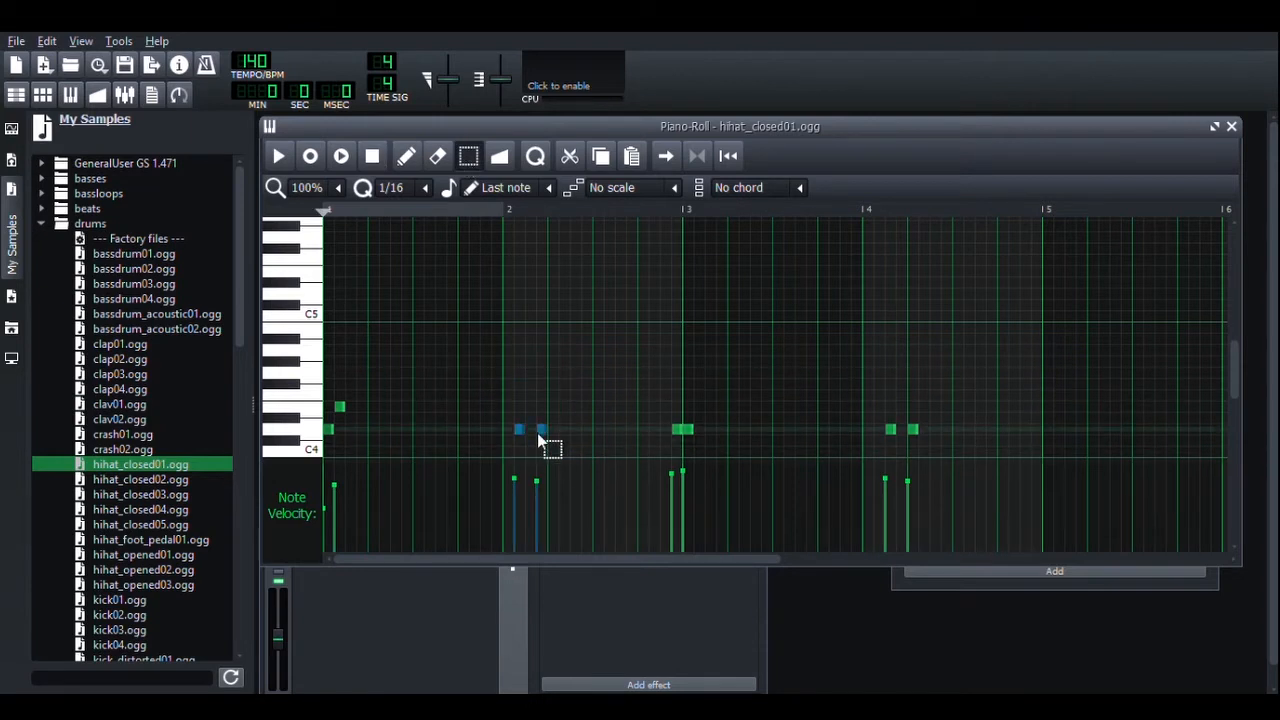
left_click_drag(363, 383, 320, 477)
key("Delete")
left_click_drag(958, 346, 665, 440)
key("Delete")
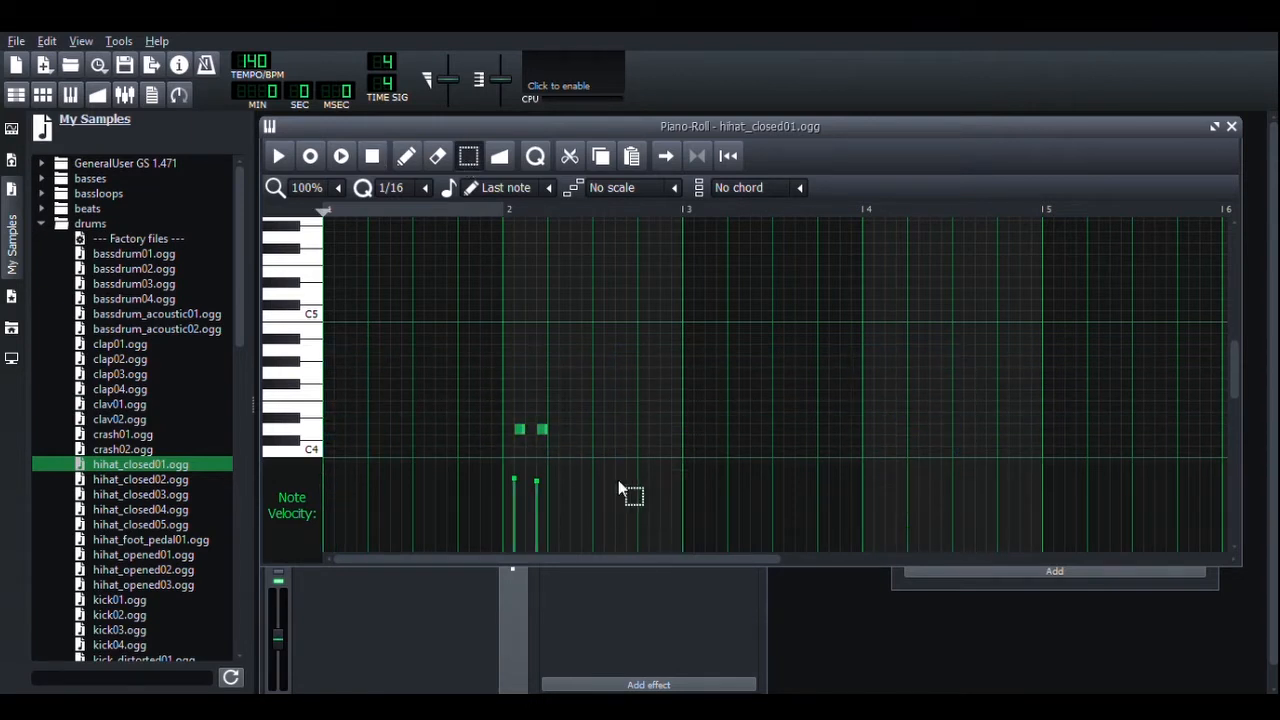
Step: Copy the pair of hi-hat notes from bar 2 to the same position in bars 1, 3 and 4
left_click_drag(503, 451, 560, 415)
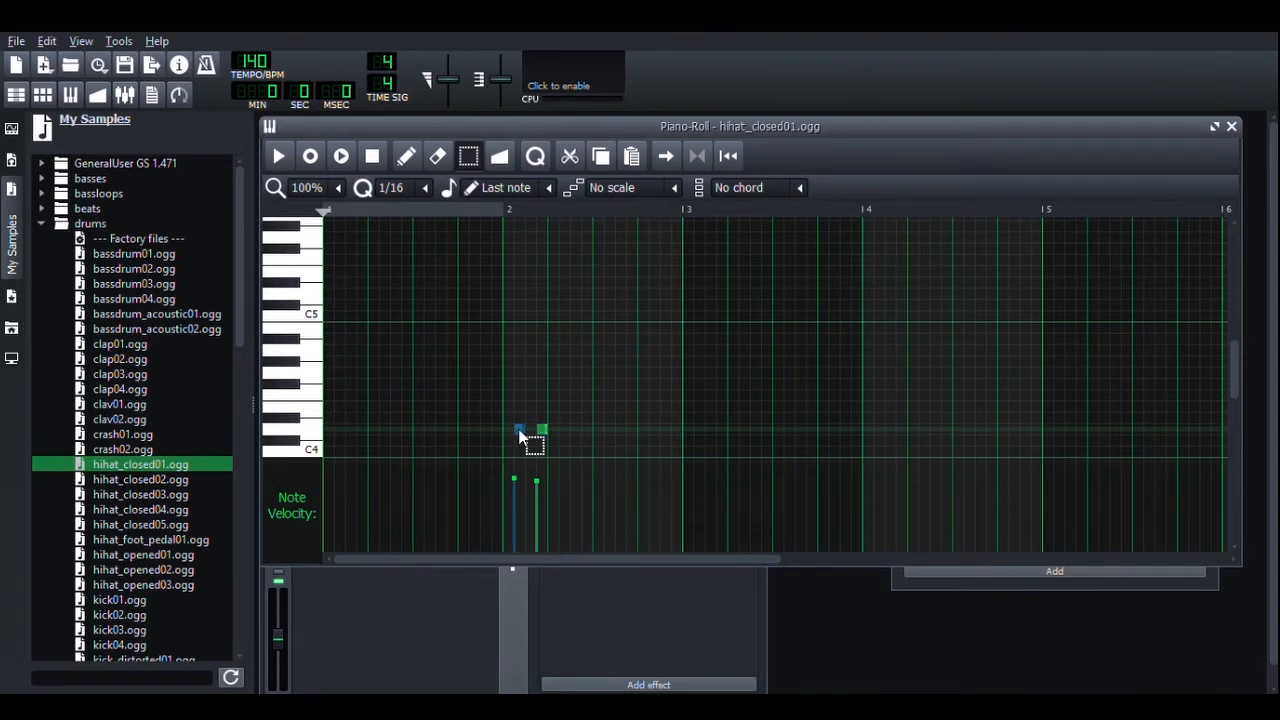
key("ctrl+c")
left_click(443, 409)
key("ctrl+v")
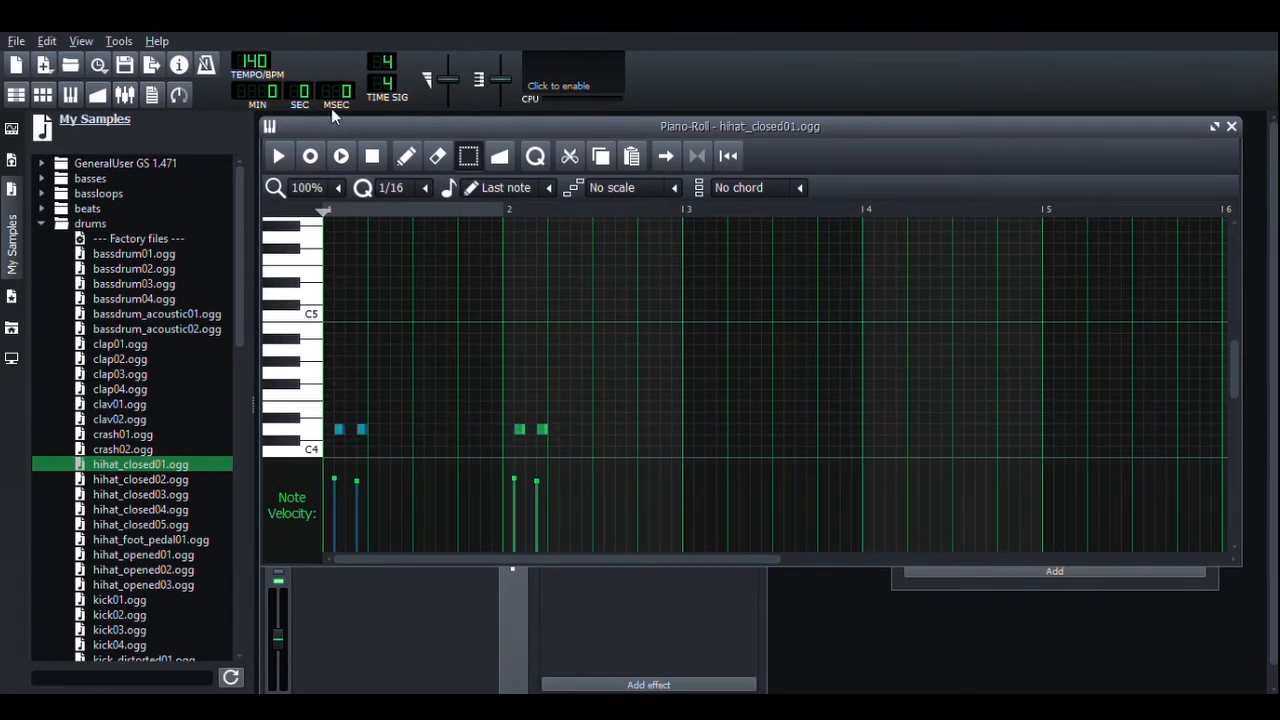
key("shift+d")
left_click_drag(345, 431, 719, 447)
key("ctrl+v")
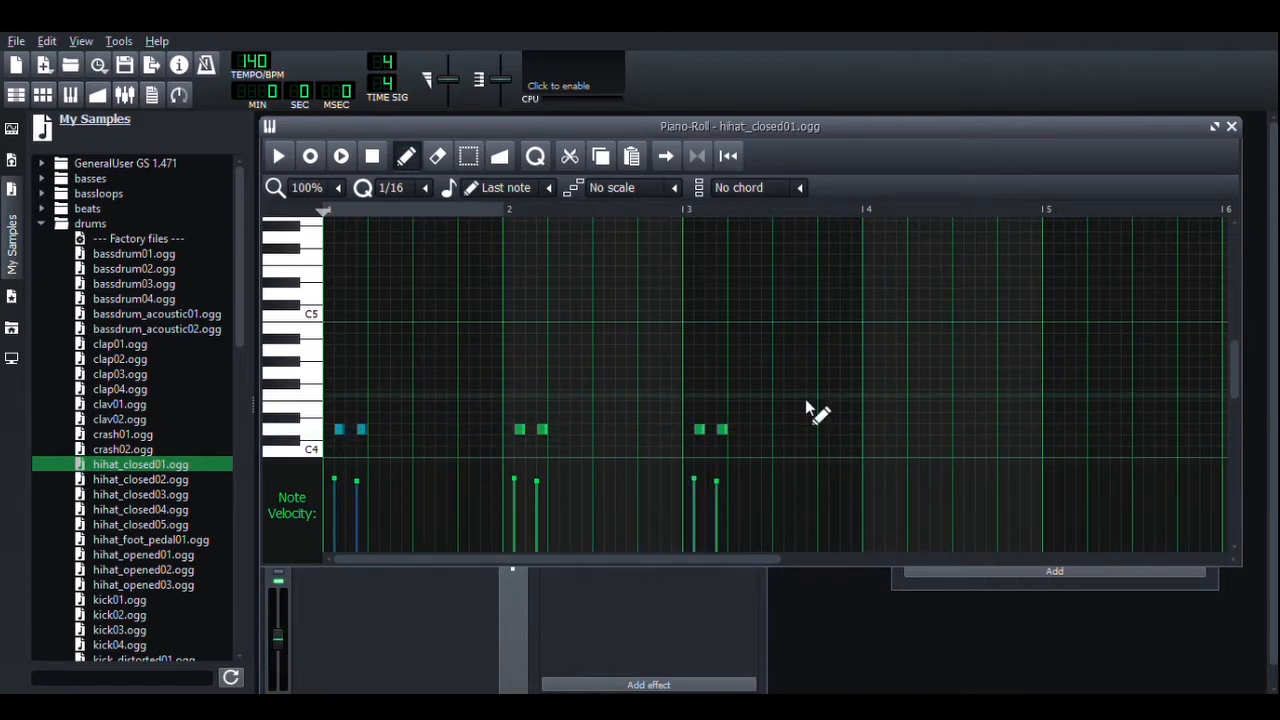
left_click_drag(342, 430, 898, 443)
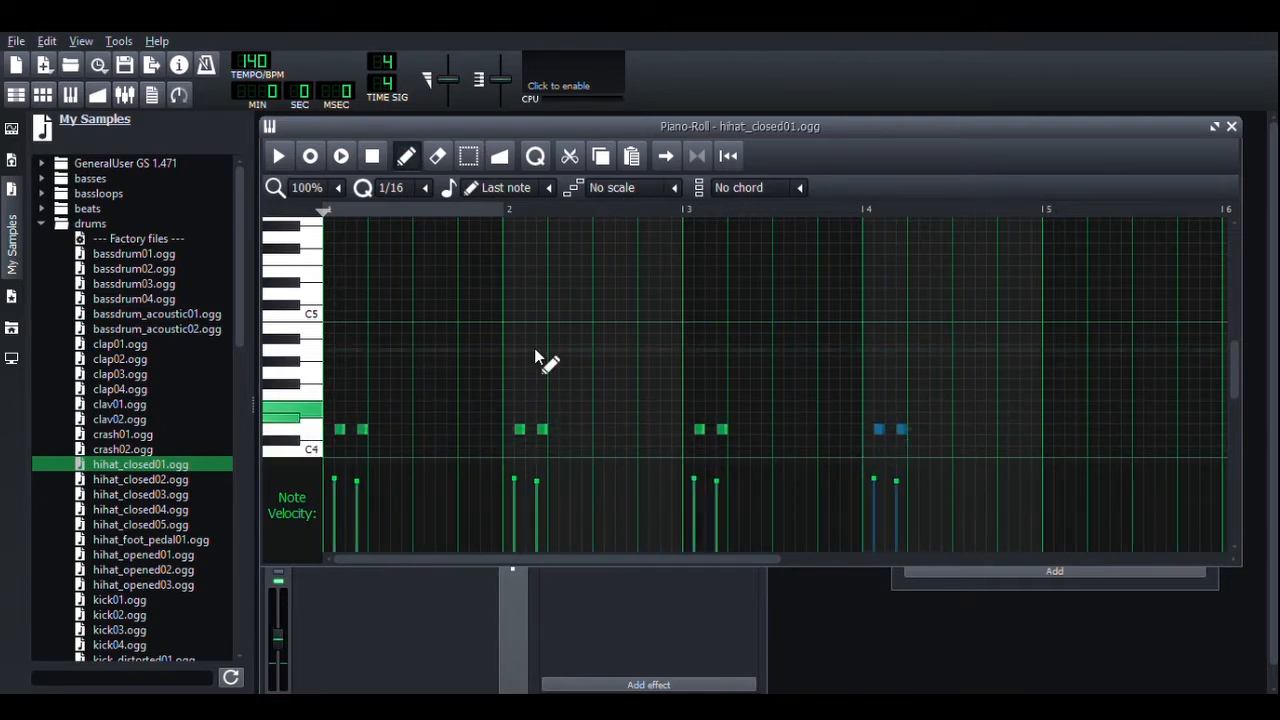
Step: Play the repeated hi-hat pattern in the Piano-Roll and stop playback
left_click(284, 159)
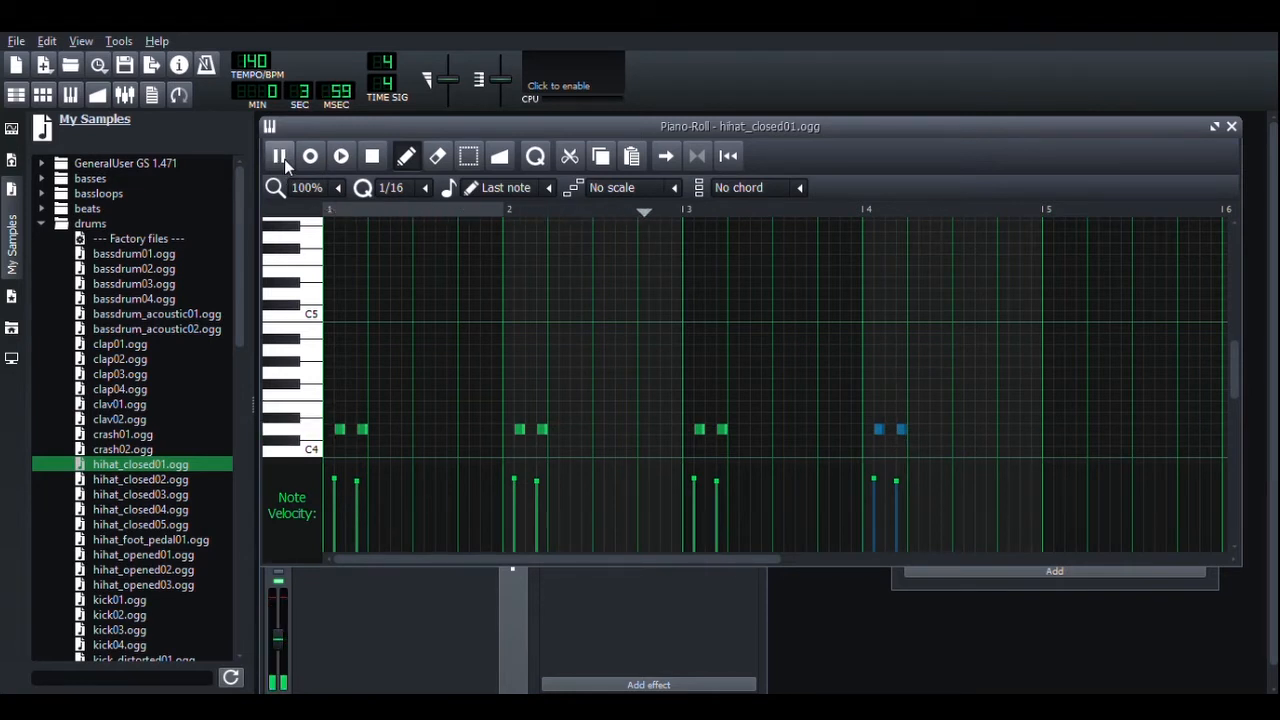
left_click(284, 159)
left_click(369, 158)
left_click(280, 153)
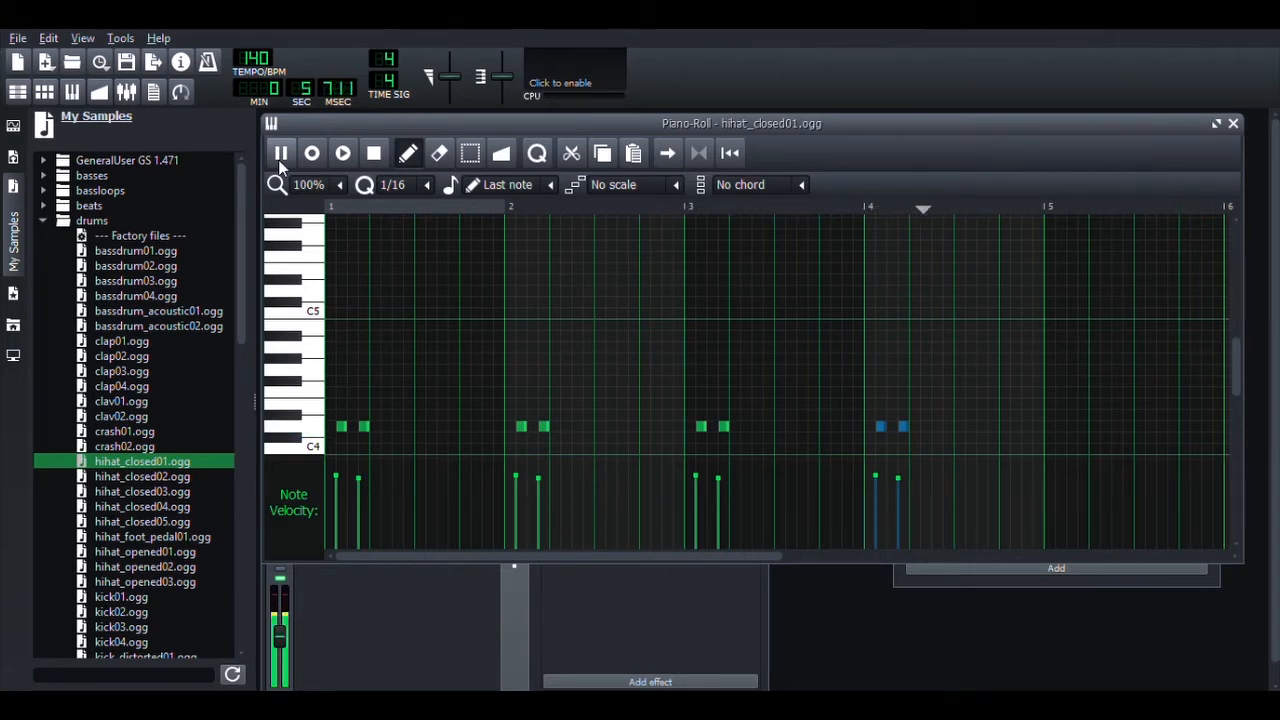
key("space")
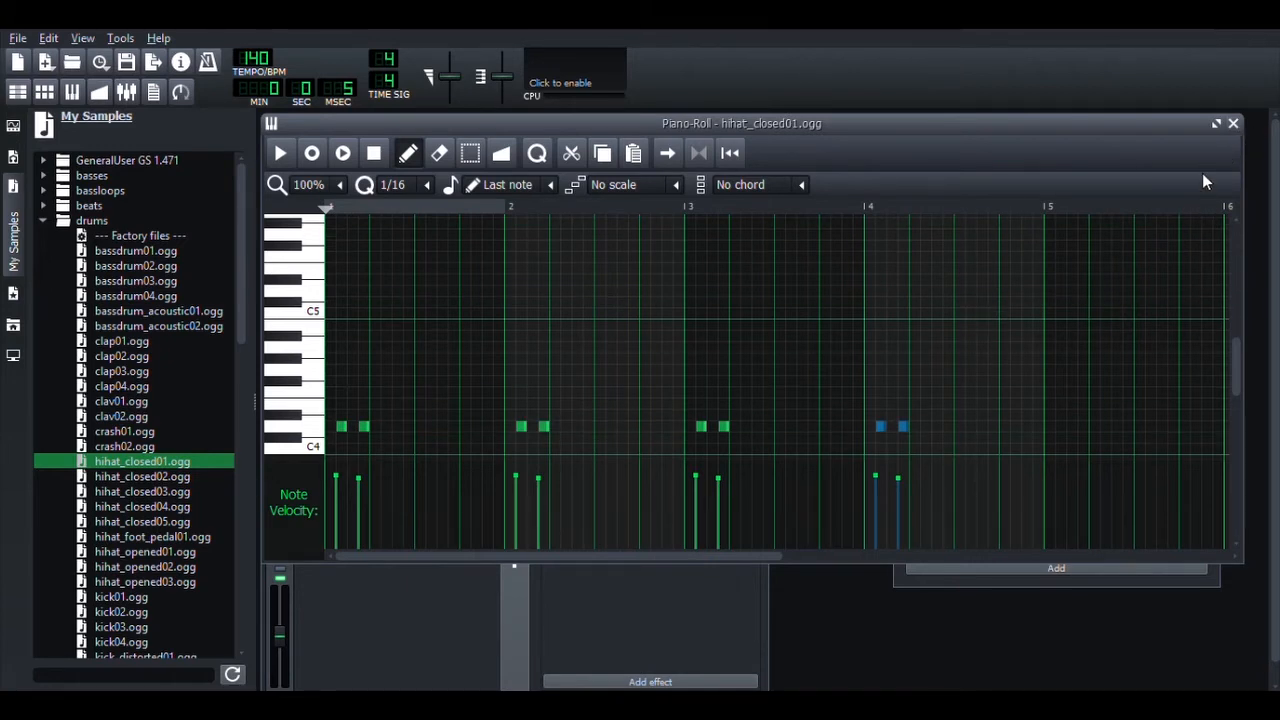
Step: Duplicate the hi-hat pattern to bar 5 of its track and widen the Song-Editor window
left_click(1233, 123)
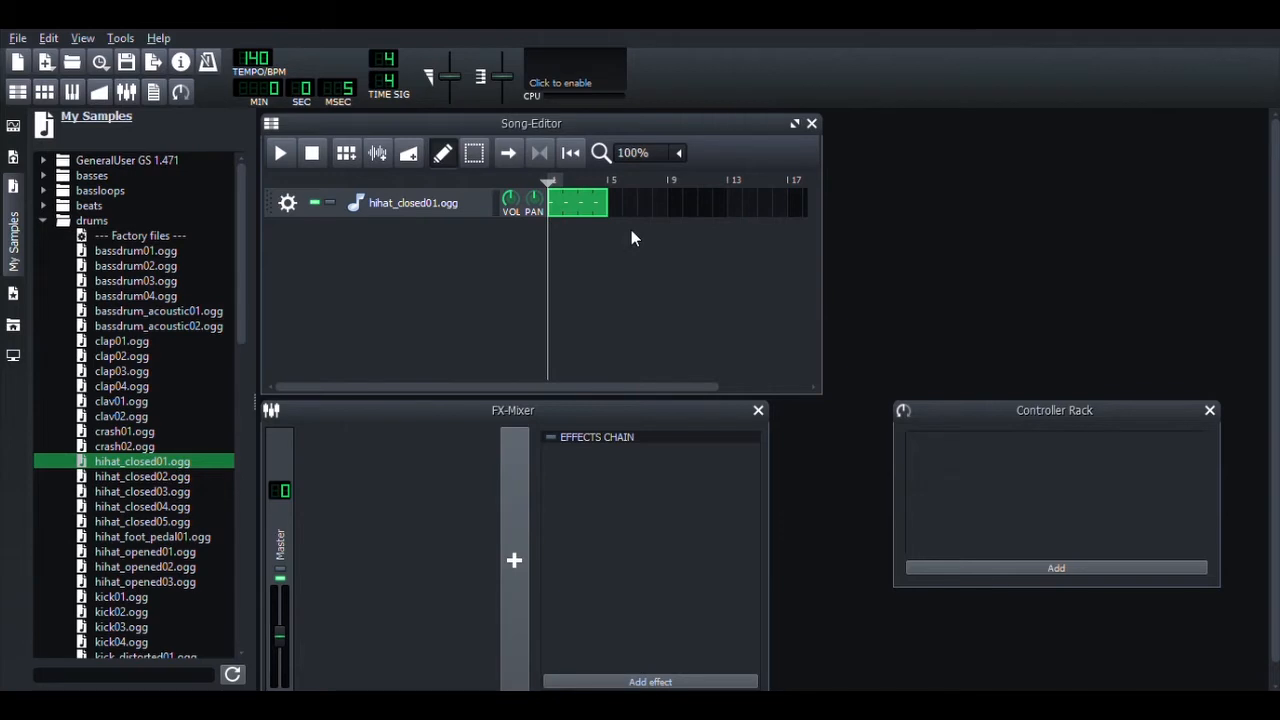
left_click(597, 213)
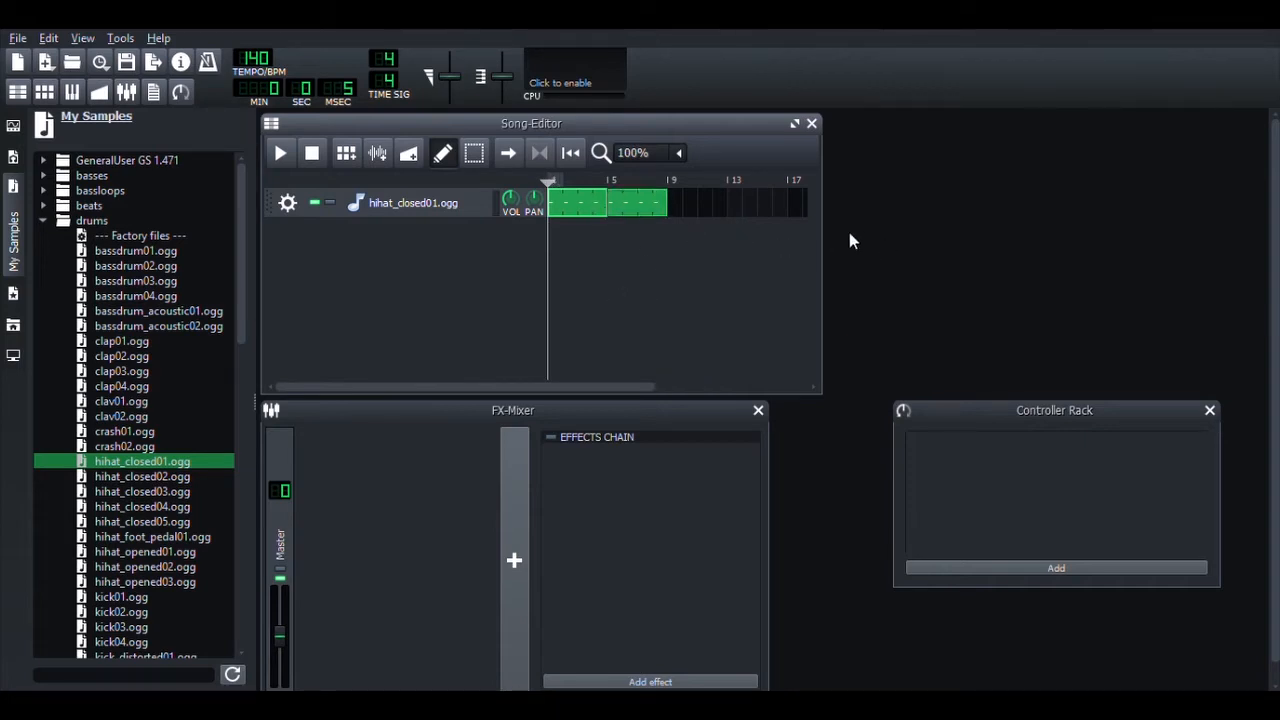
left_click_drag(832, 226, 1245, 266)
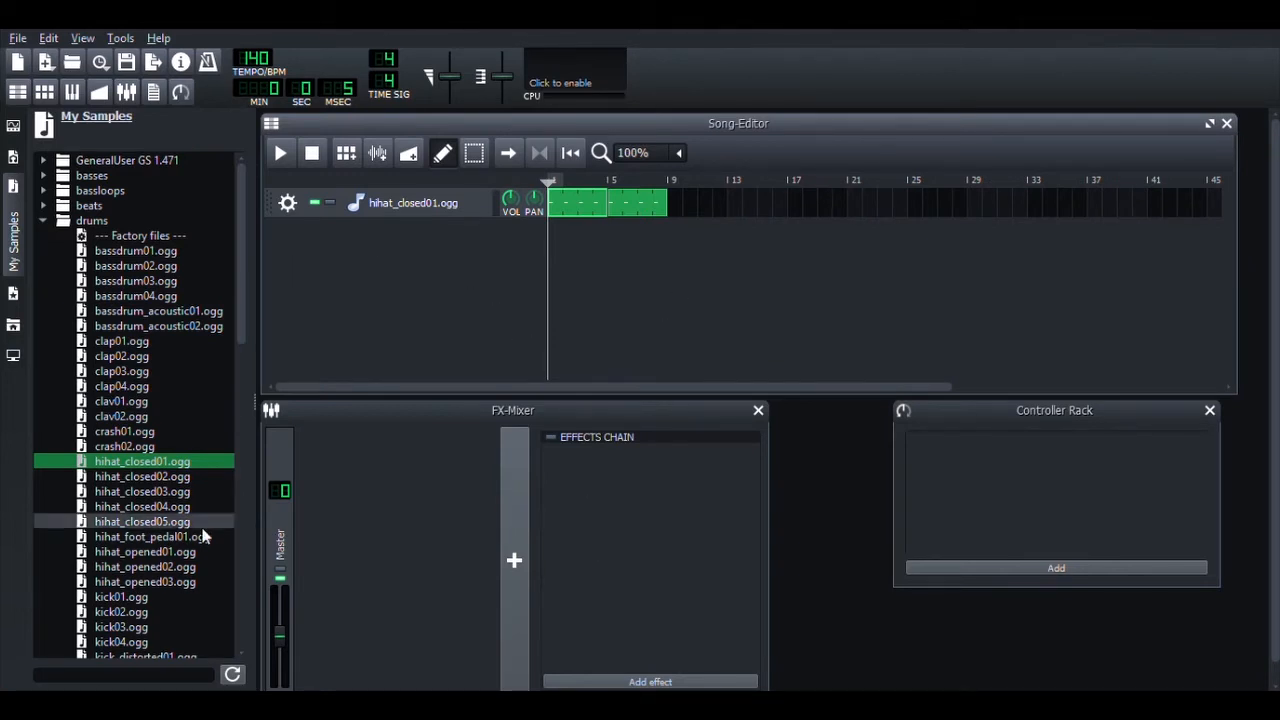
Step: Add the kick01.ogg drum sample as a new track below the hi-hat in the Song-Editor
scroll(141, 537, "down", 1)
left_click_drag(127, 542, 432, 266)
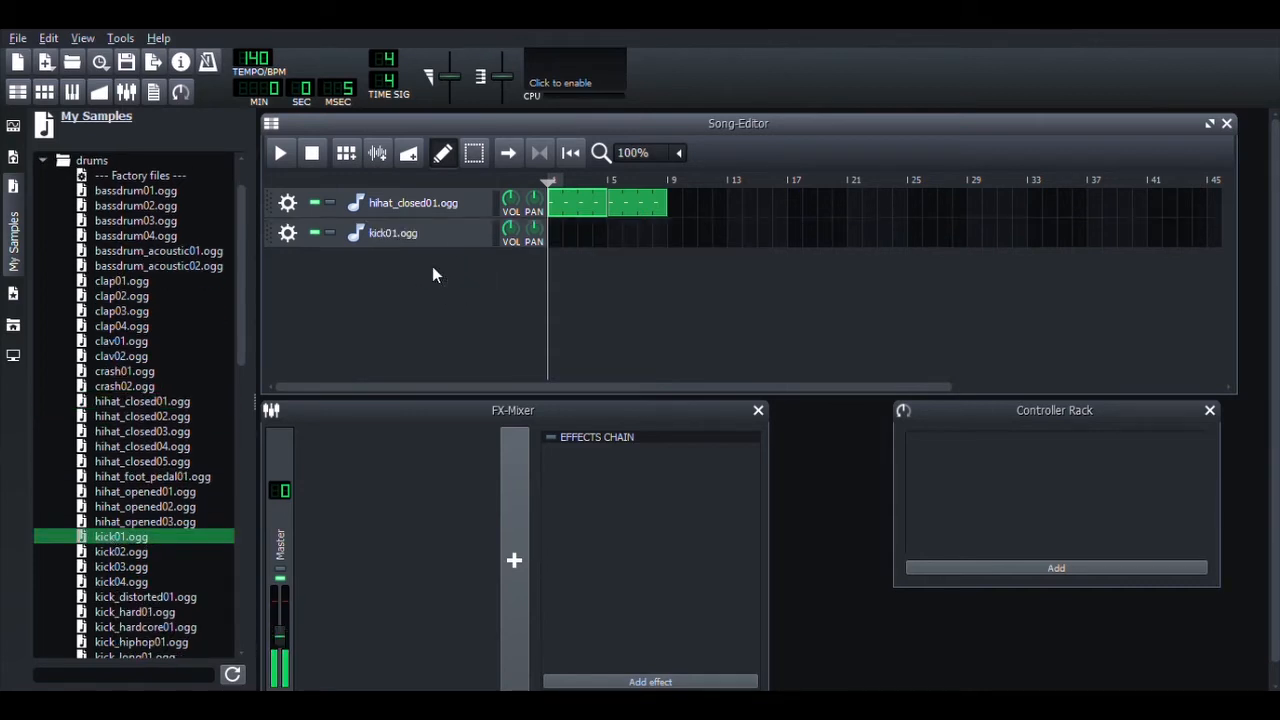
left_click(117, 536)
left_click(345, 152)
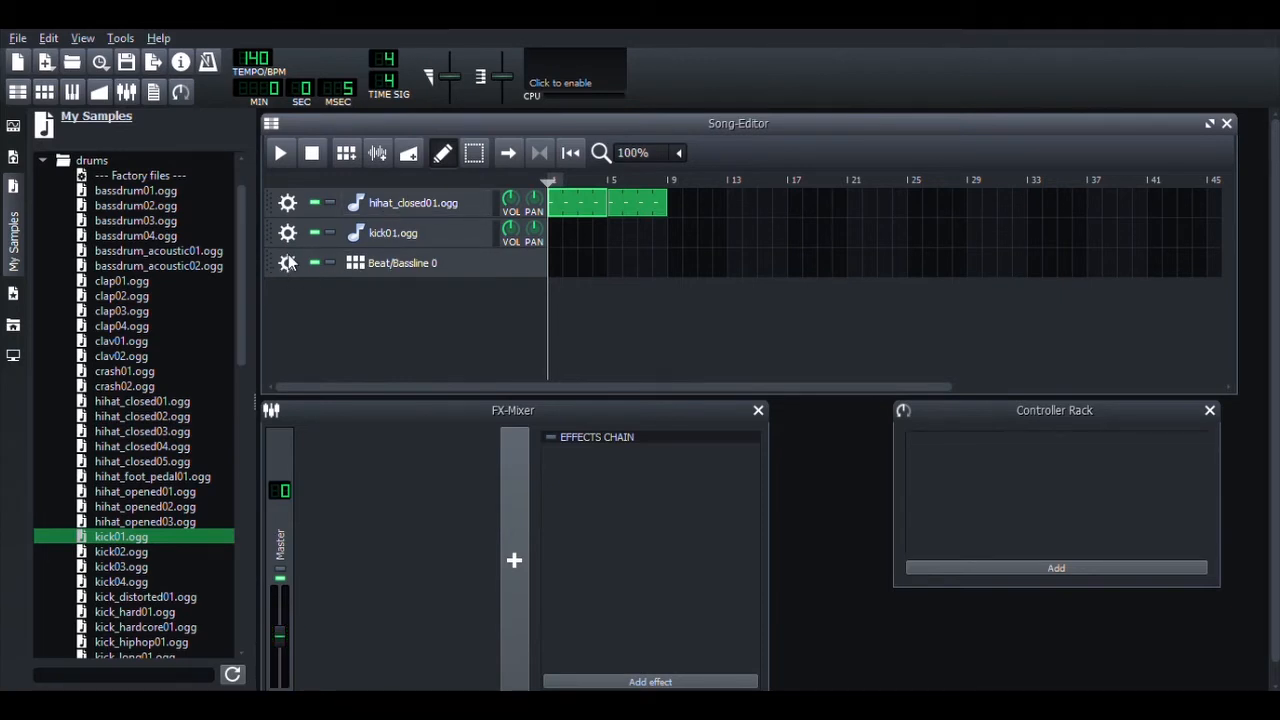
key("ctrl+z")
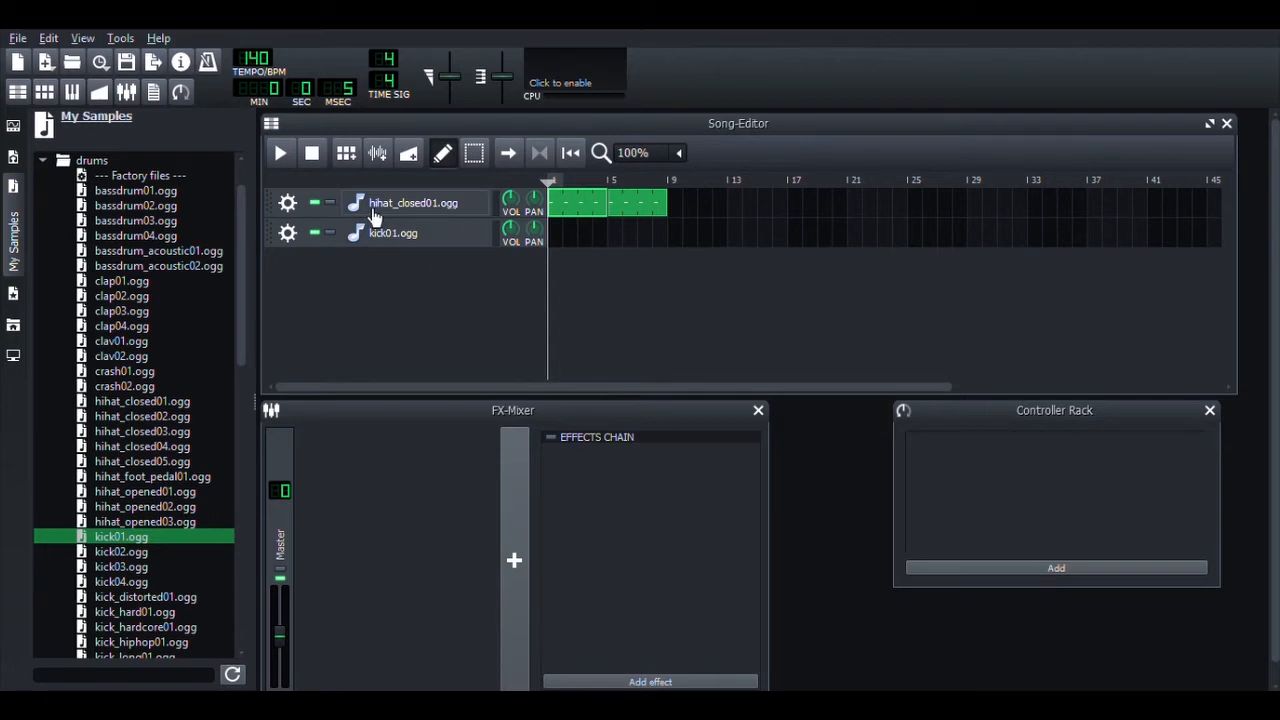
Step: Play the hi-hat patterns in the Song-Editor and stop playback
left_click(280, 155)
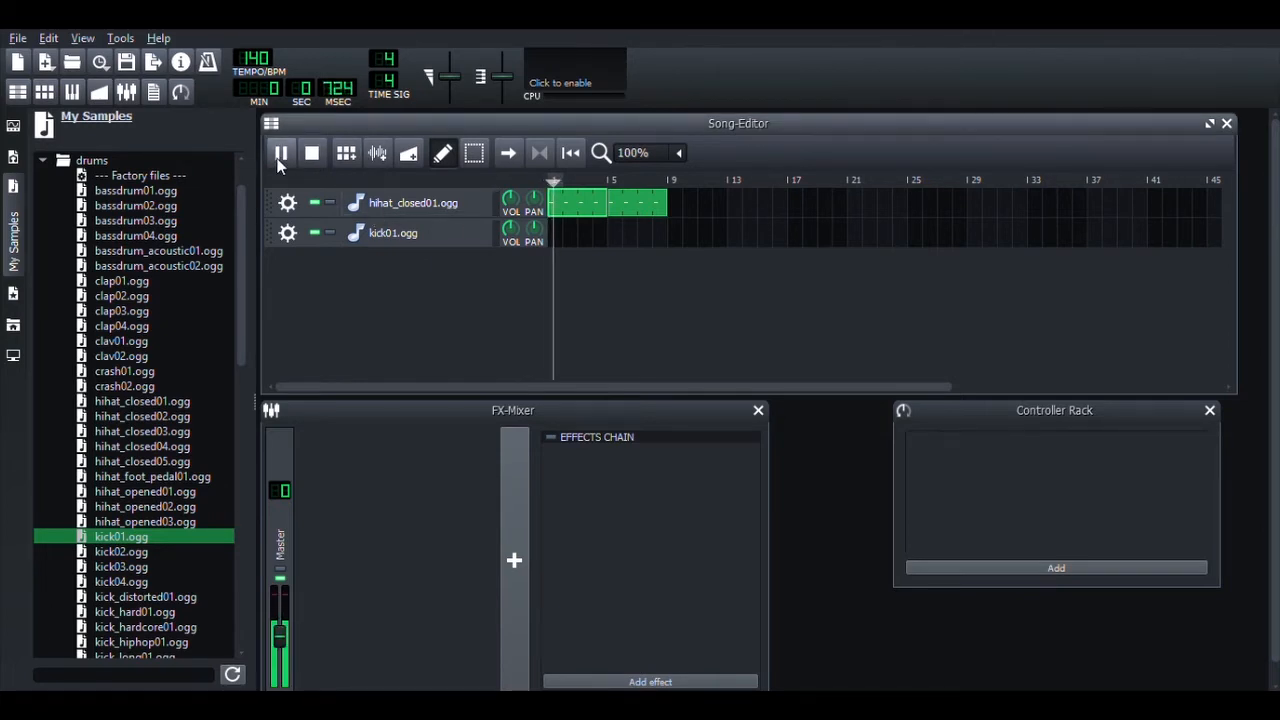
left_click(309, 157)
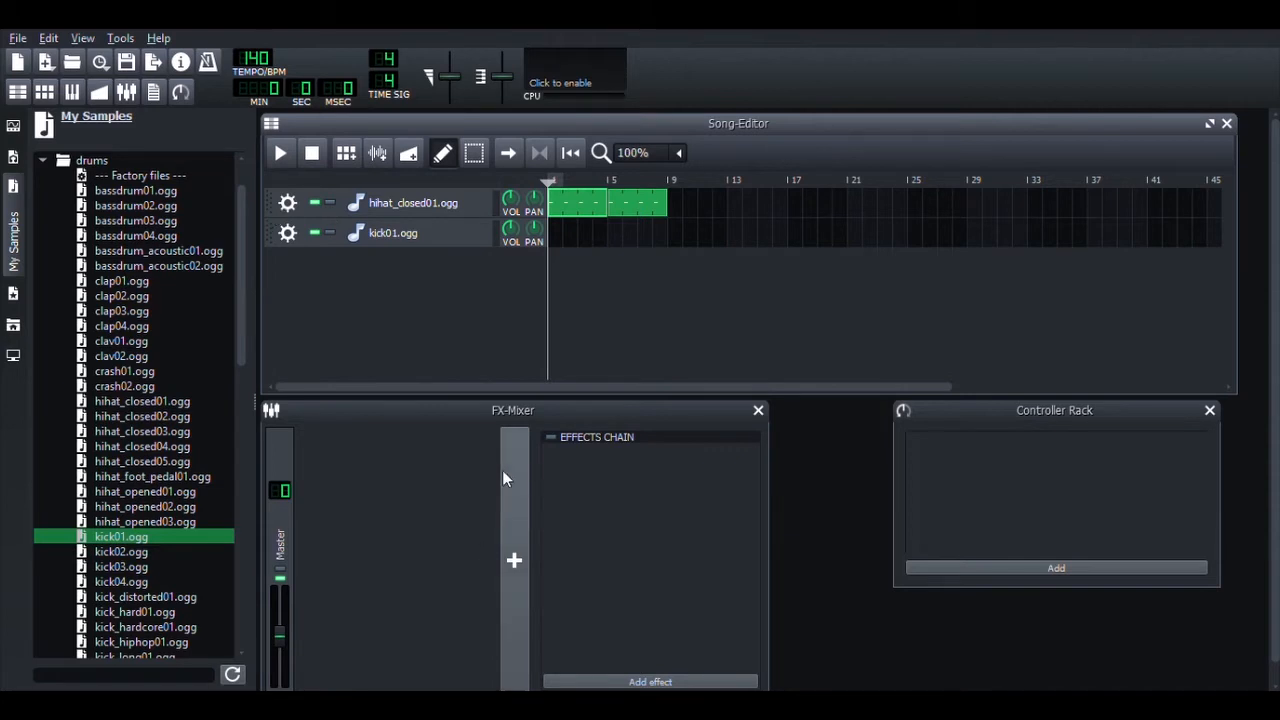
Step: Add a new channel to the FX-Mixer and route the hi-hat track to it
left_click(512, 550)
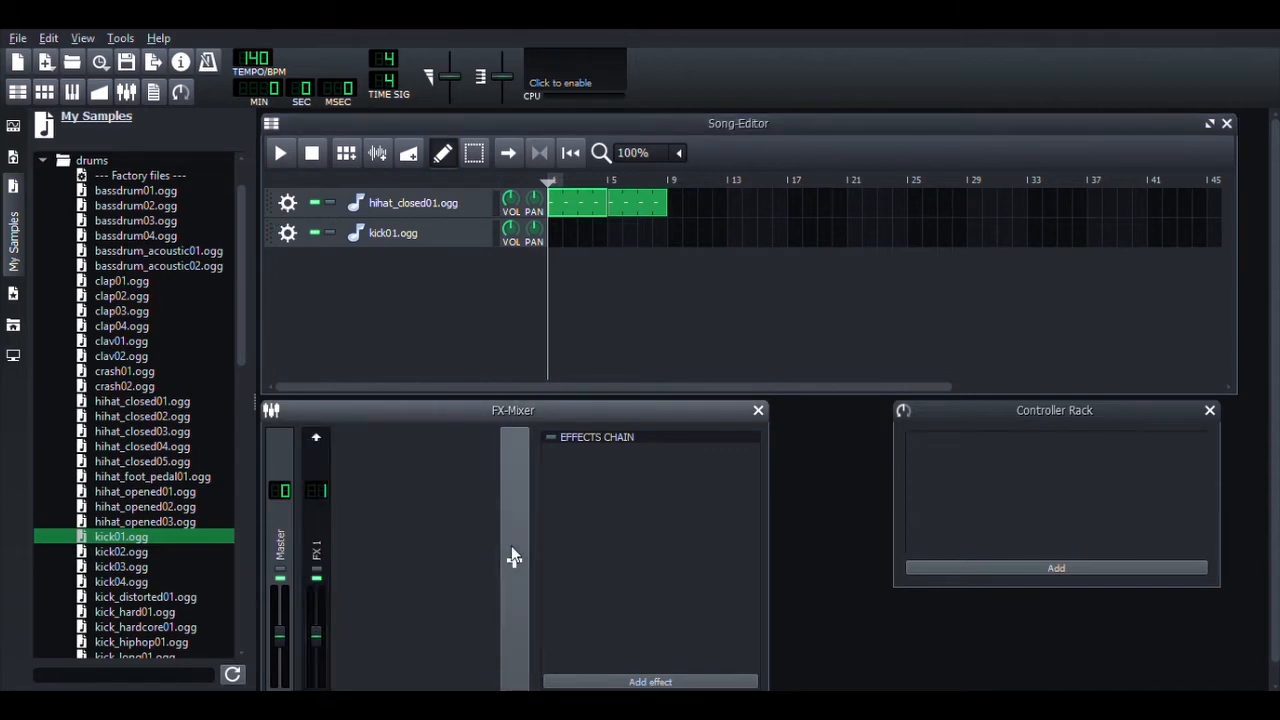
left_click(290, 205)
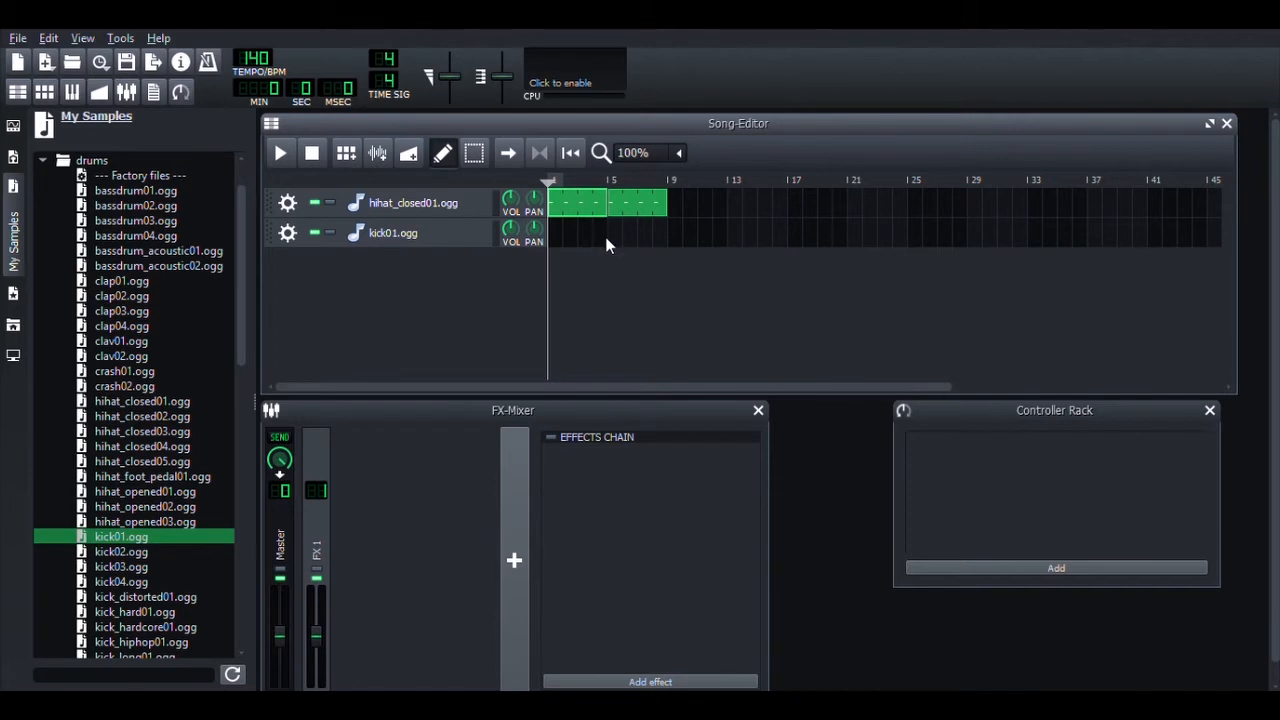
Step: Add the C* Plate2x2 effect to the FX 1 channel and show its controls
left_click(607, 682)
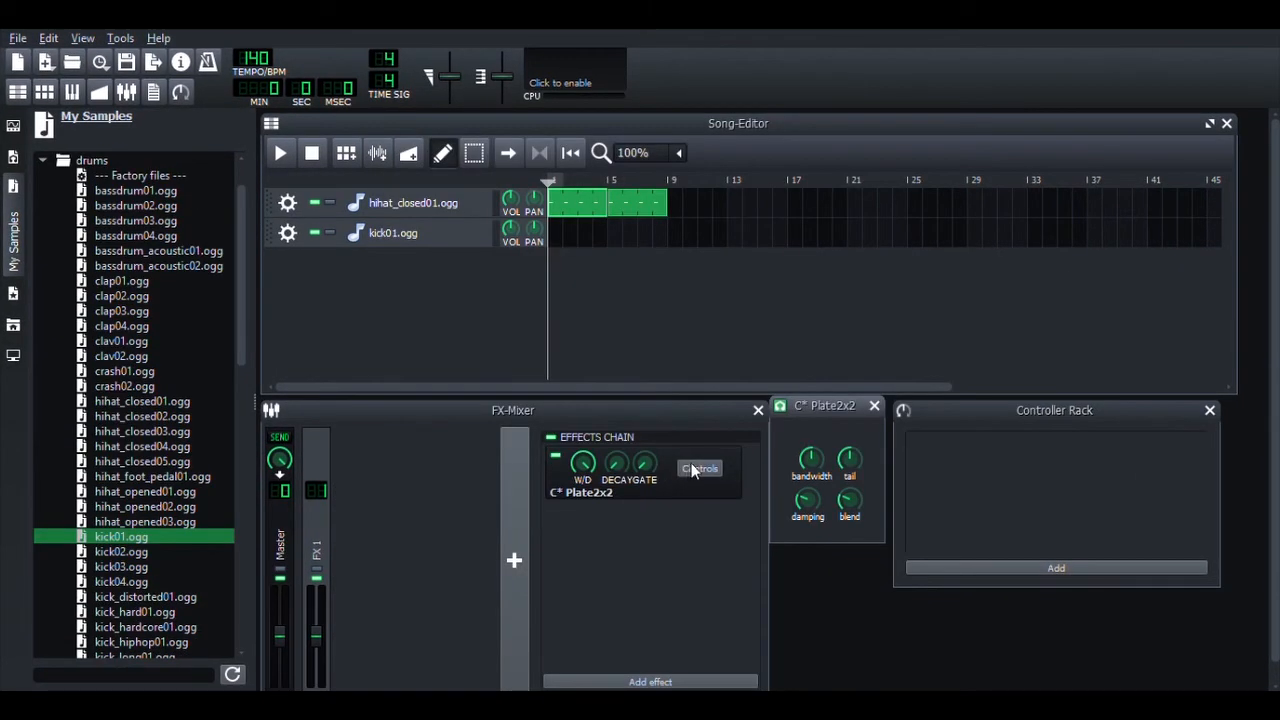
left_click(699, 468)
left_click(699, 468)
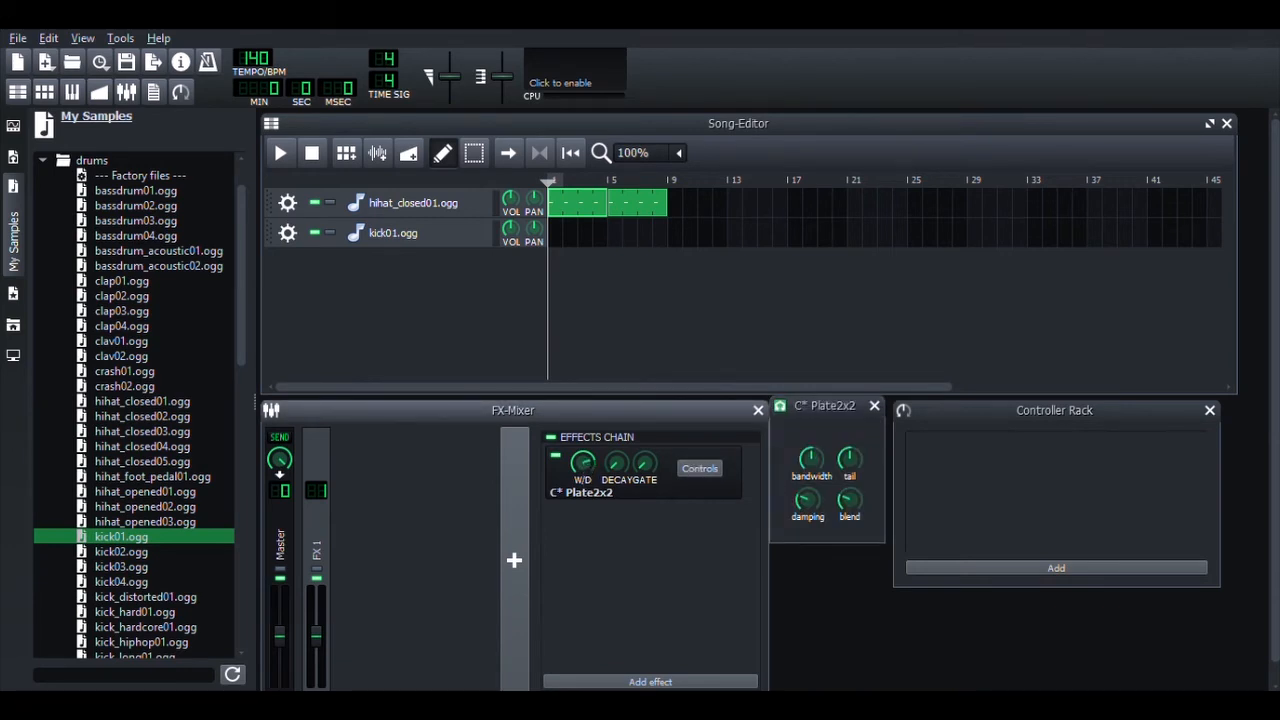
Step: Reduce the C* Plate2x2 effect's wet/dry level while the hi-hat plays, and stop playback
left_click(280, 155)
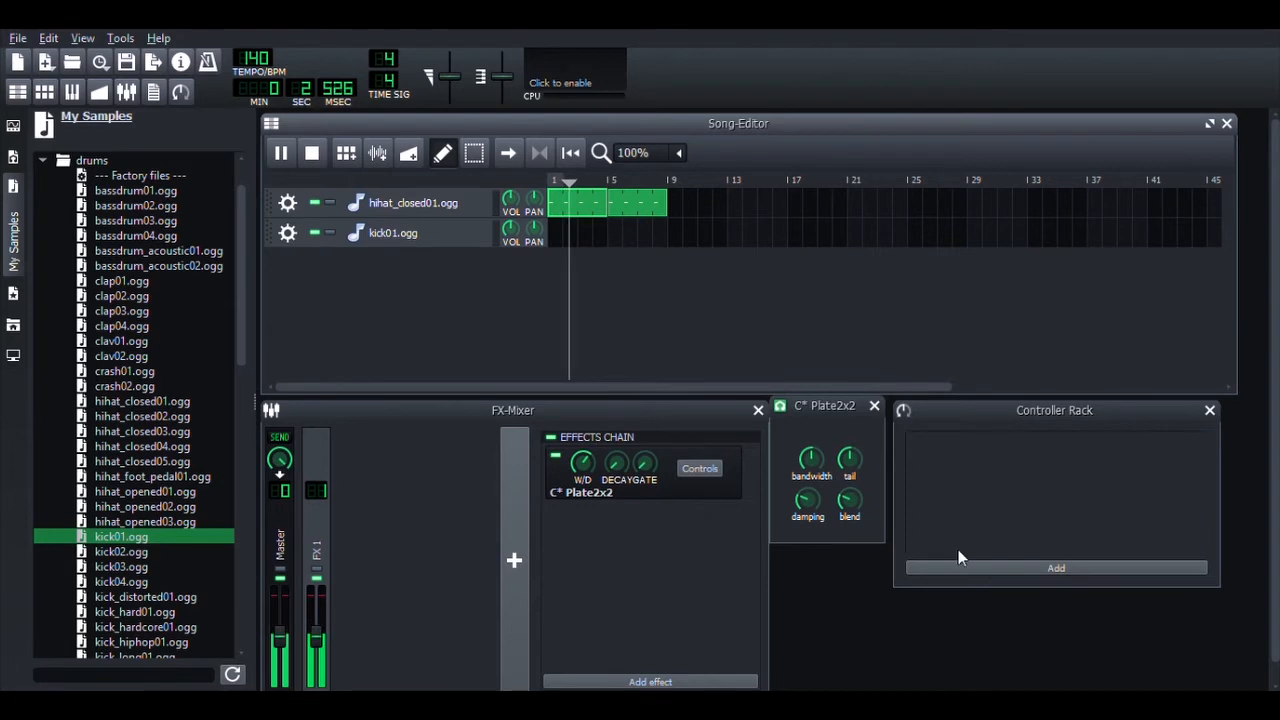
left_click(600, 543)
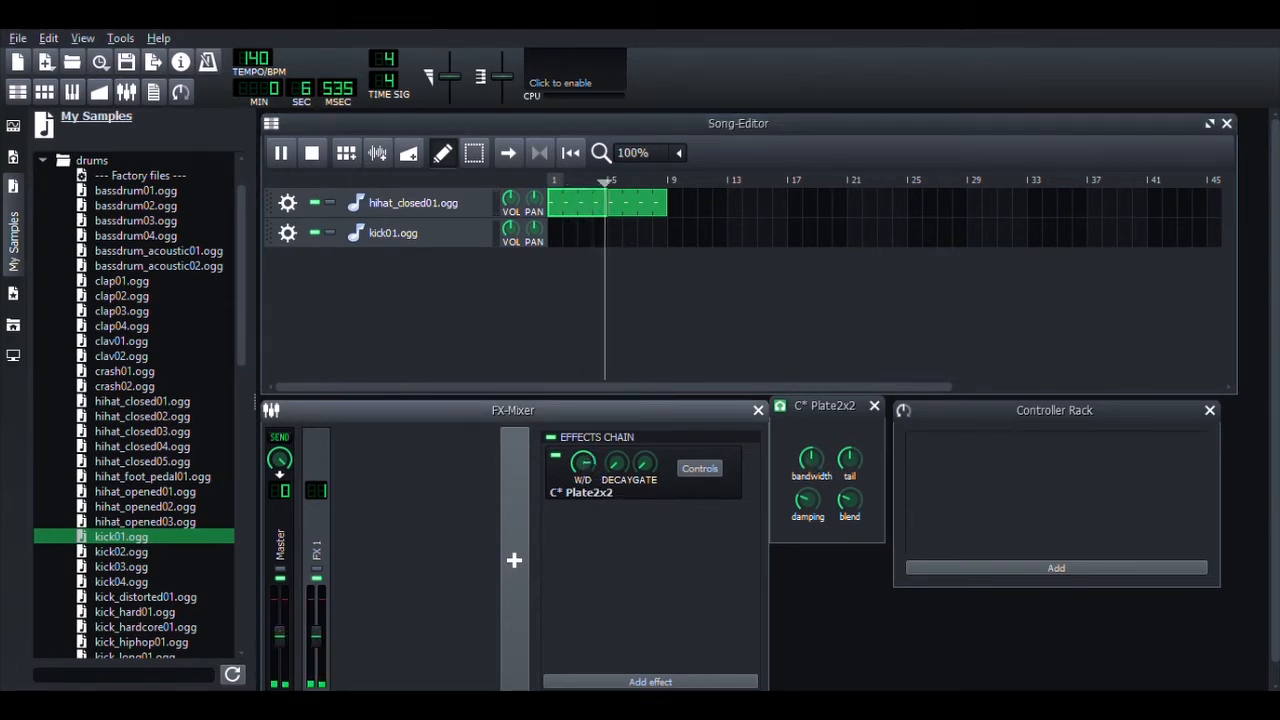
left_click(312, 152)
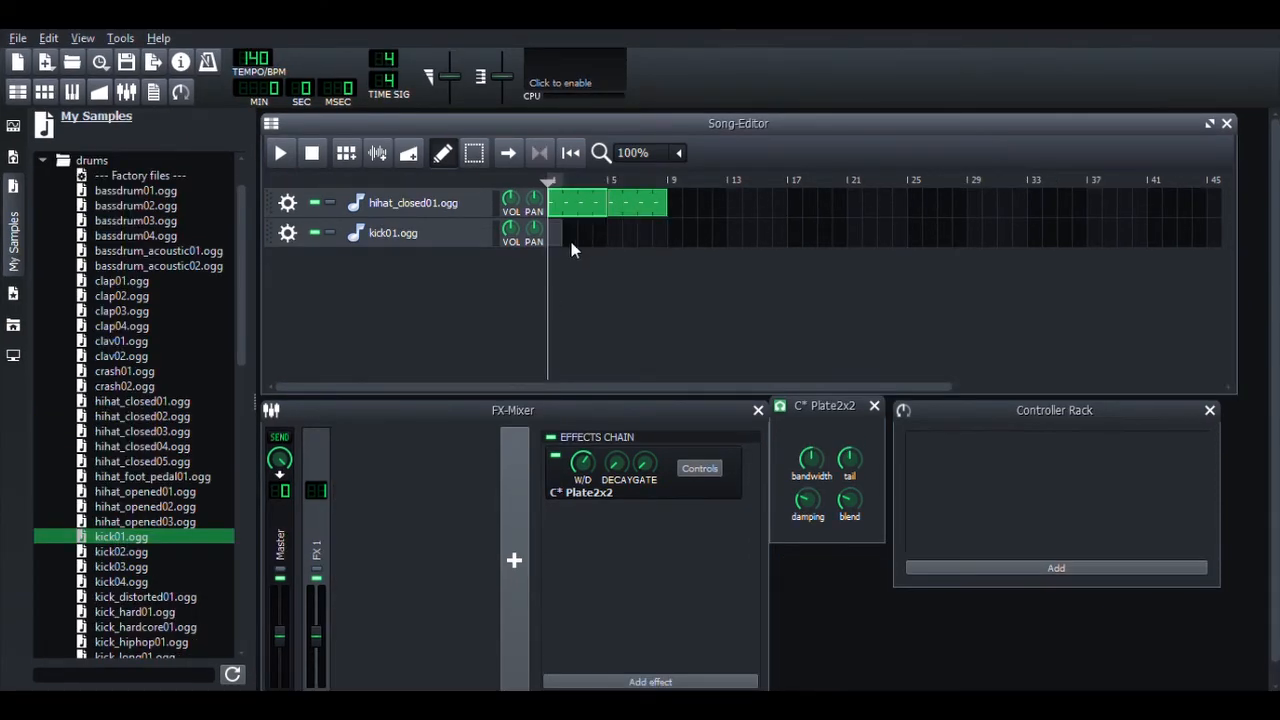
Step: Create a kick01 pattern at bar 1, open it in the Piano-Roll and audition the kick with keyboard notes
double_click(560, 238)
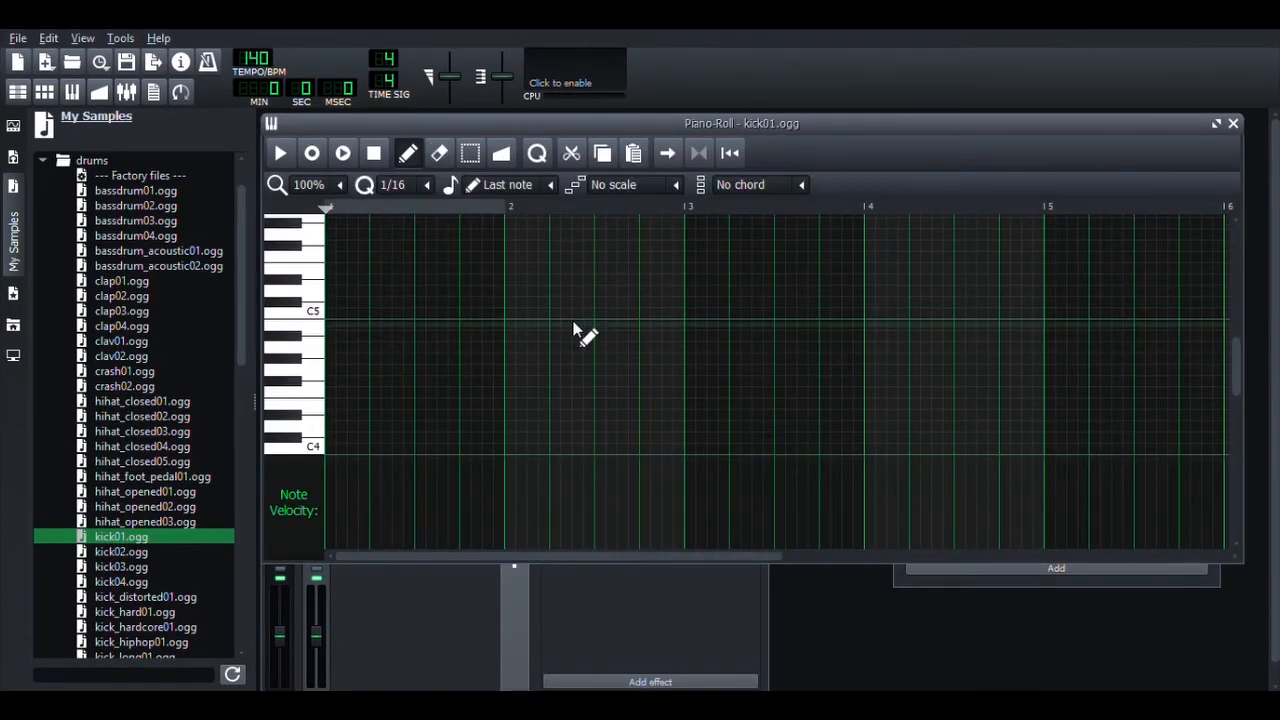
key("z")
key("c")
key("n")
key("z")
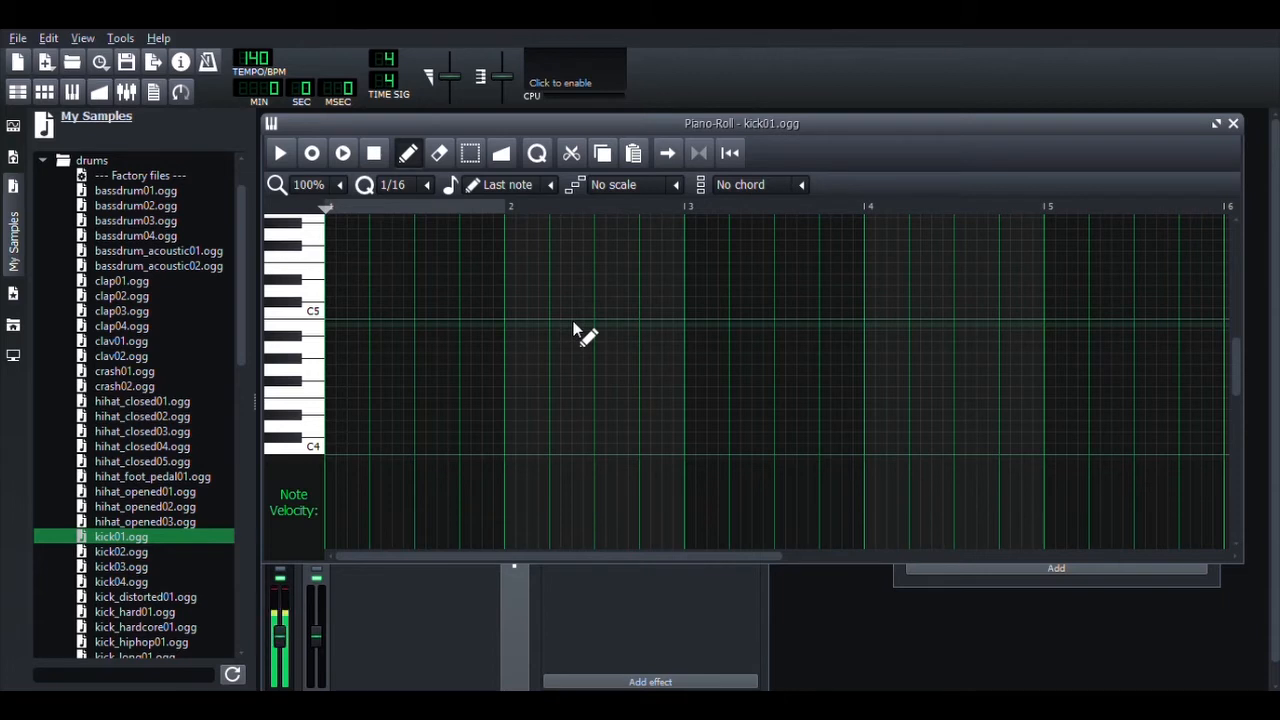
key("z")
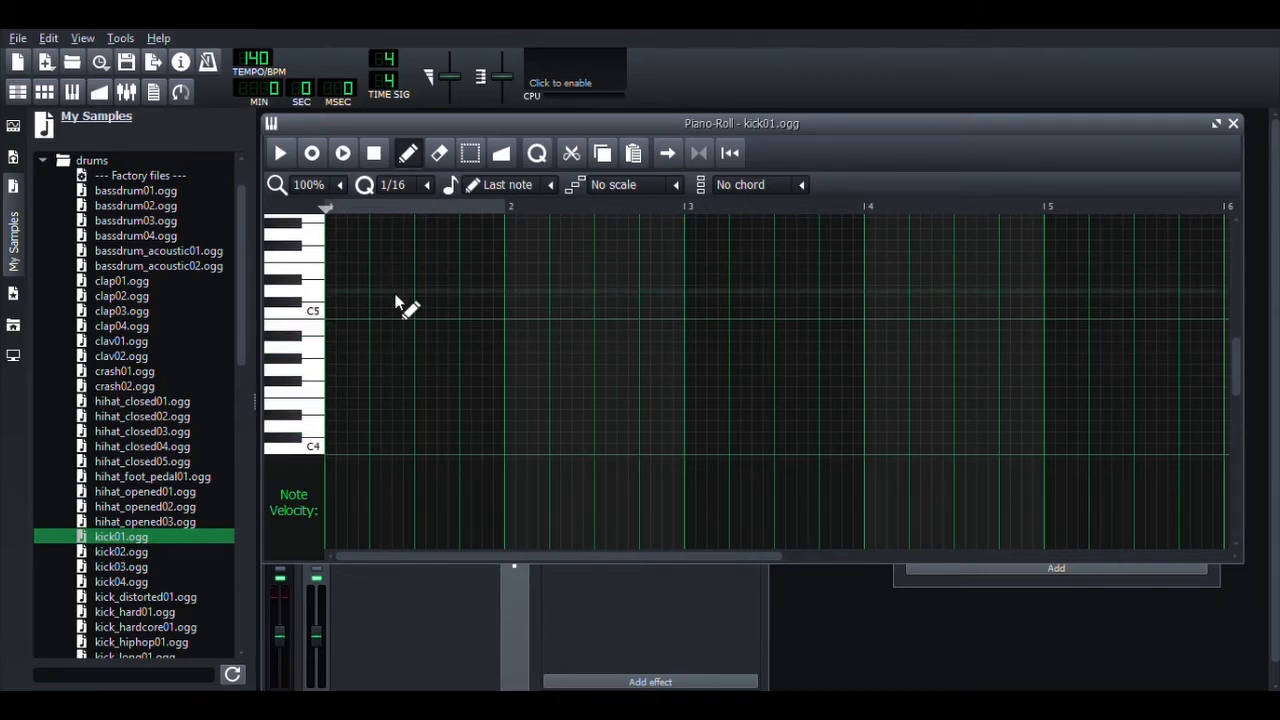
Step: Record kick hits into the kick01 pattern from bar 3 on while the song plays, and stop recording
left_click(342, 155)
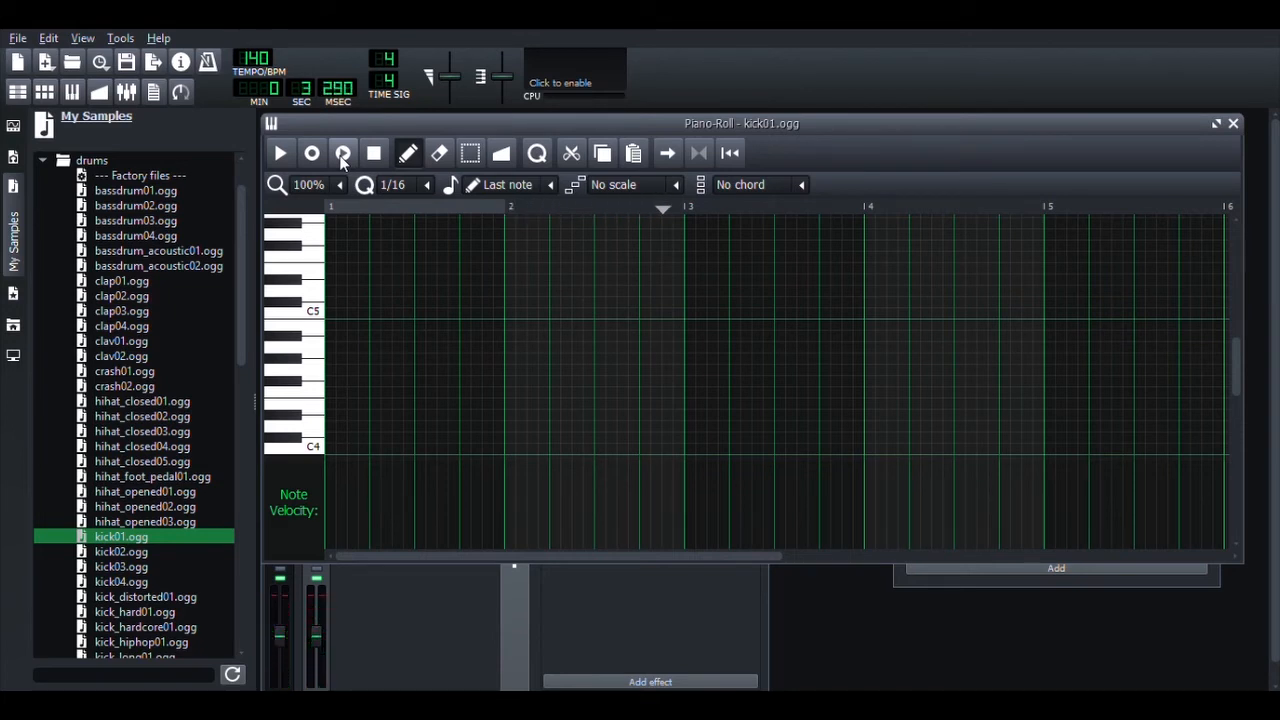
key("z")
key("z")
key("z")
key("z")
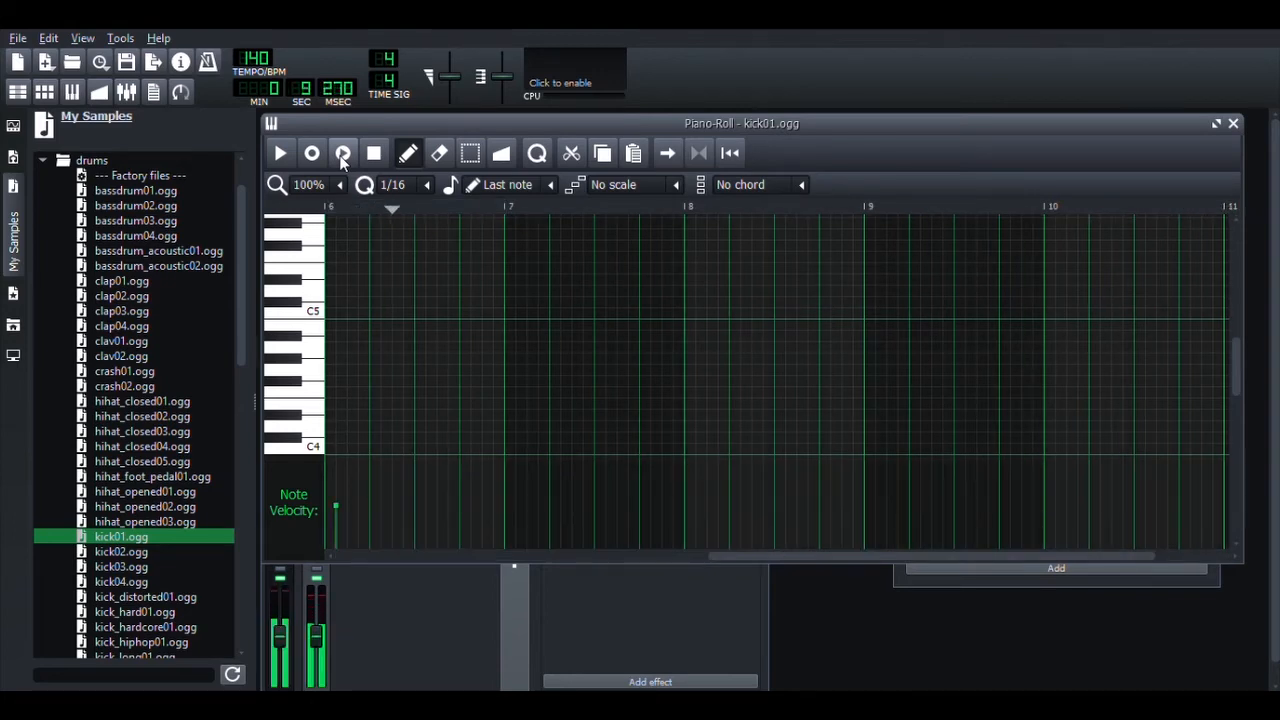
left_click(370, 153)
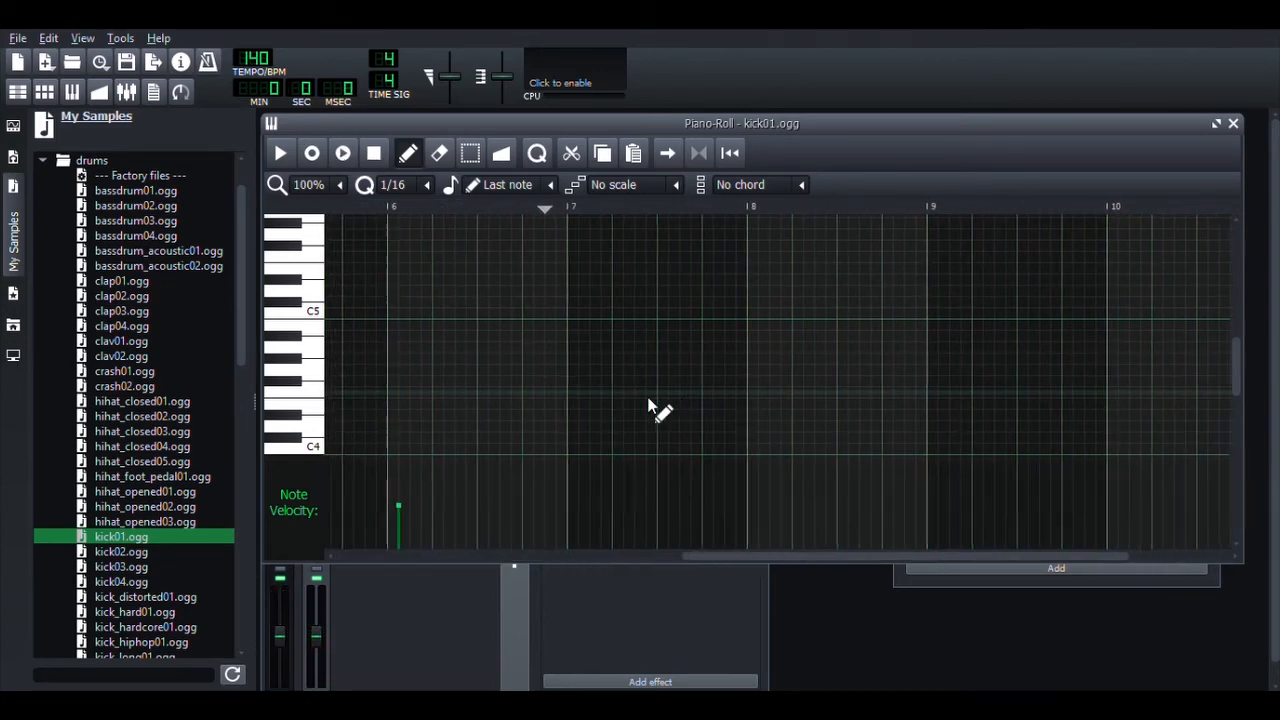
Step: Select all recorded kick notes and move them together to start at bar 1, one semitone higher
scroll(648, 408, "left", 10)
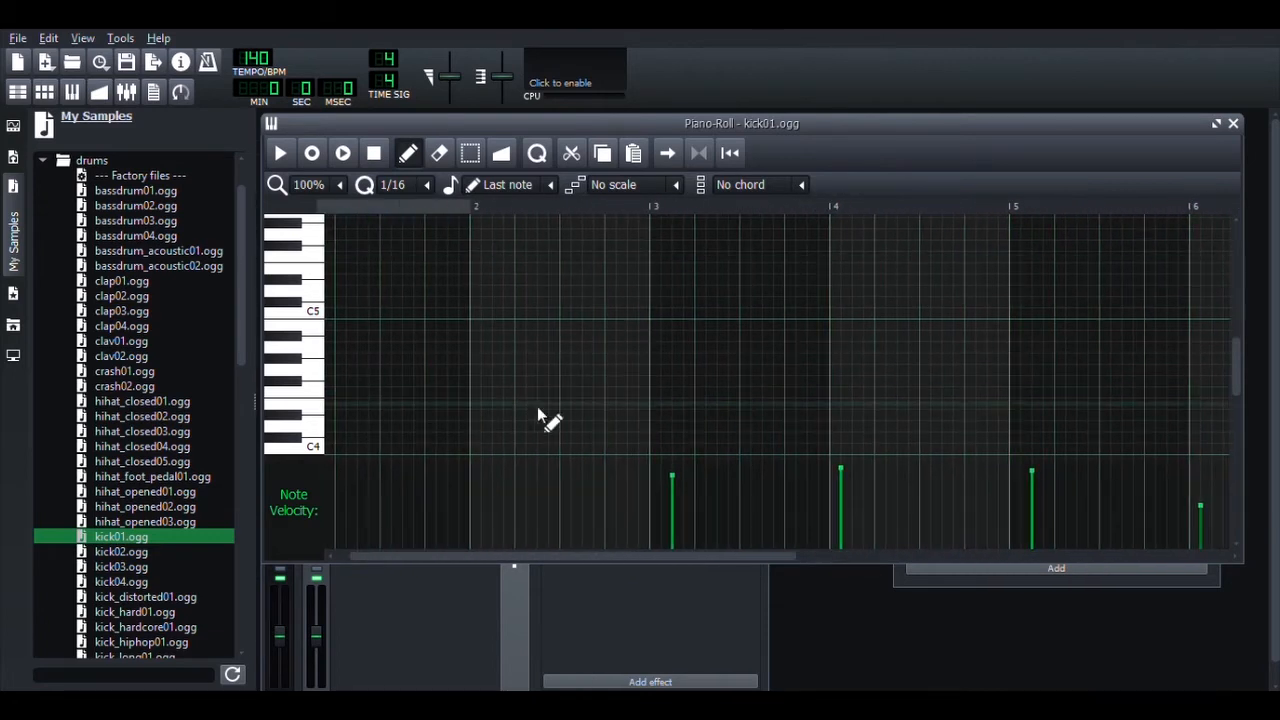
left_click(470, 153)
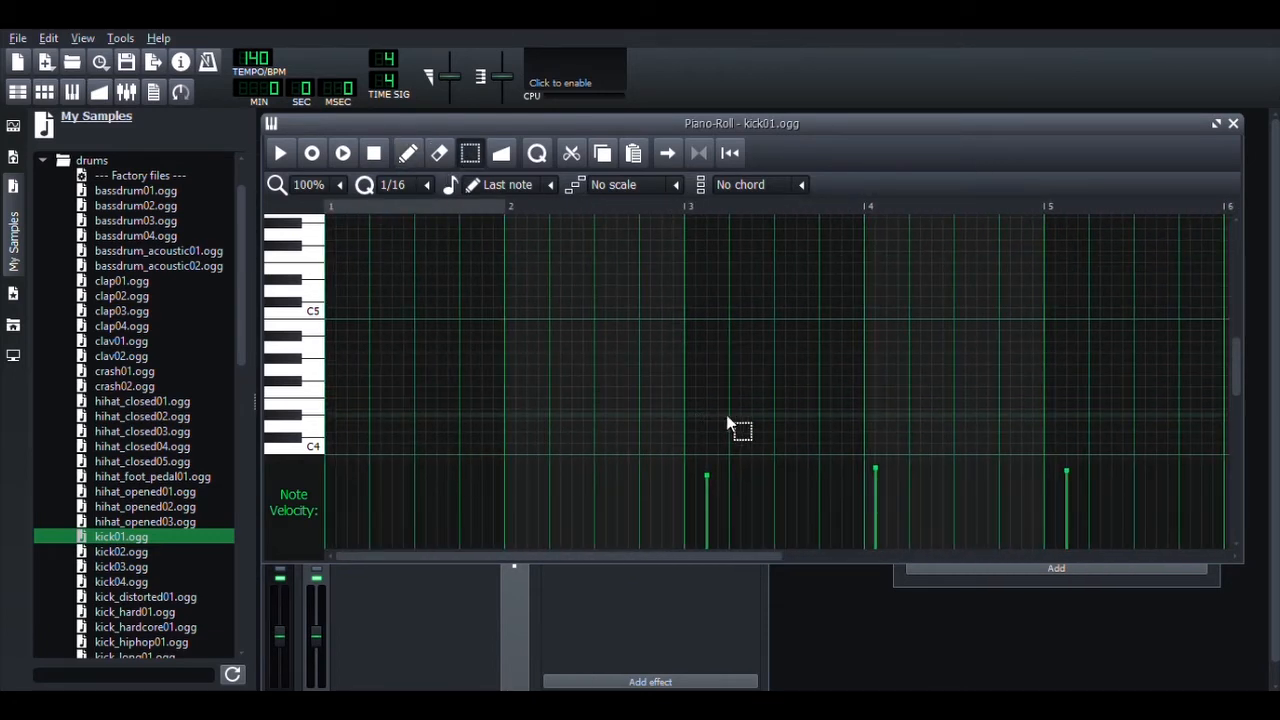
scroll(783, 383, "down", 5)
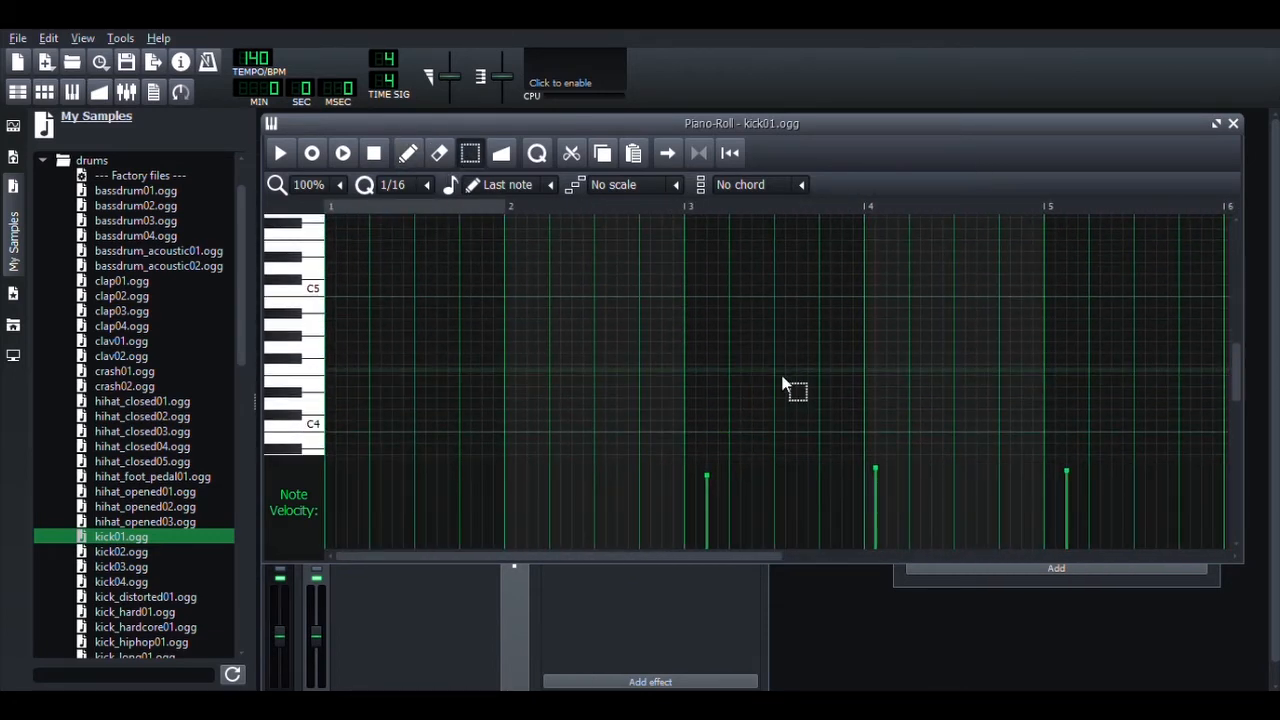
scroll(783, 383, "down", 2)
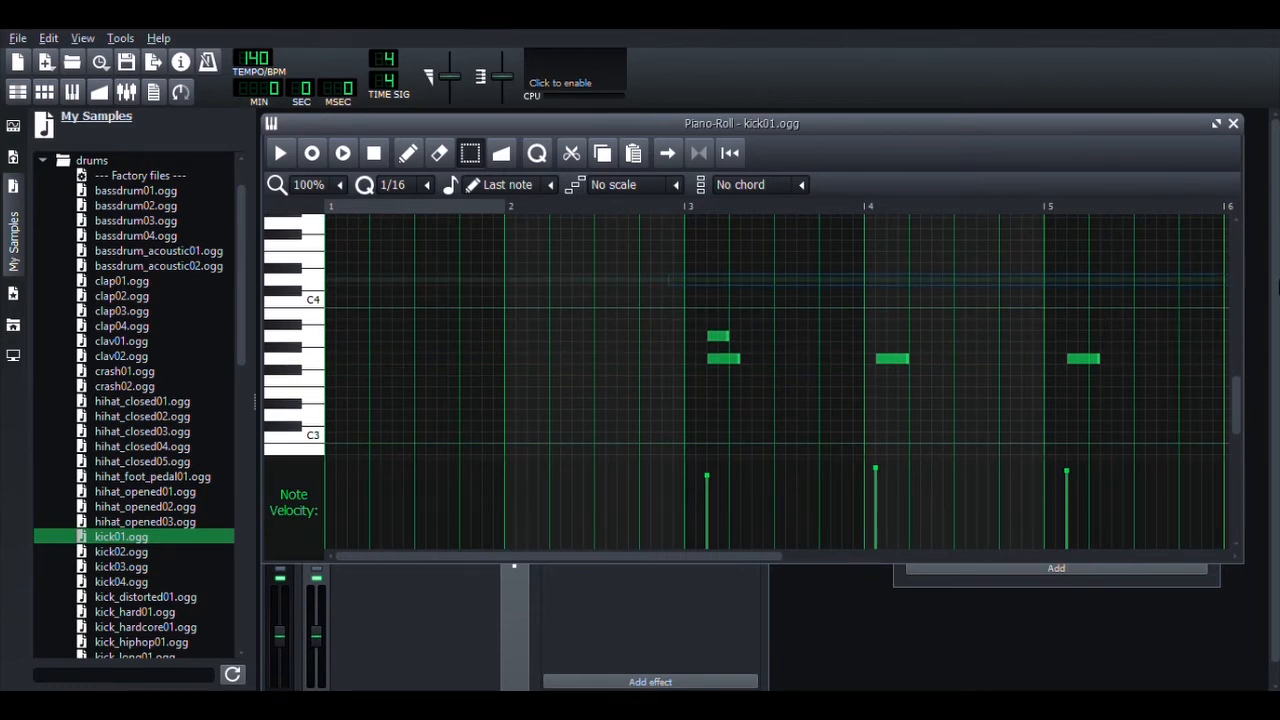
left_click_drag(672, 286, 1143, 420)
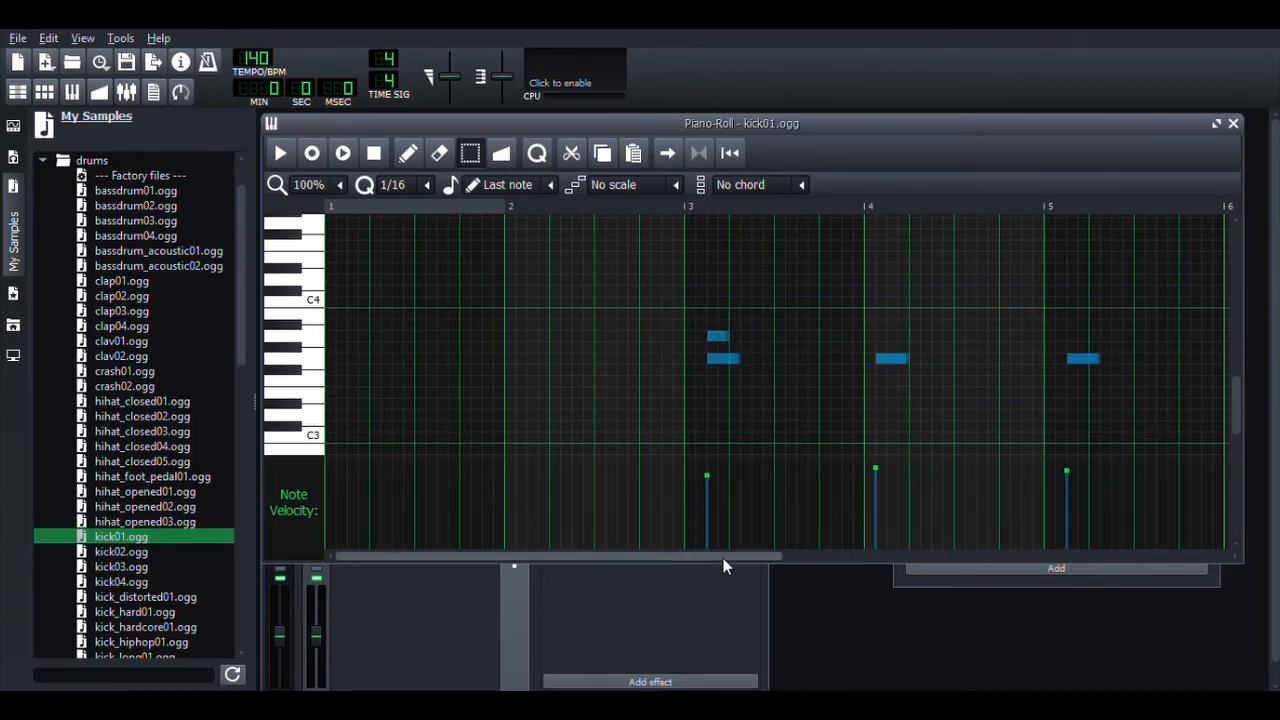
left_click_drag(723, 558, 829, 565)
left_click_drag(1077, 271, 393, 428)
left_click(405, 154)
left_click_drag(460, 345, 25, 341)
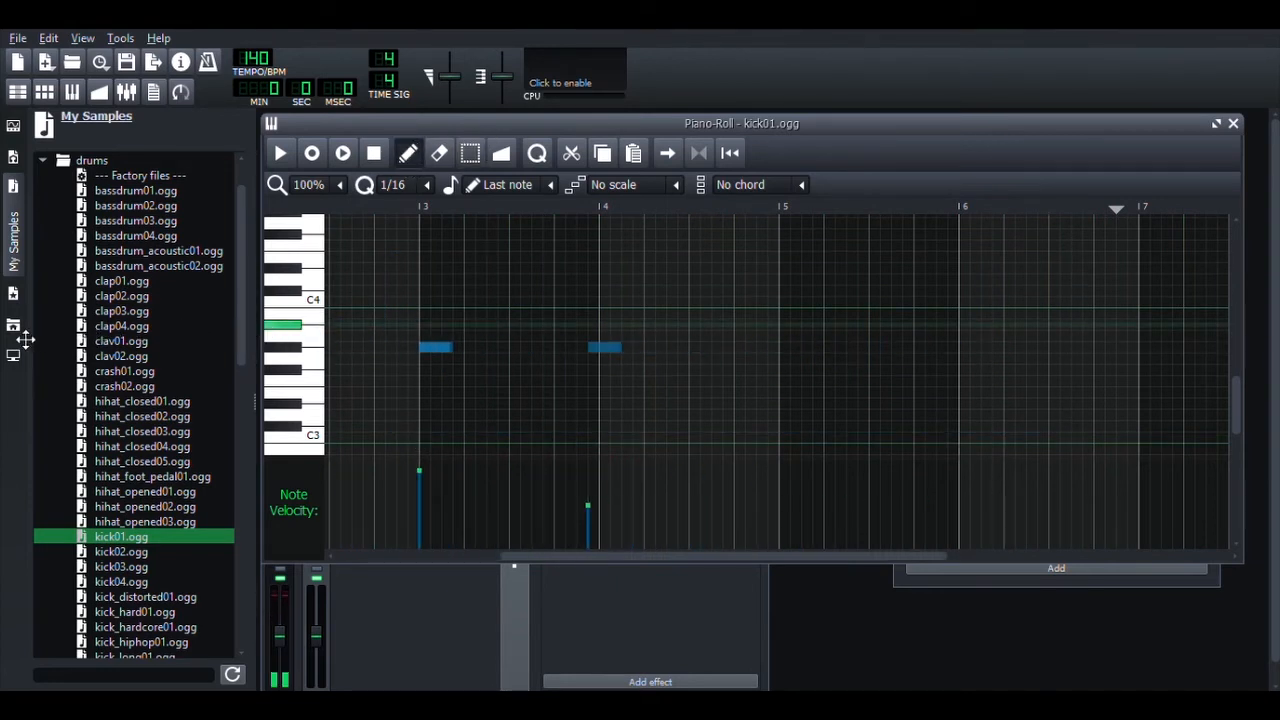
left_click_drag(667, 553, 509, 545)
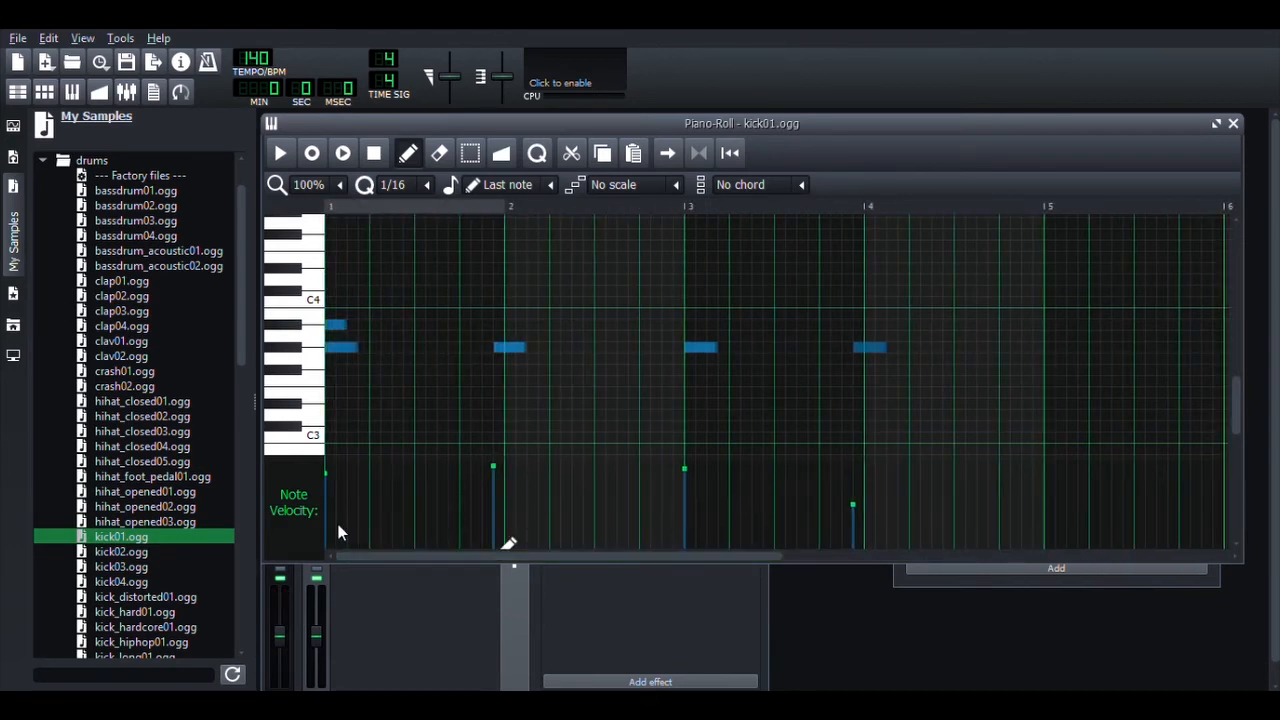
Step: Delete the extra upper note at bar 1 and shorten the four remaining kick notes by a sixteenth
left_click(340, 326)
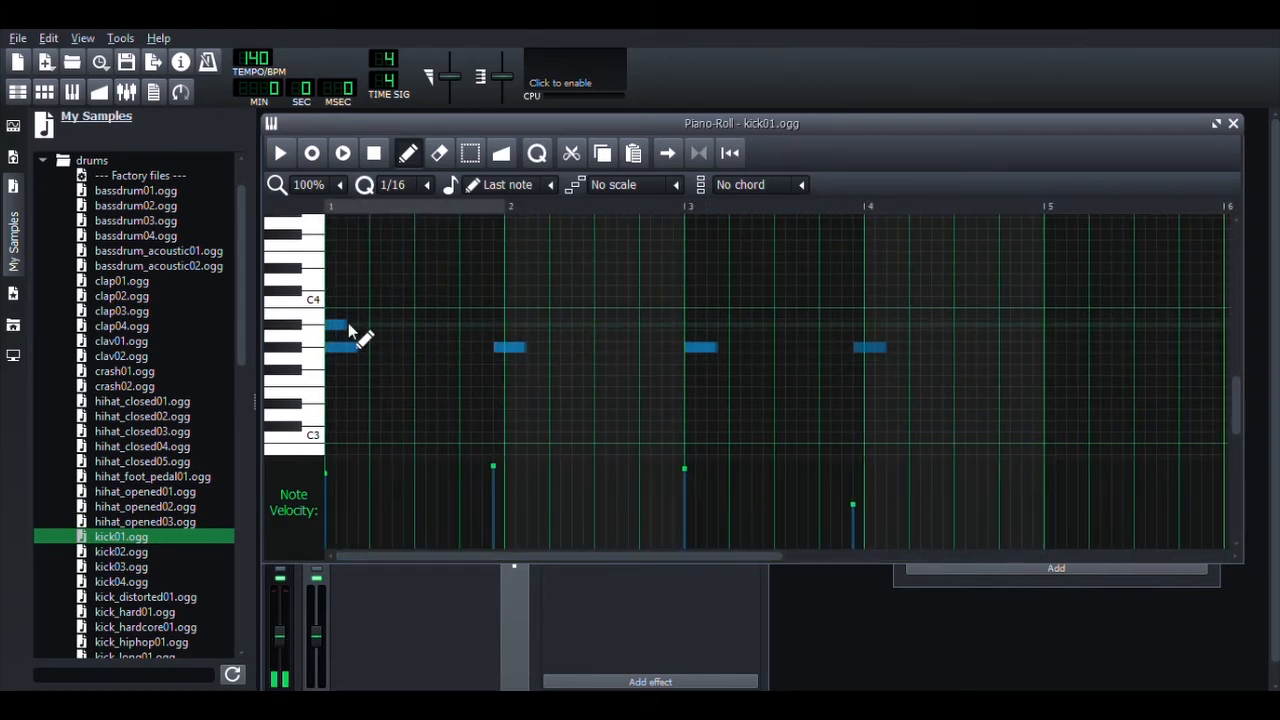
left_click_drag(345, 328, 348, 349)
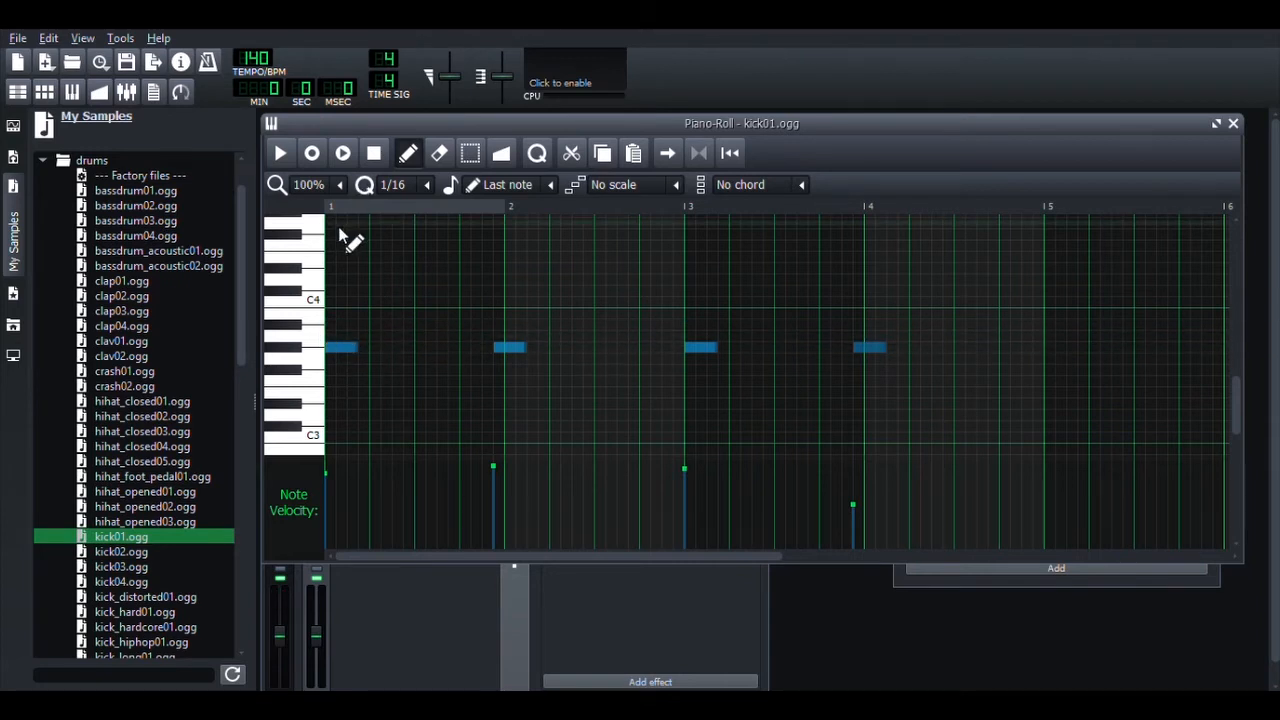
left_click(364, 354)
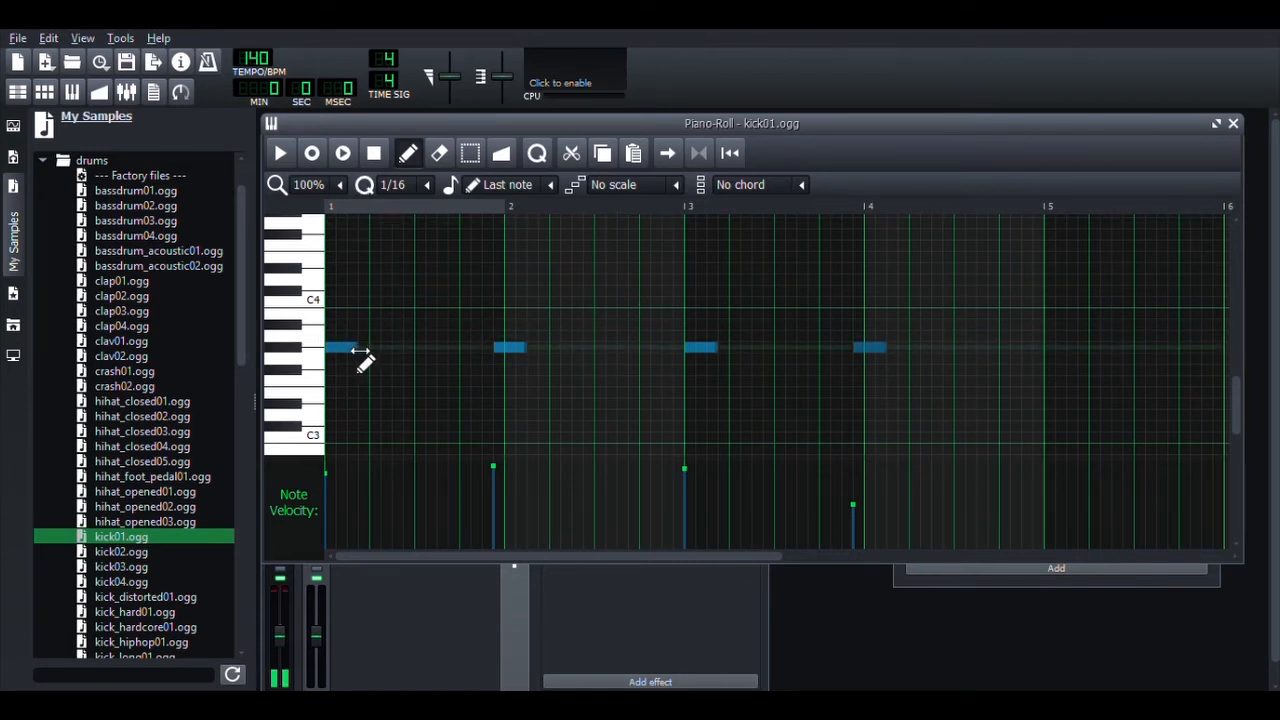
left_click_drag(363, 352, 353, 352)
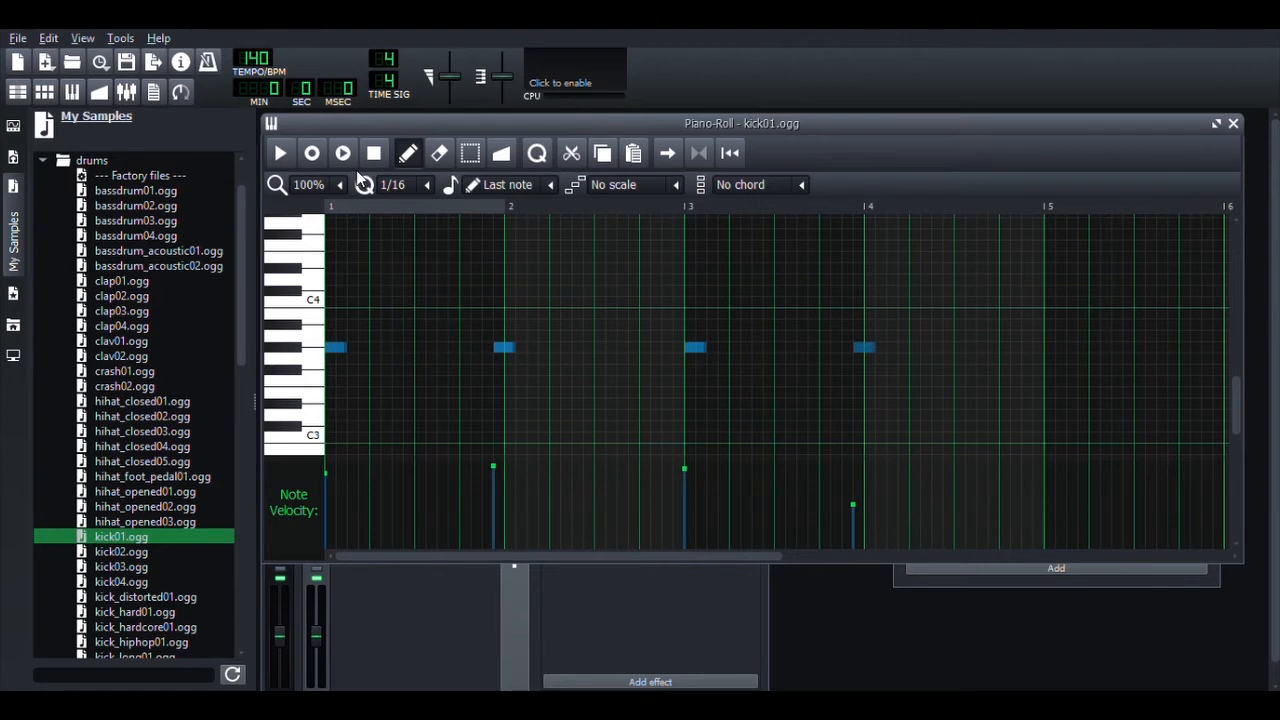
Step: Move the second and fourth kick notes to start exactly on bars 2 and 4
left_click(471, 153)
left_click(476, 232)
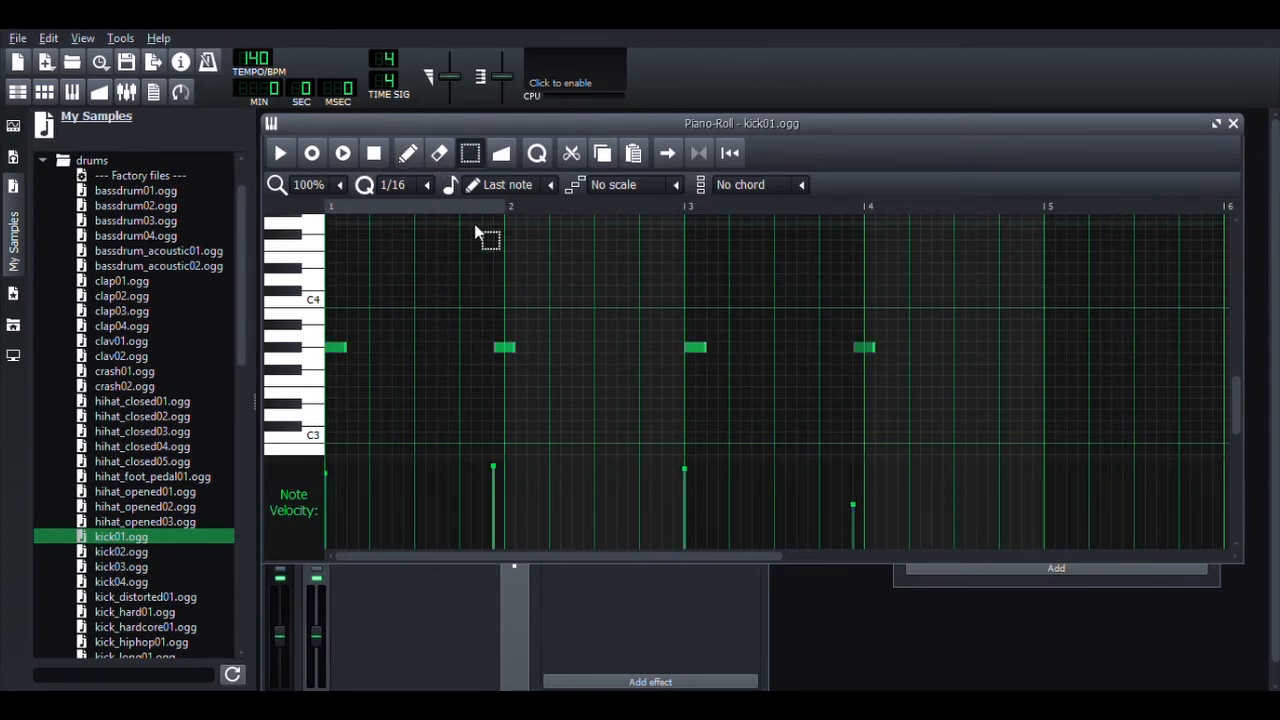
left_click(407, 153)
left_click_drag(505, 350, 518, 353)
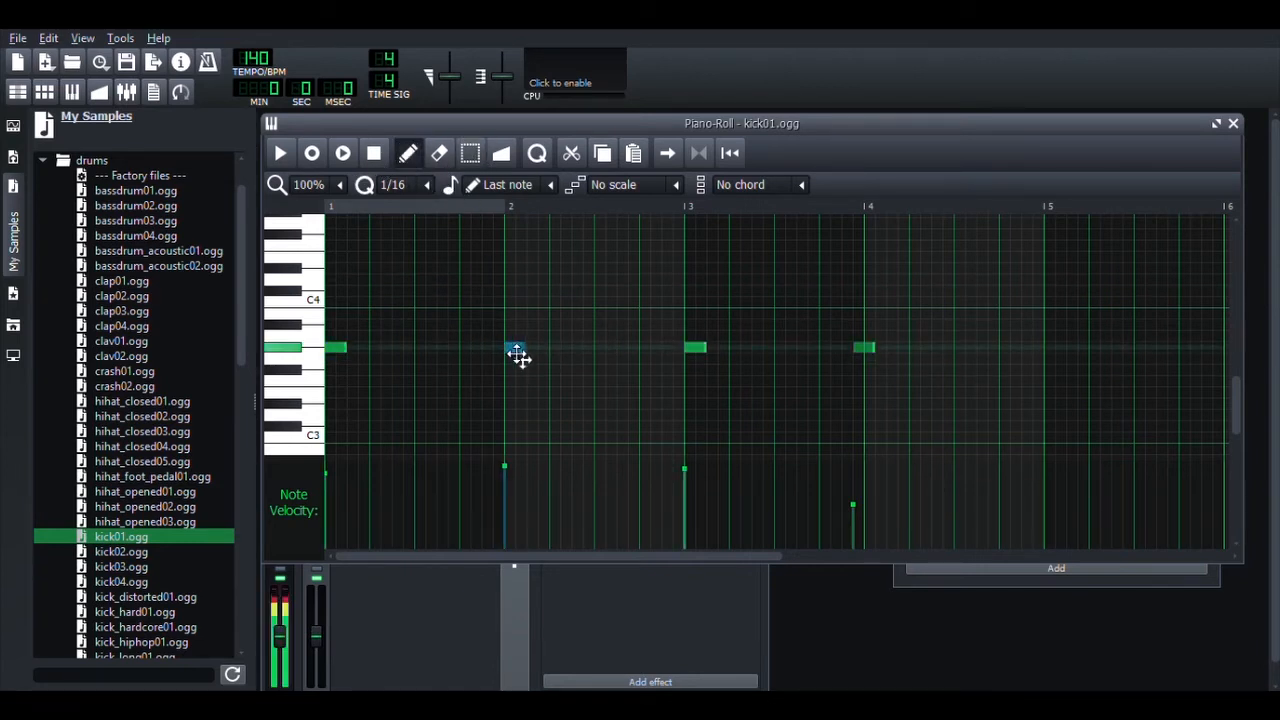
left_click_drag(862, 348, 877, 349)
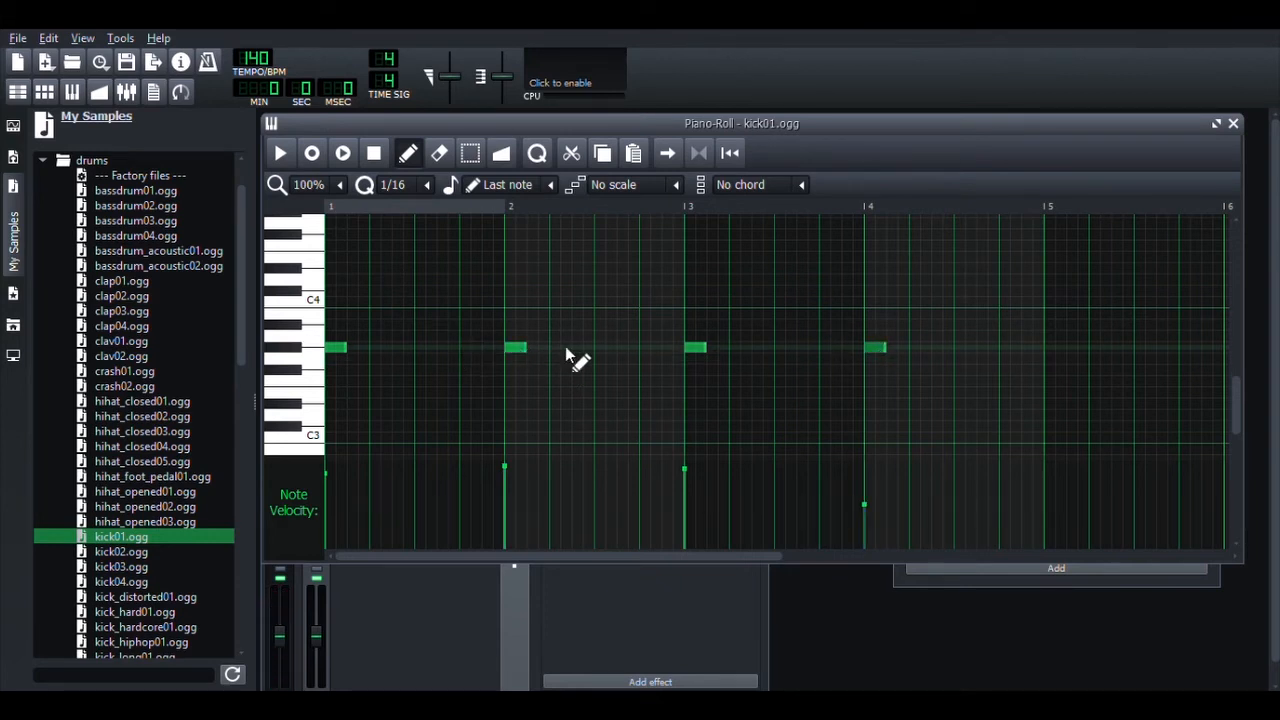
Step: Add a kick note on the third beat of bar 4, play back the pattern and close its editor
left_click(965, 349)
left_click(282, 154)
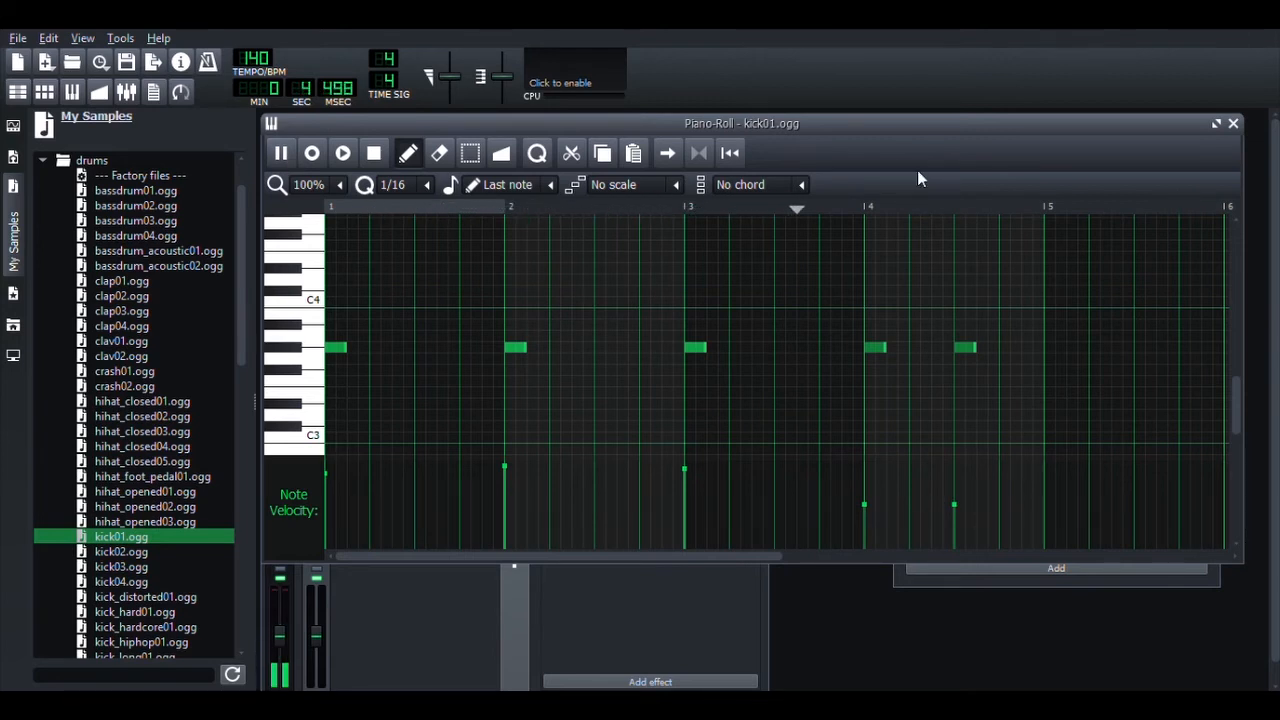
left_click(1233, 123)
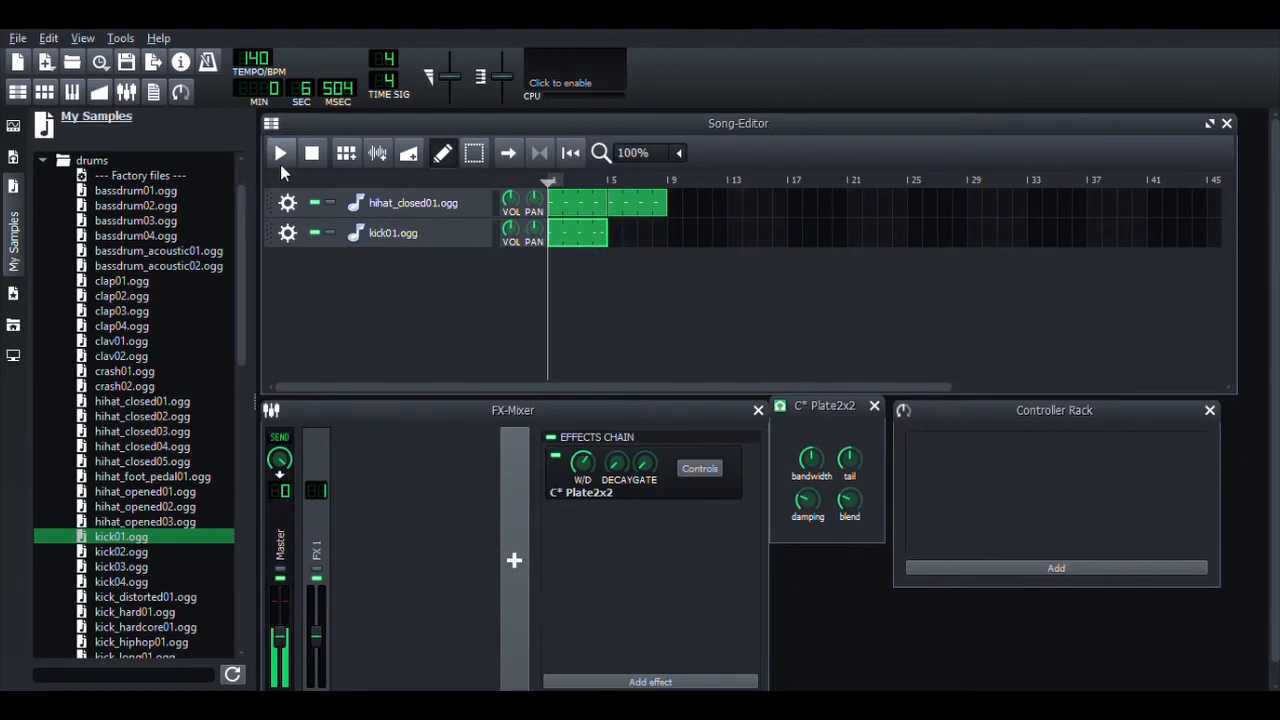
Step: After listening to the song, undo the hi-hat pattern's extension beyond bar 4 and loop bars 1 to 4
left_click(281, 163)
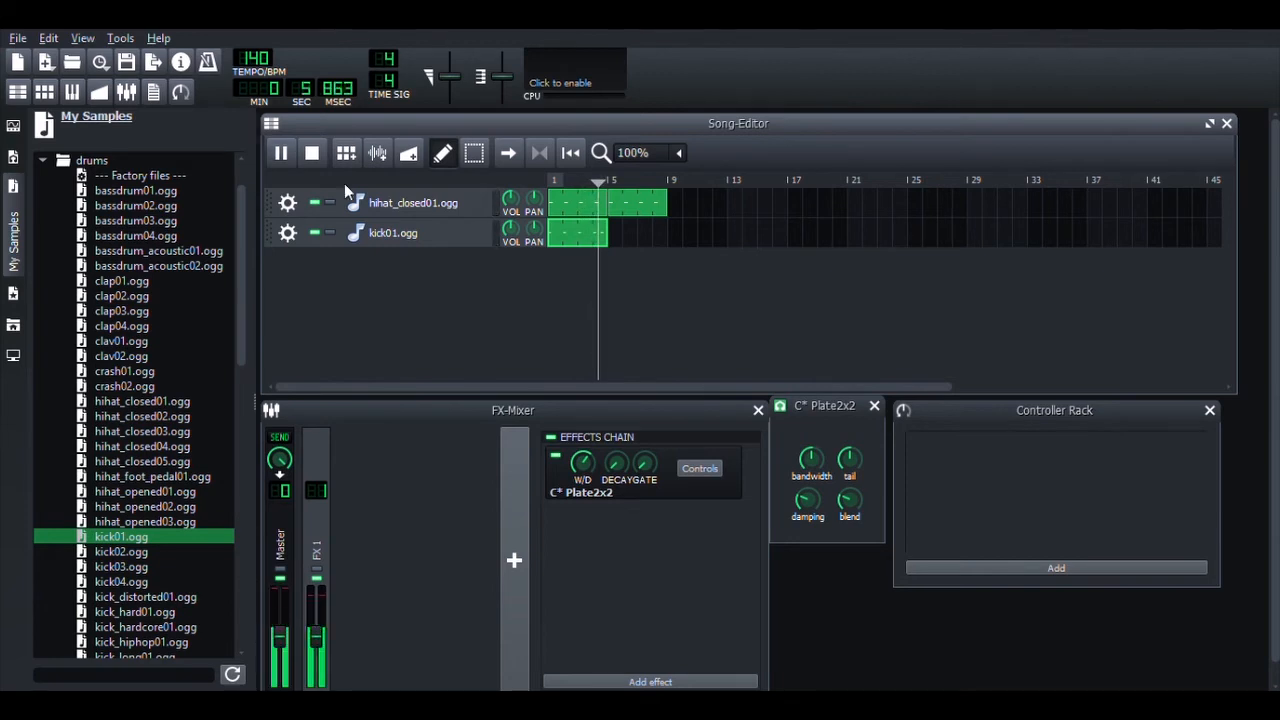
left_click(313, 152)
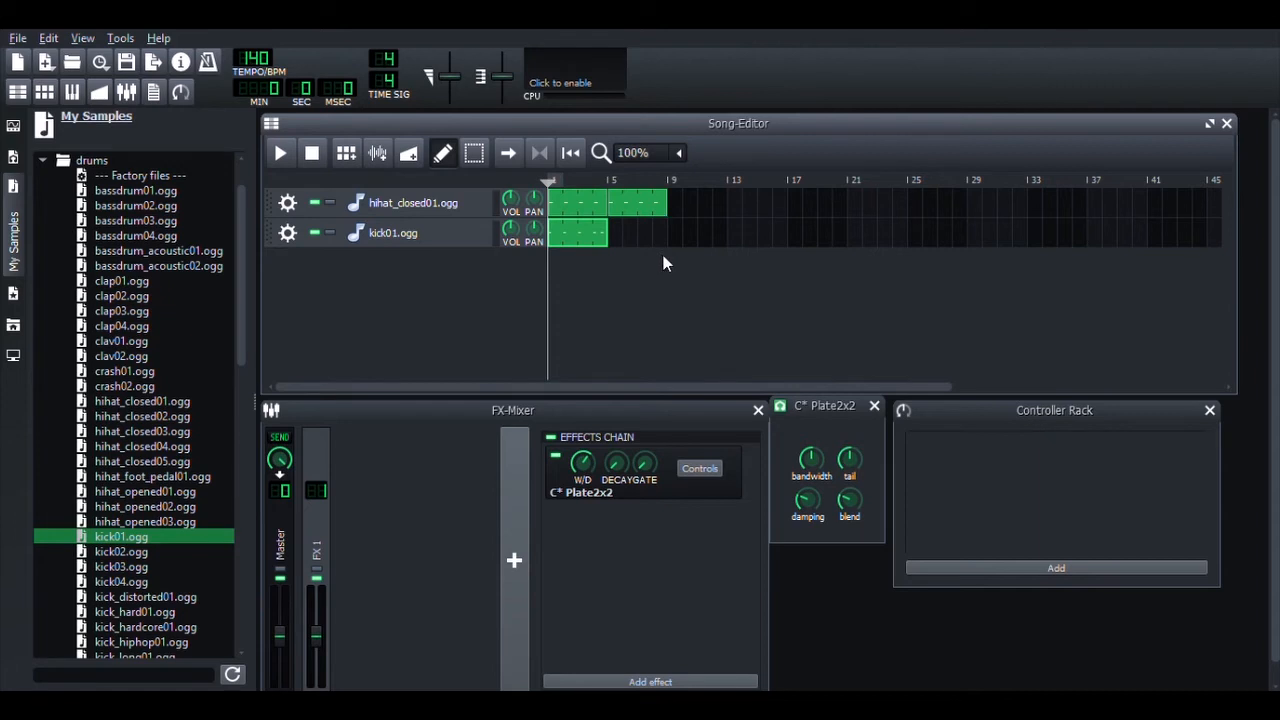
key("ctrl+z")
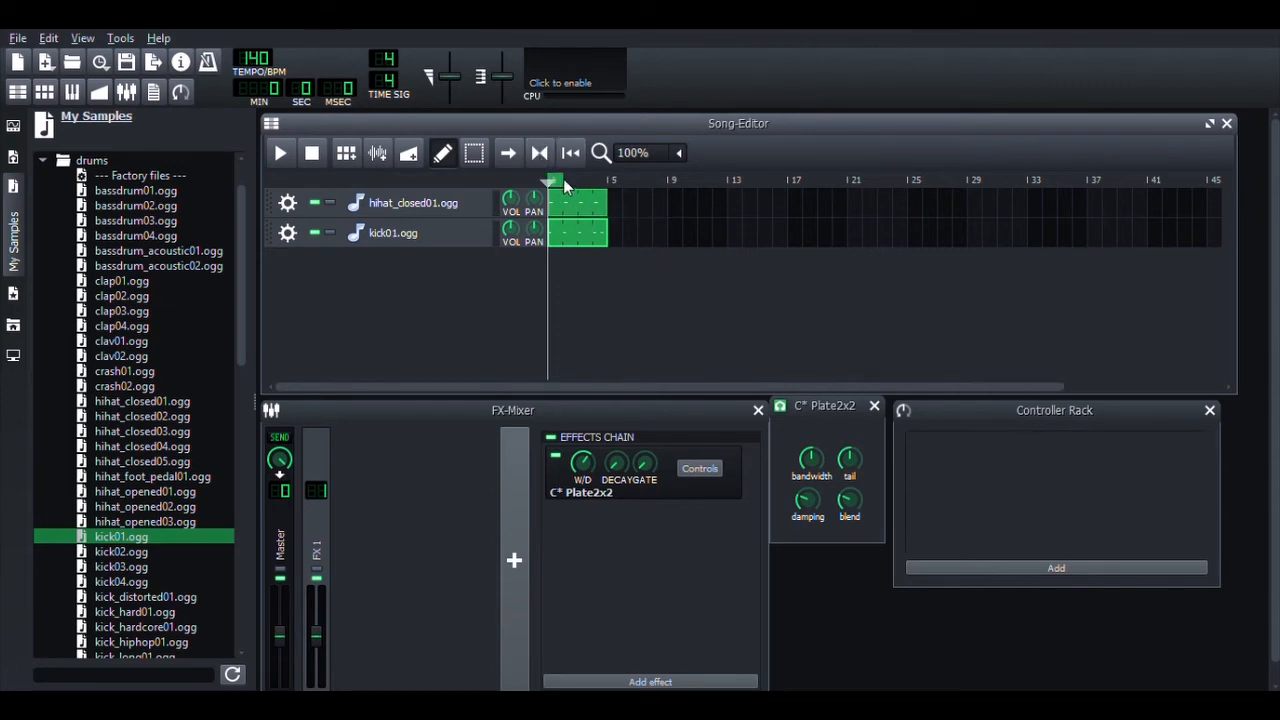
right_click(608, 181)
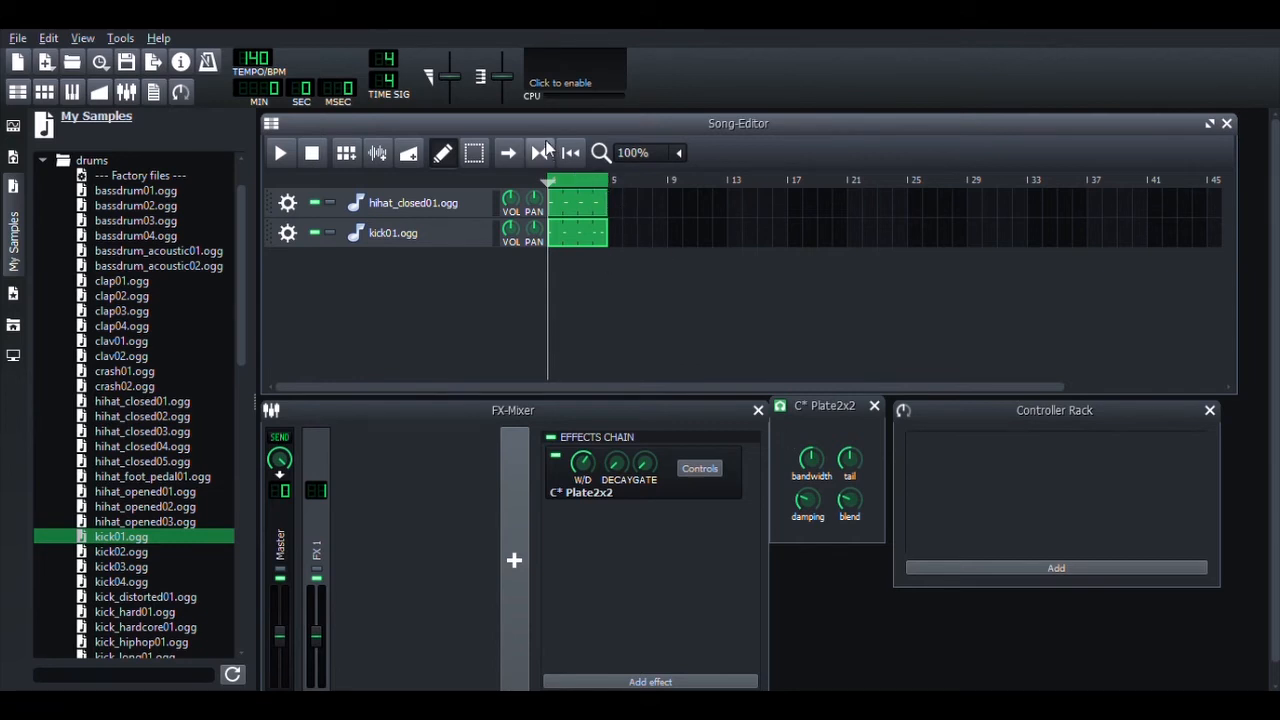
Step: Select all hi-hat notes and move them three sixteenths later so each pair starts on the second beat of its bar
double_click(569, 214)
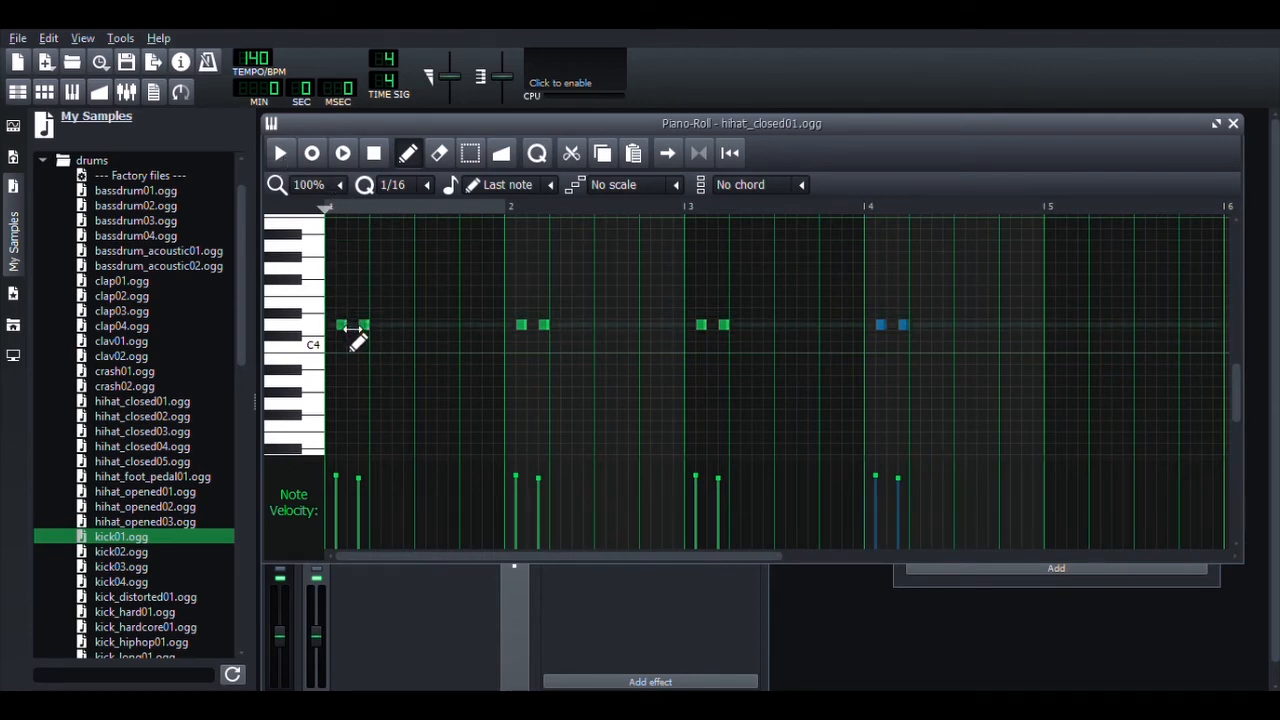
left_click(466, 154)
left_click(698, 286)
left_click_drag(990, 265, 342, 406)
left_click(408, 156)
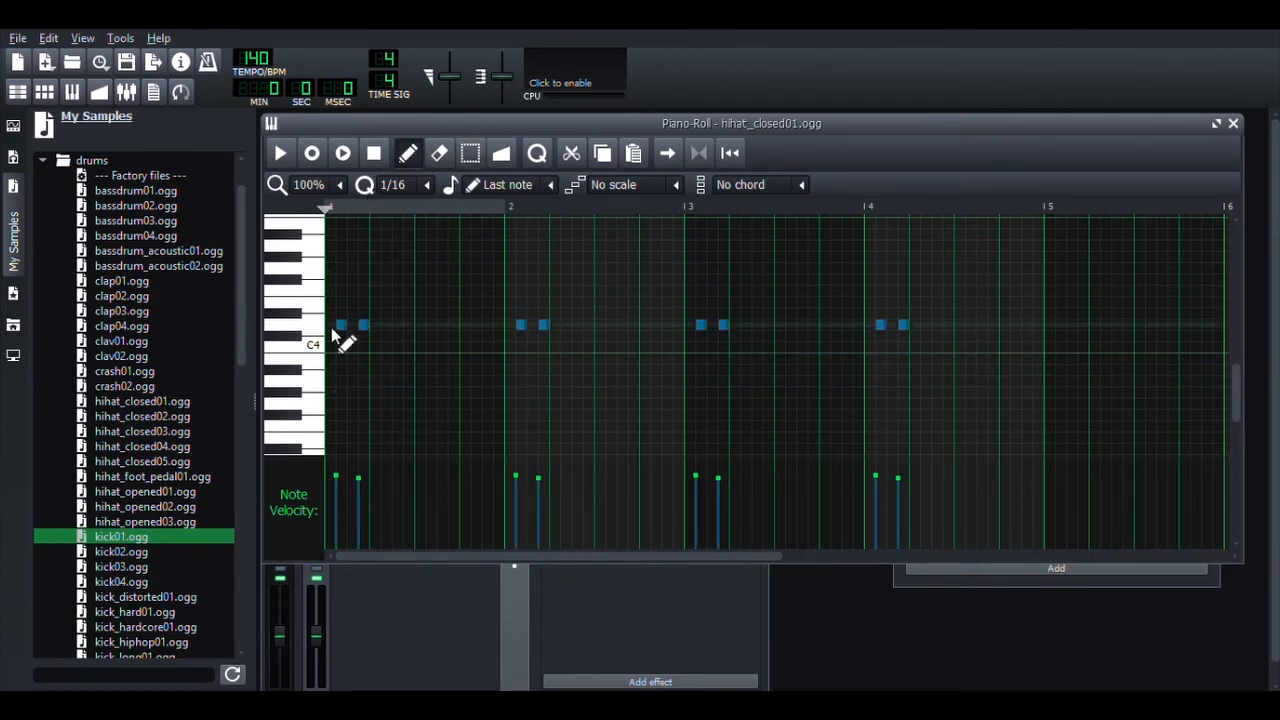
left_click_drag(349, 335, 390, 340)
left_click(702, 371)
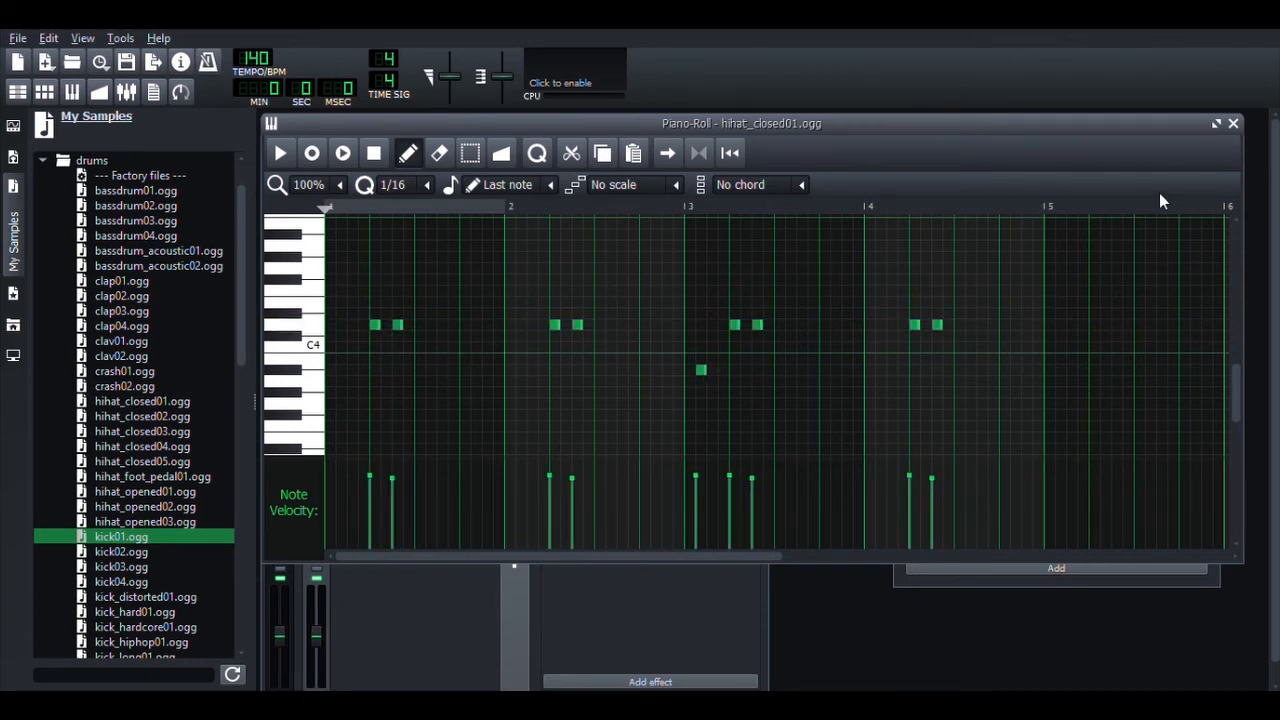
left_click(1228, 126)
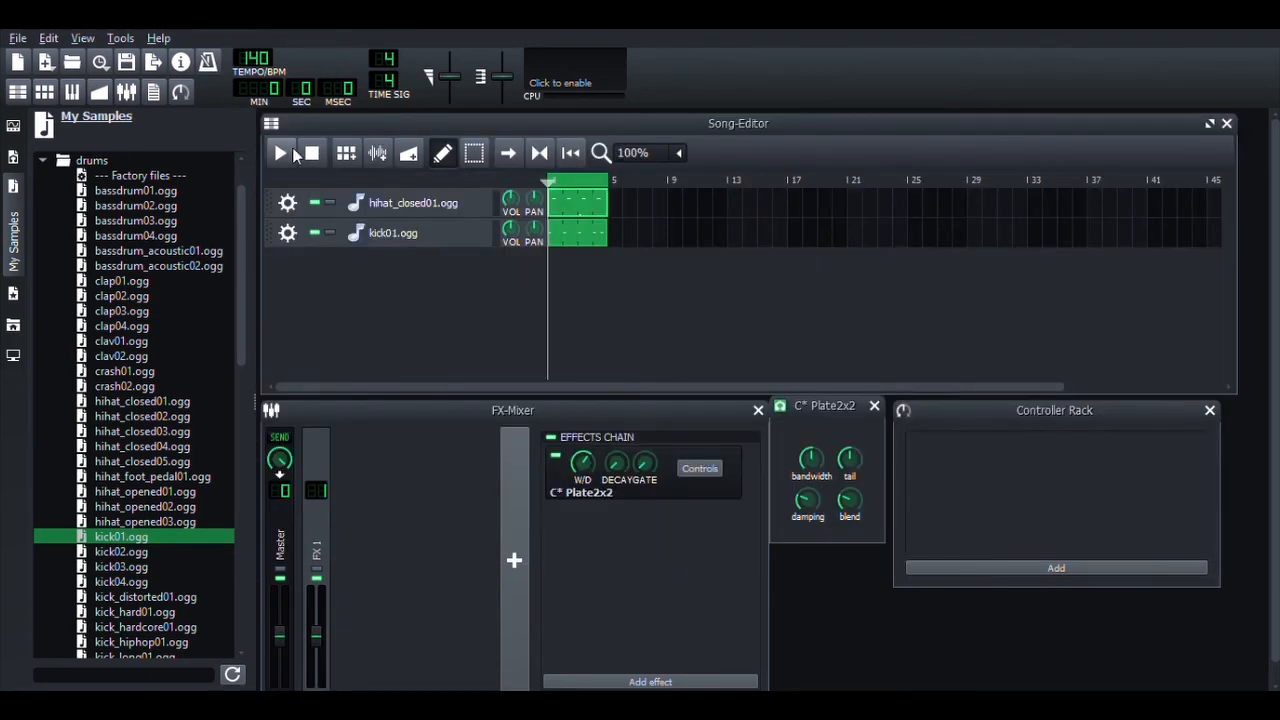
Step: Play back the looped song, and delete the stray note below C4 in bar 3 of the hi-hat pattern
left_click(284, 152)
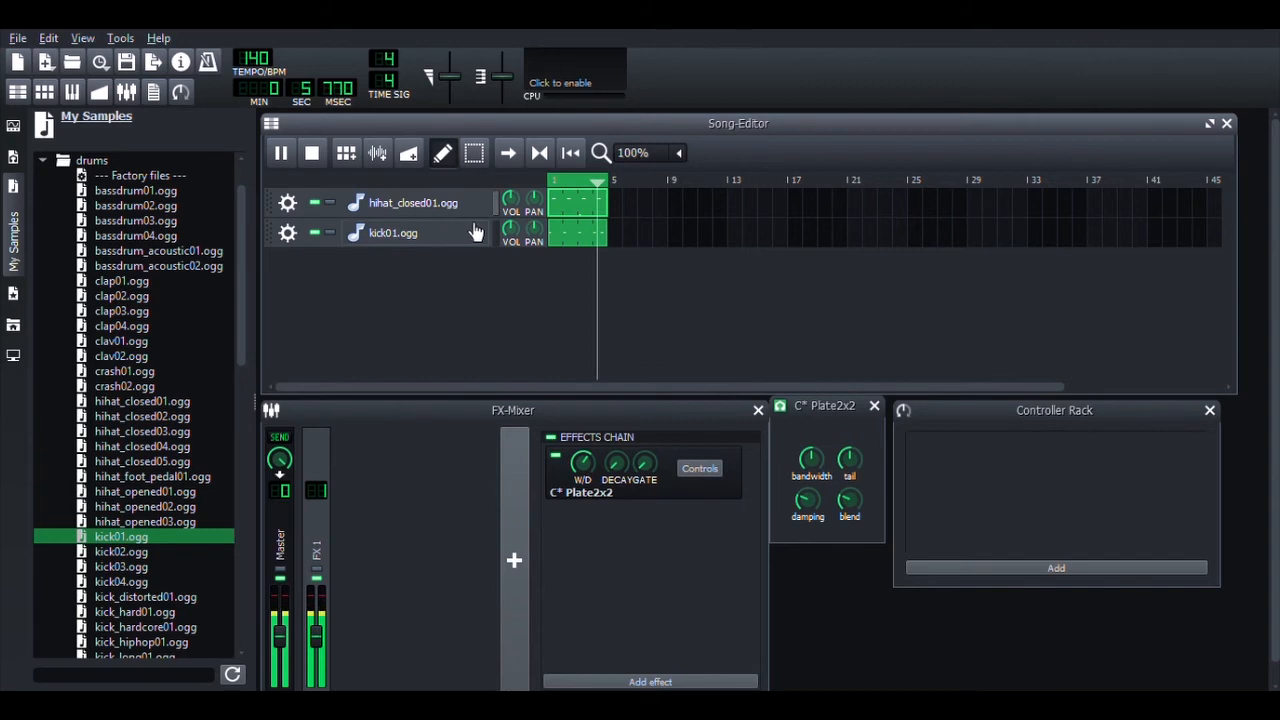
key("space")
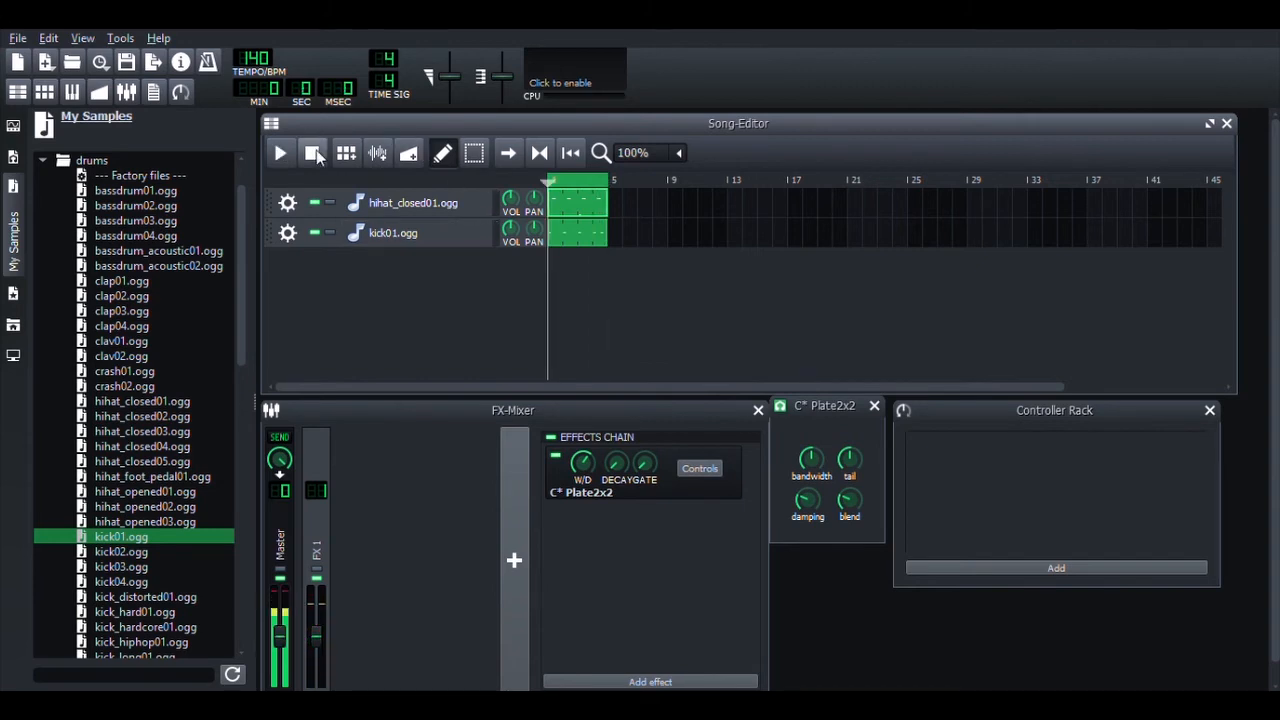
double_click(585, 210)
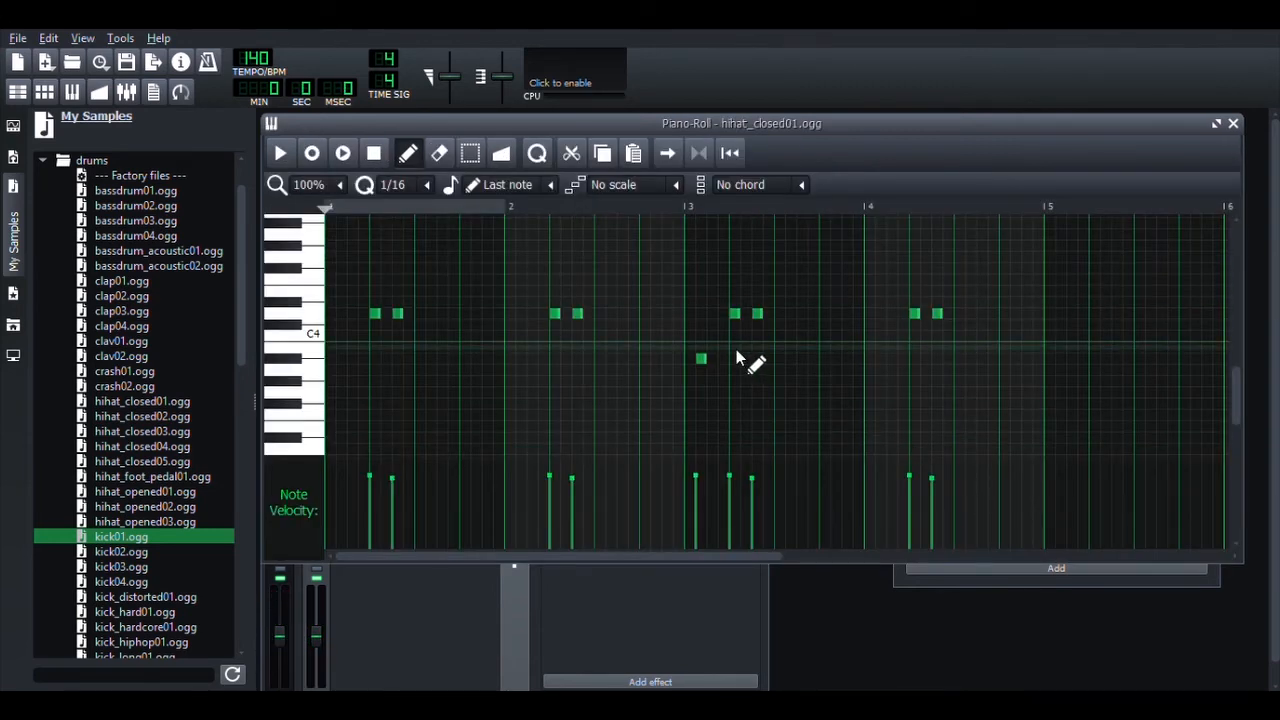
right_click(708, 362)
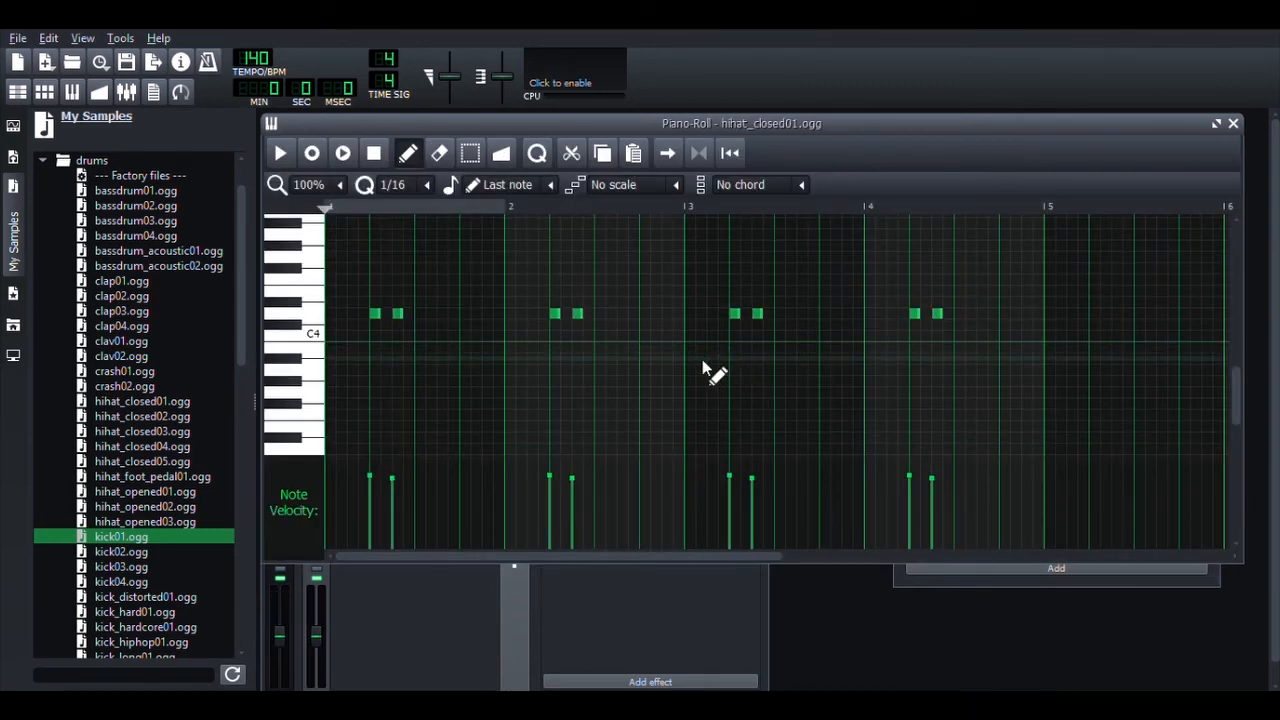
left_click(1233, 126)
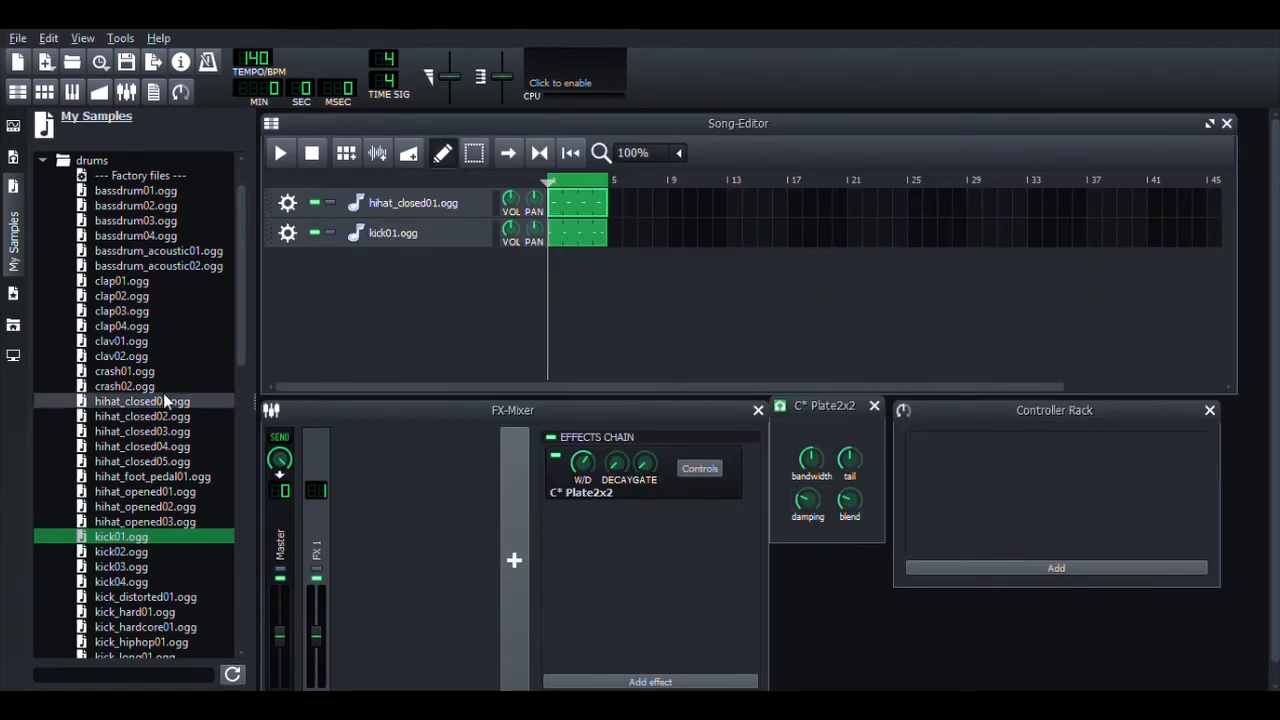
Step: Preview the snare samples snare01 to snare07 and add snare01.ogg to the song as a new track
scroll(148, 591, "down", 3)
scroll(148, 591, "down", 1)
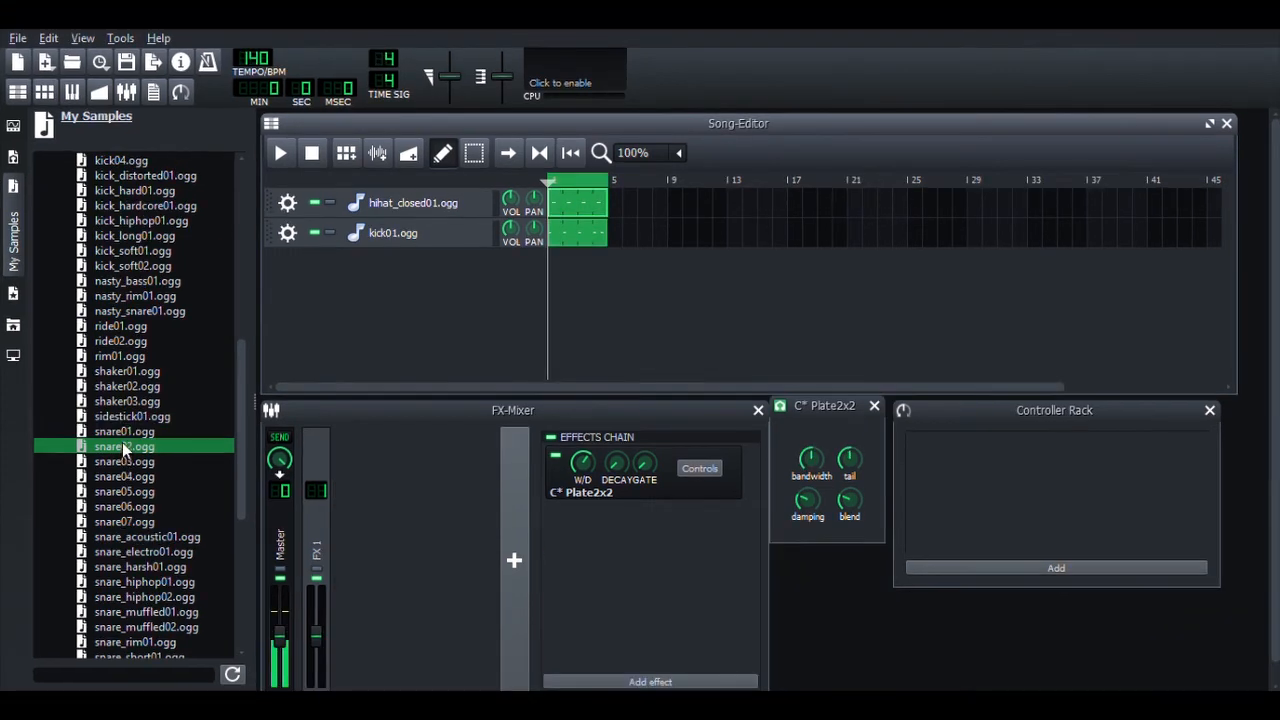
left_click(126, 437)
left_click(122, 452)
left_click(121, 467)
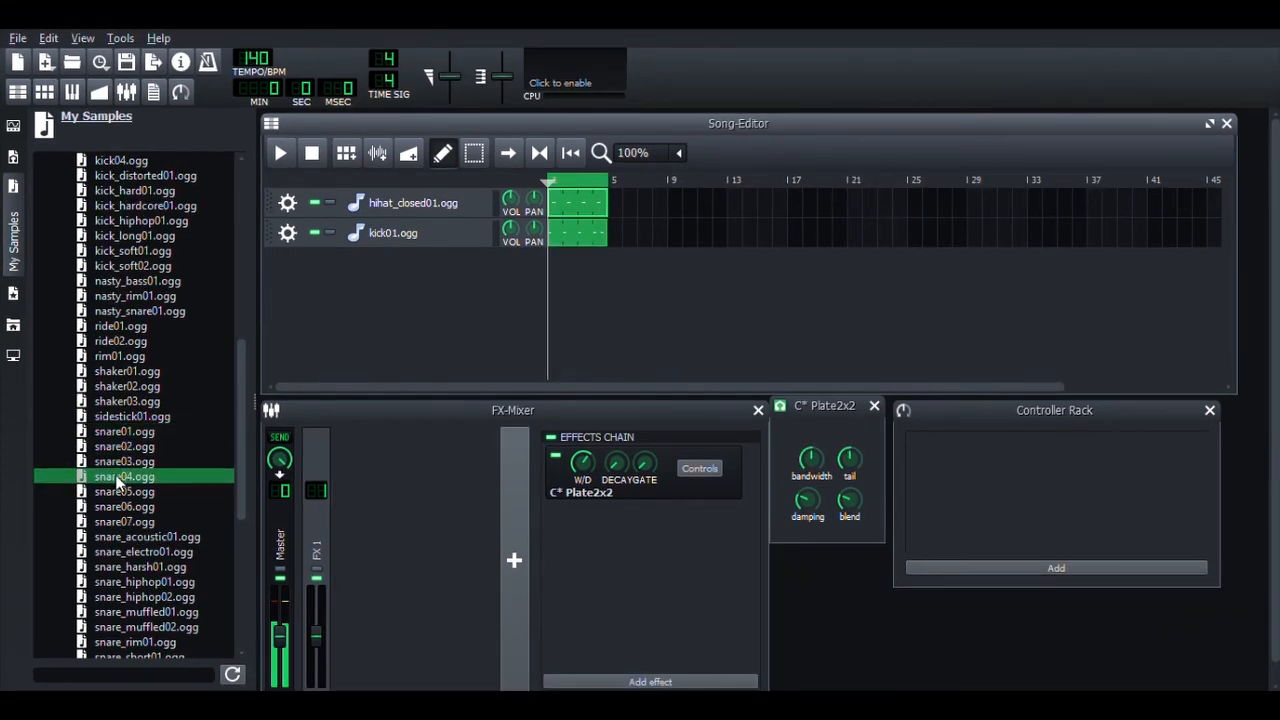
left_click(114, 490)
left_click(112, 505)
left_click(110, 520)
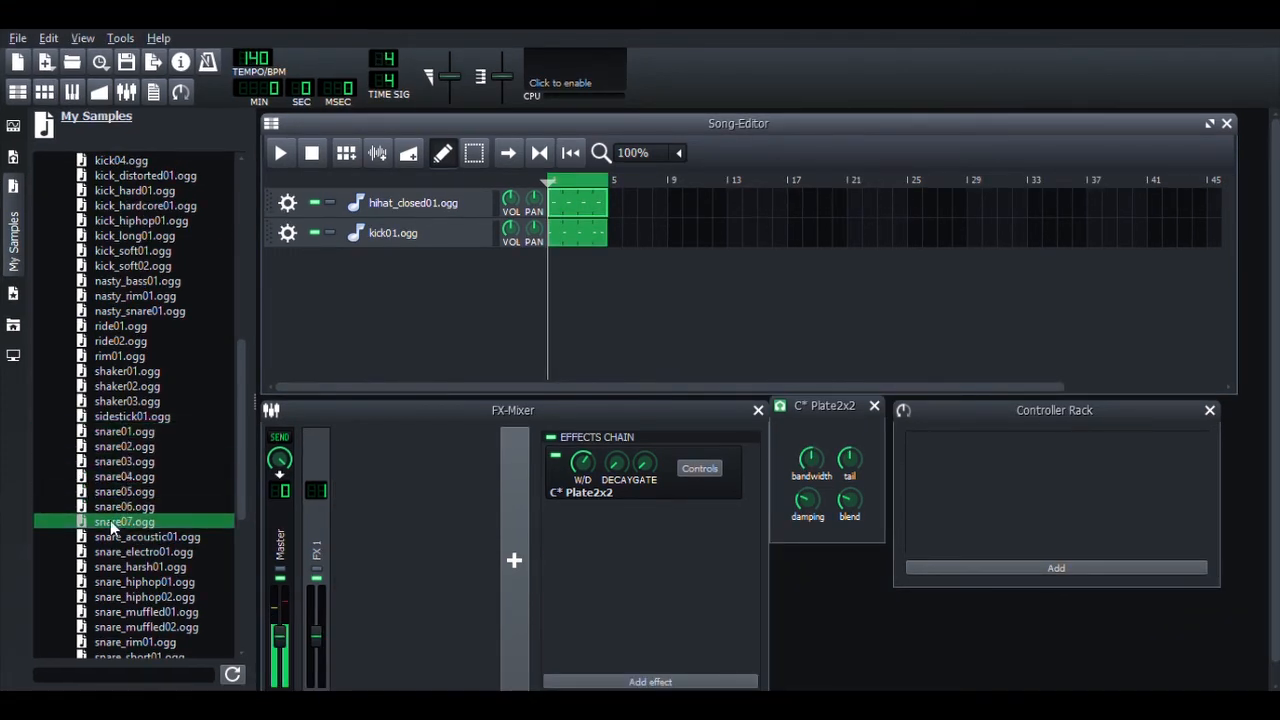
left_click(114, 445)
left_click(109, 431)
left_click_drag(103, 436, 414, 293)
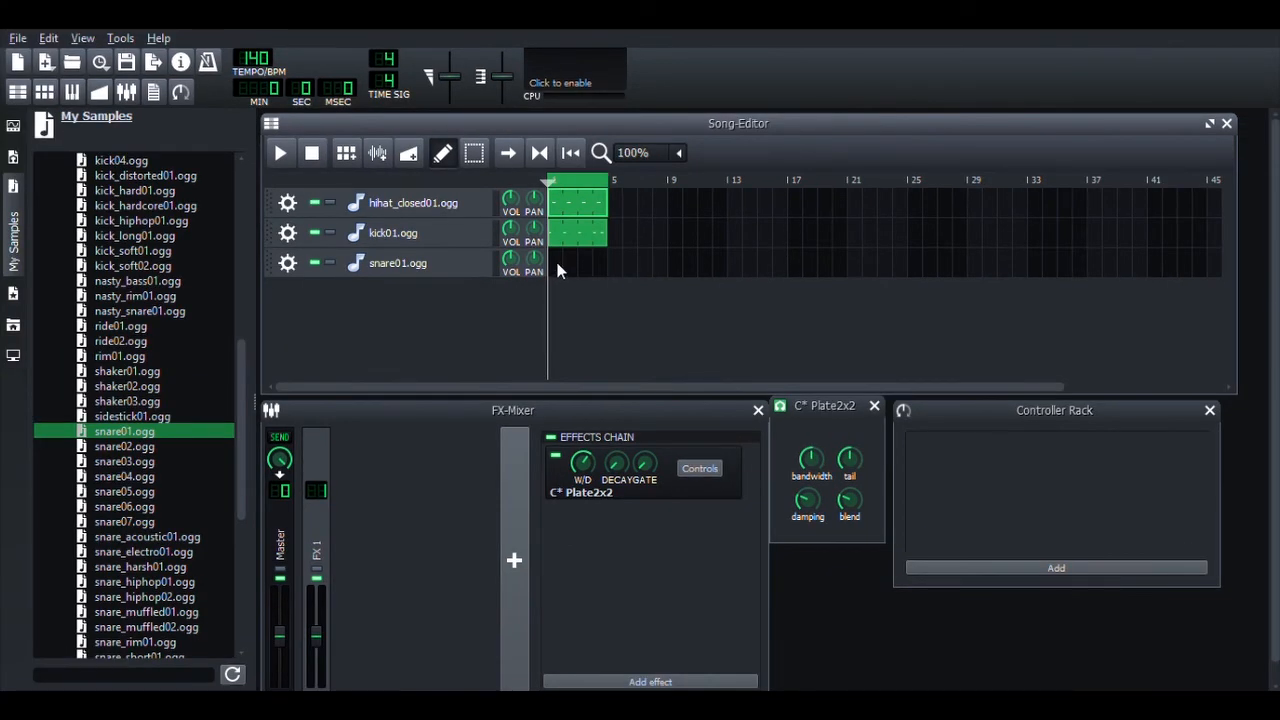
Step: Create a pattern at bar 1 on the snare01 track, open it for editing and try out the snare at different pitches
double_click(557, 267)
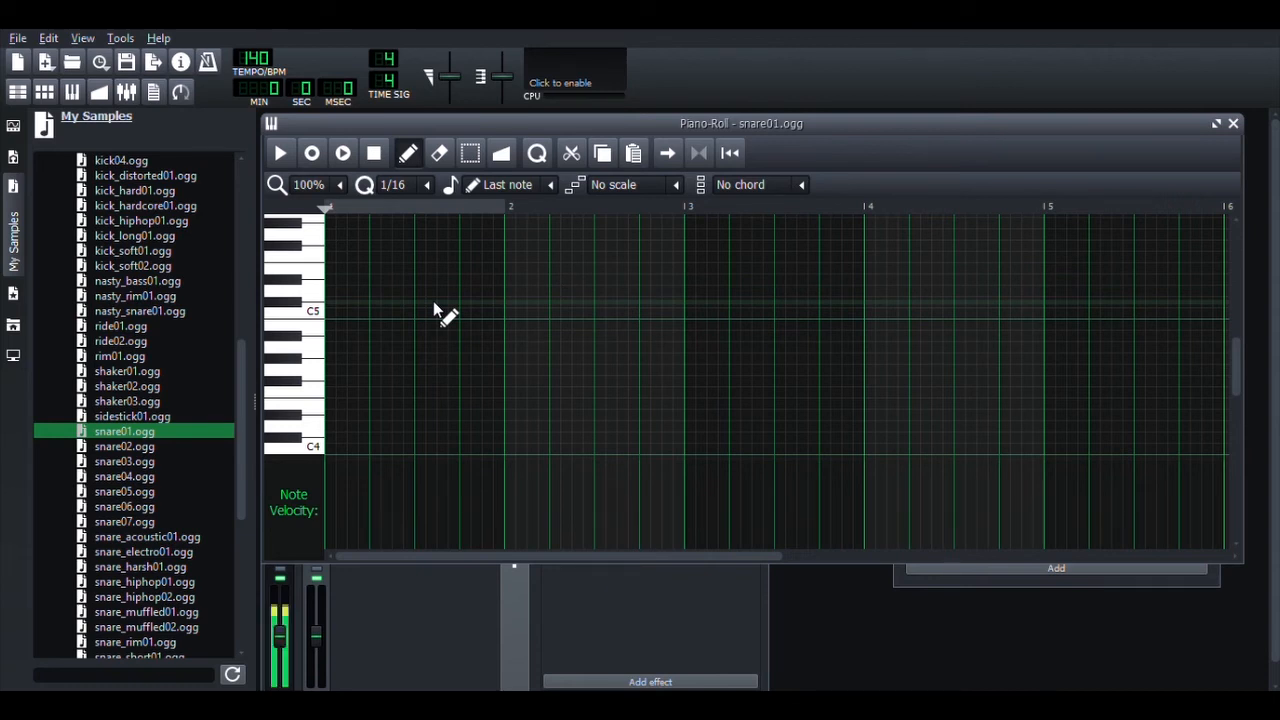
key("w")
key("t")
key("u")
key("i")
key("7")
key("5")
key("w")
key("o")
key("i")
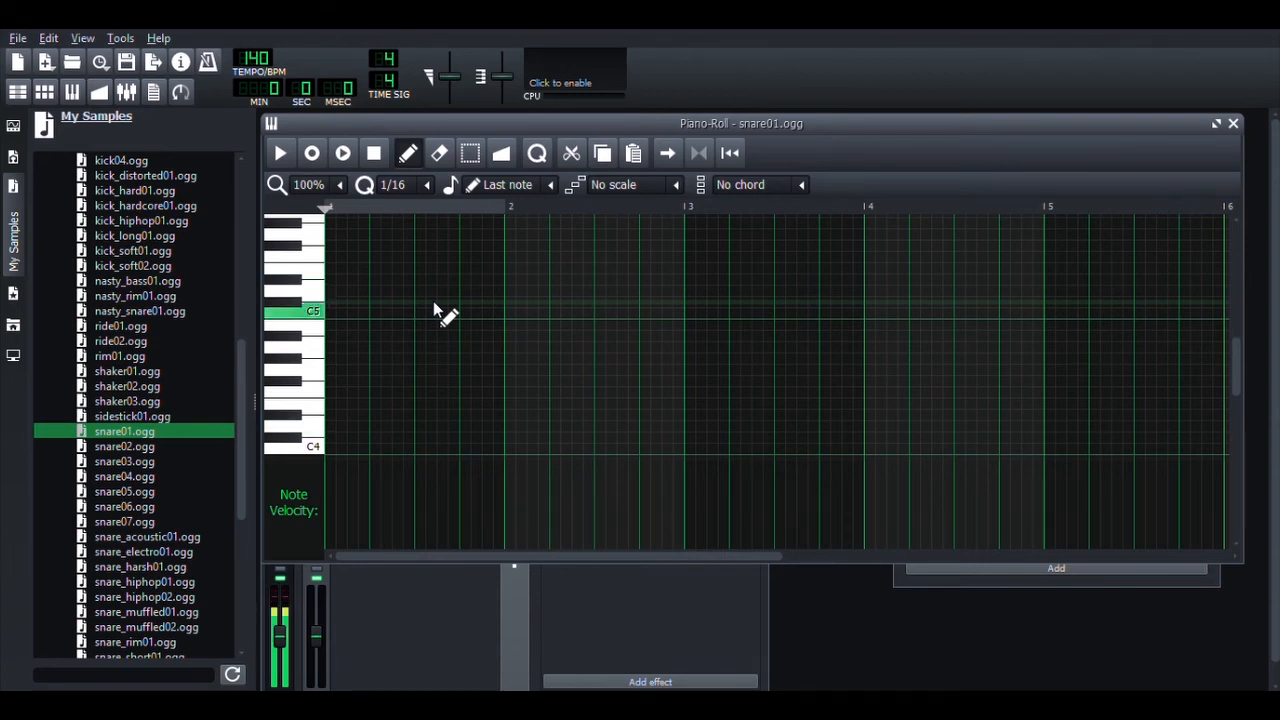
key("o")
key("o")
key("o")
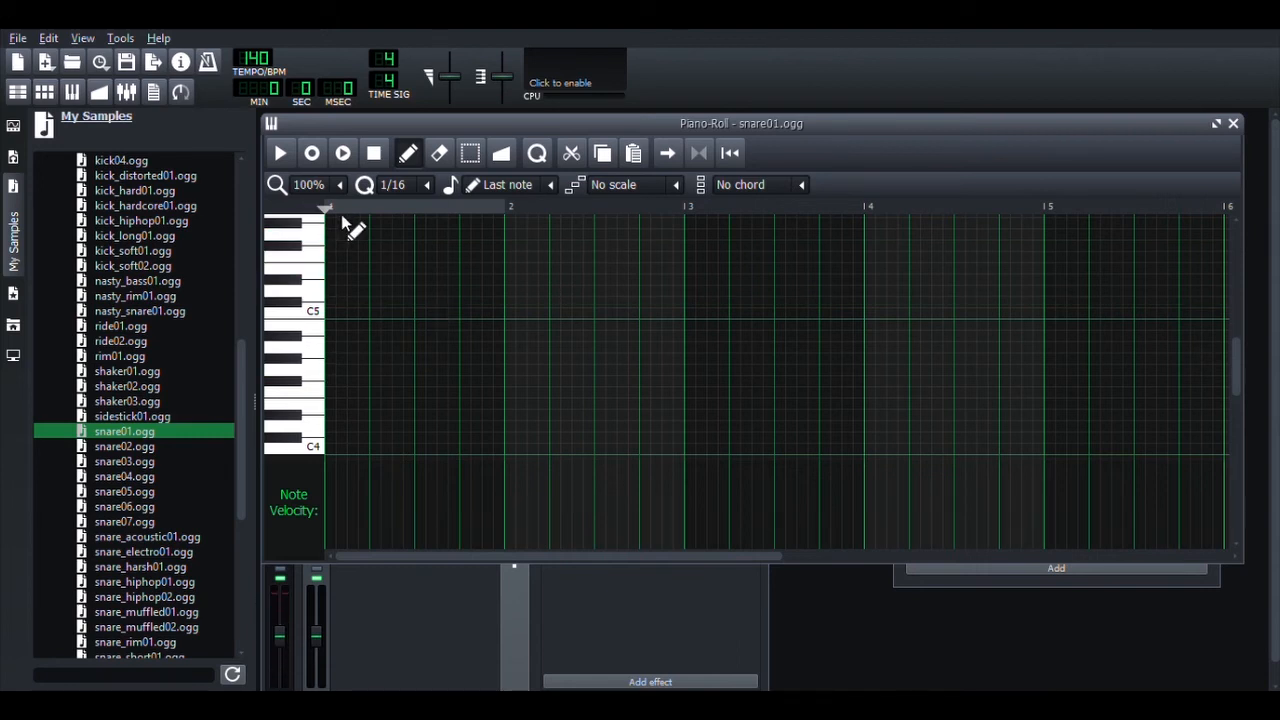
Step: Record D5 snare hits on the second beat of the bars while the song loops, close the pattern and stop playback
left_click(338, 162)
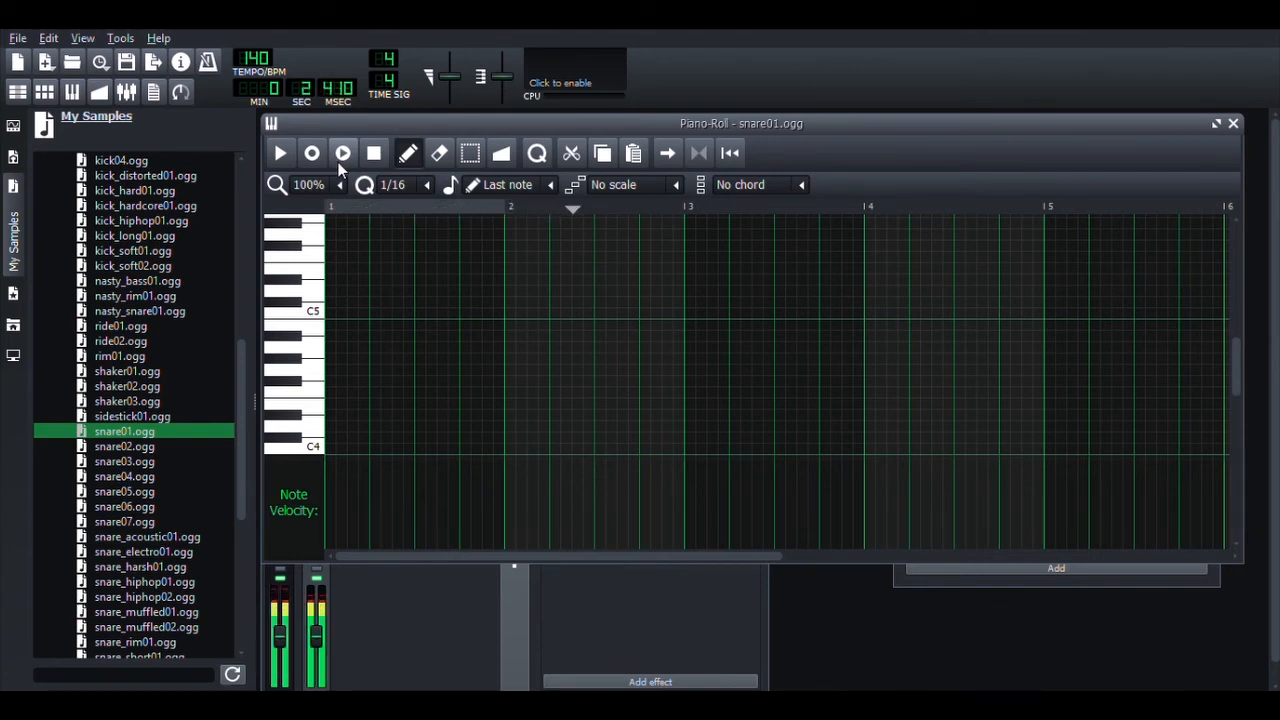
key("o")
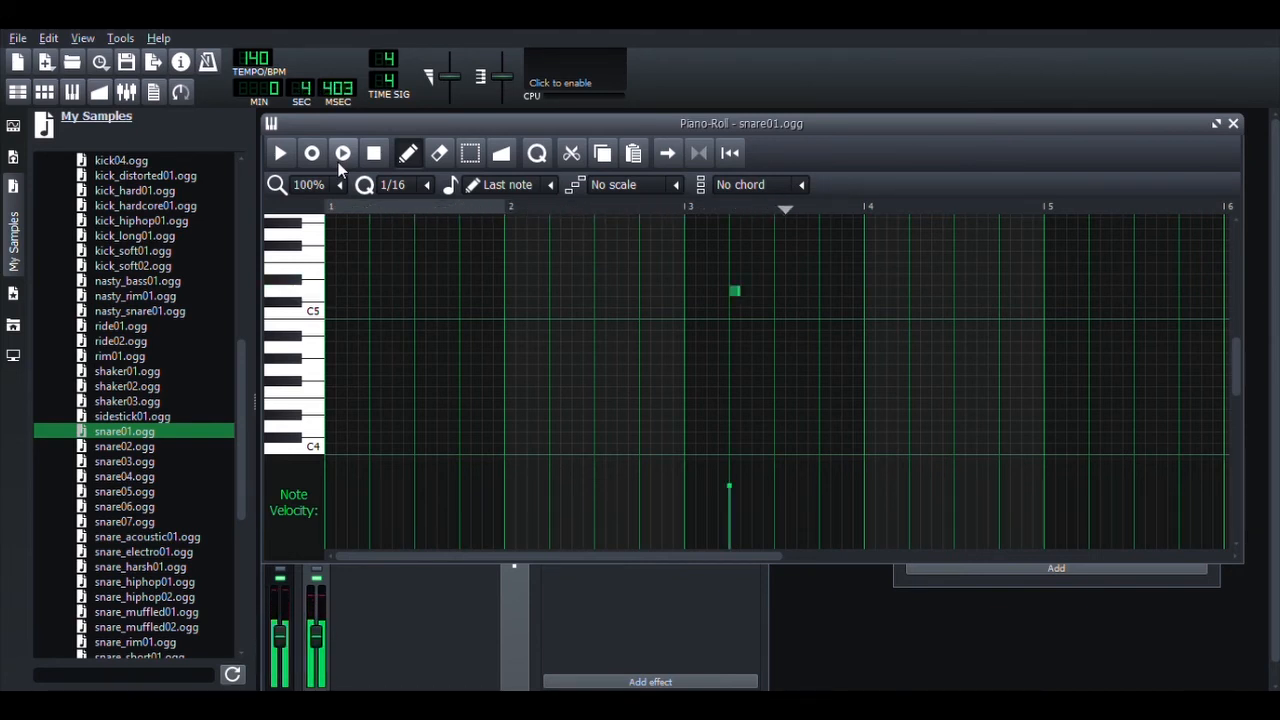
key("o")
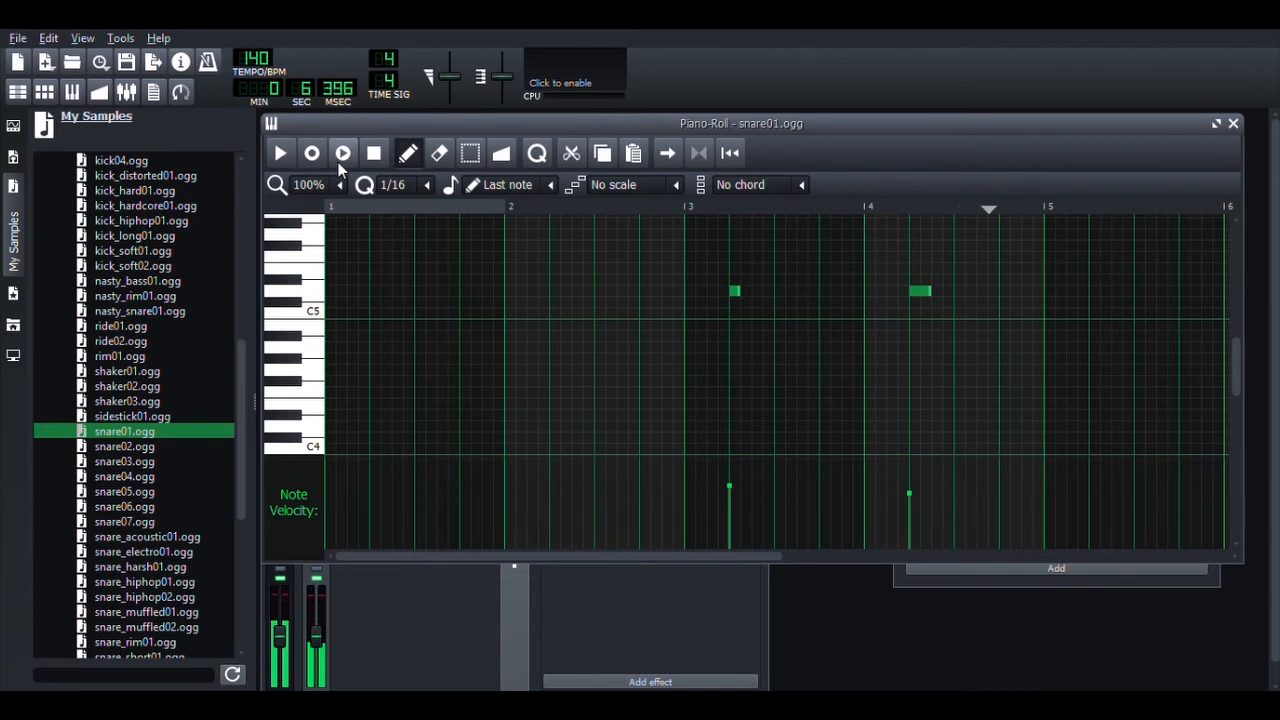
key("o")
left_click(1233, 123)
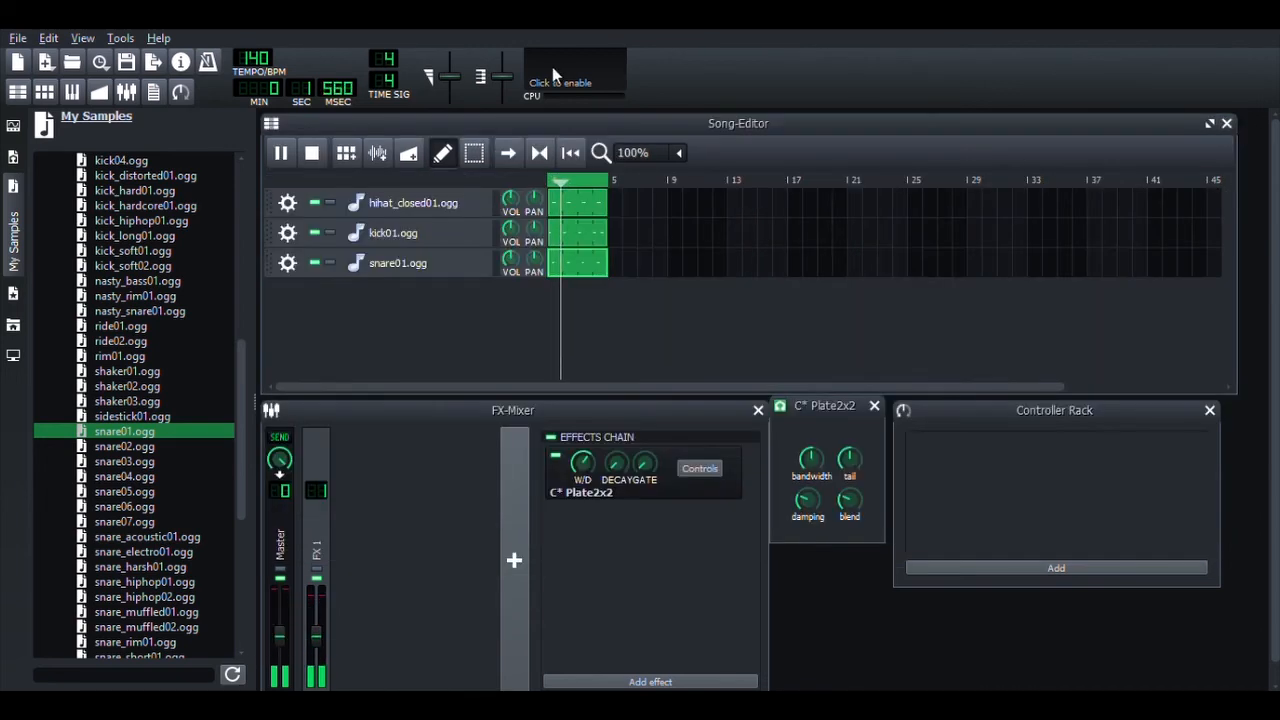
left_click(312, 152)
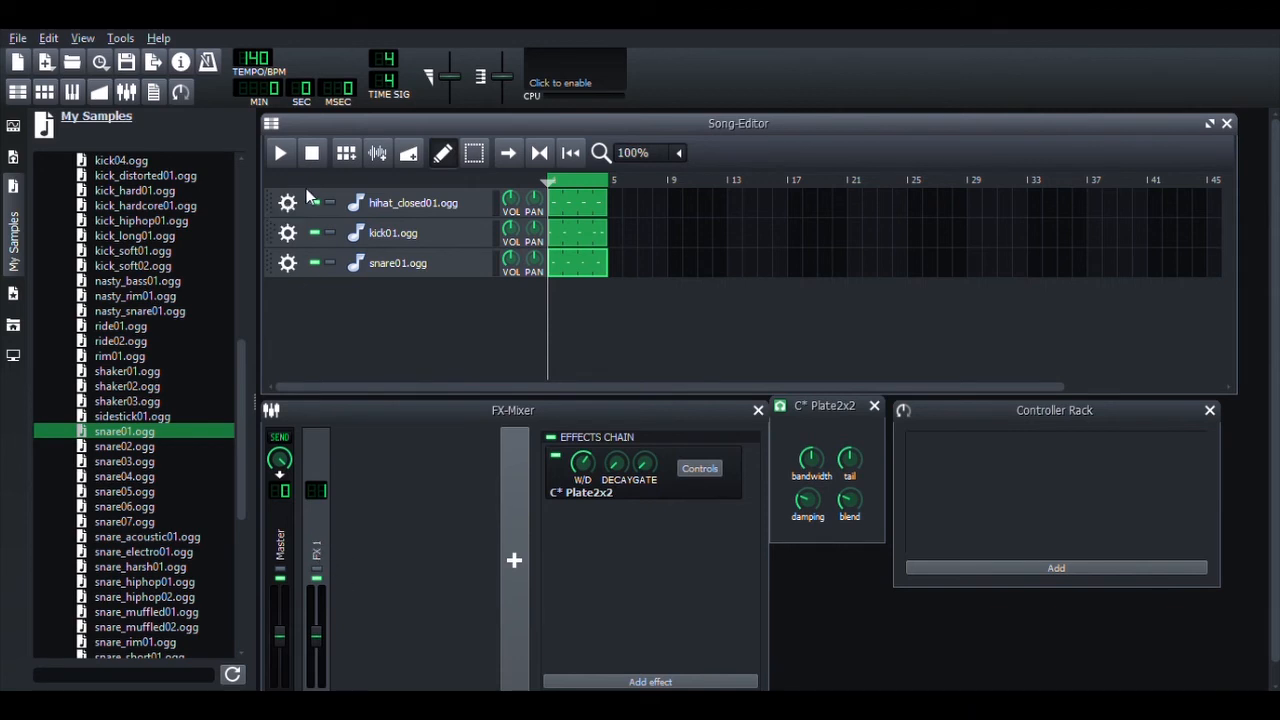
Step: Lower the FX 1 volume slightly and add a second mixer channel with a BassBooster effect
mouse_move(322, 643)
left_mouse_down()
mouse_move(320, 668)
mouse_move(320, 651)
left_mouse_up()
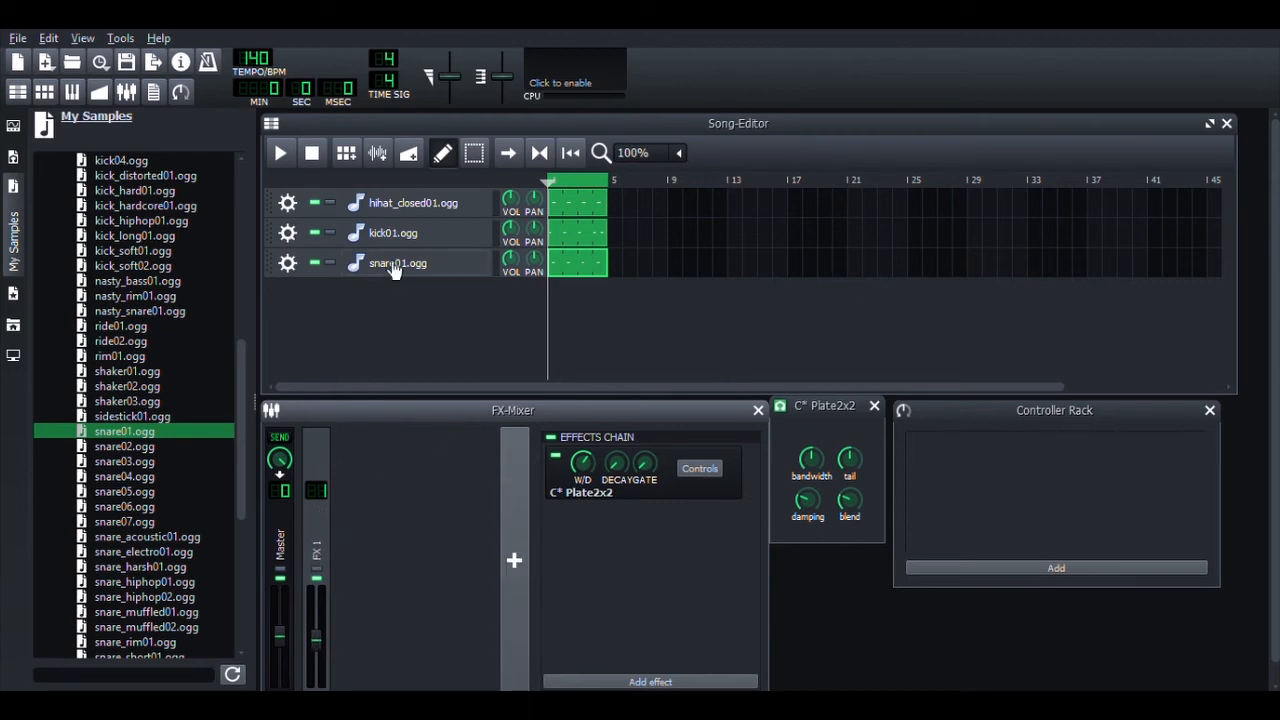
left_click(516, 564)
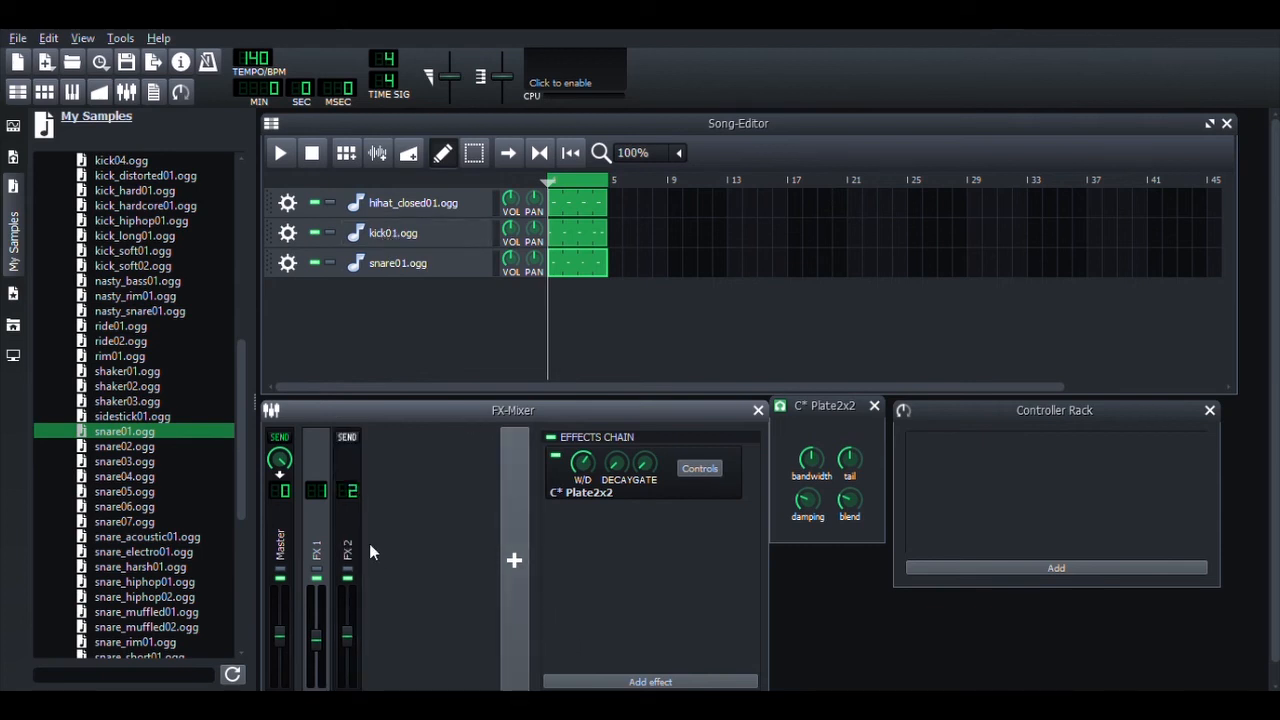
left_click(350, 548)
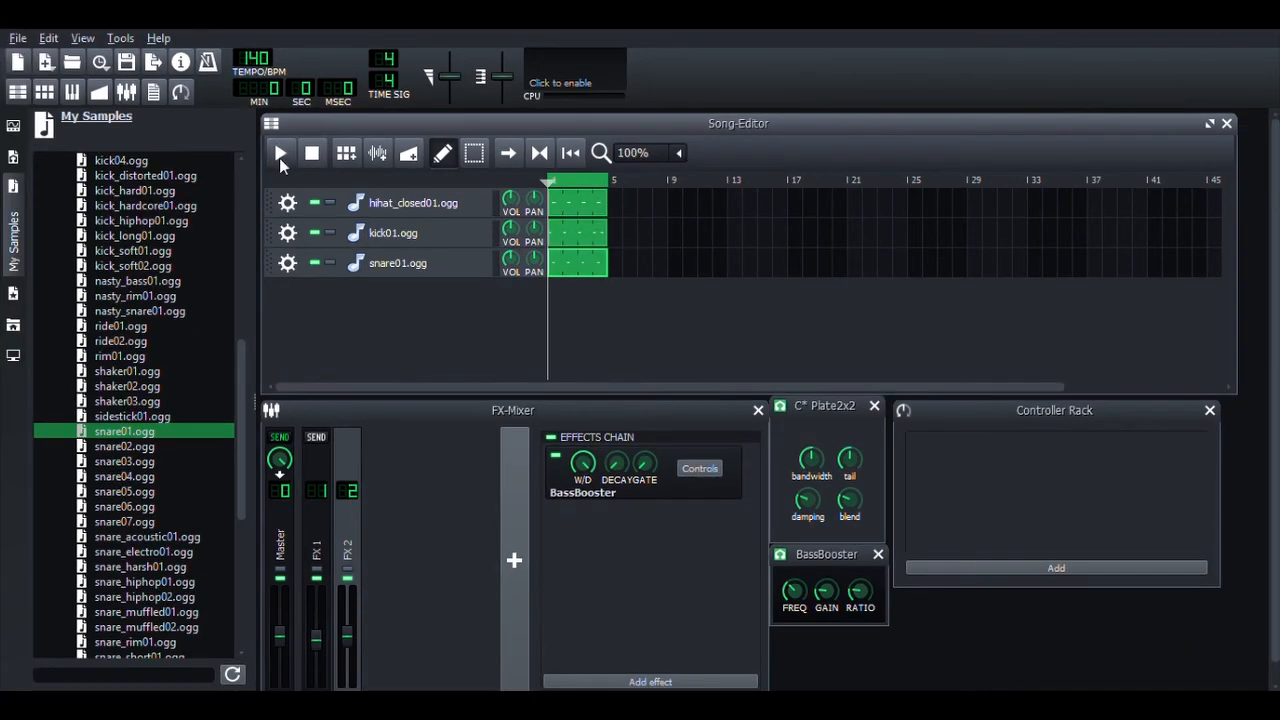
Step: While the song plays, reduce the BassBooster's wet/dry amount and the tail of the C* Plate2x2 reverb
left_click(279, 155)
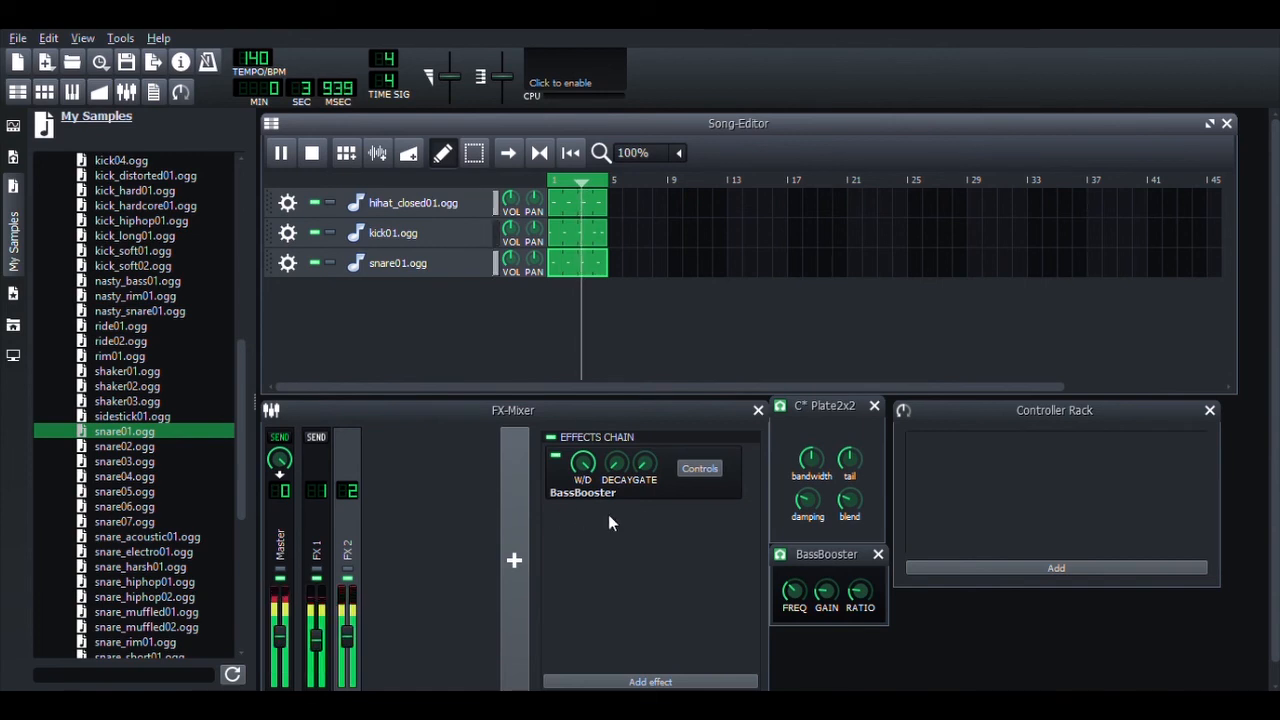
left_click(628, 482)
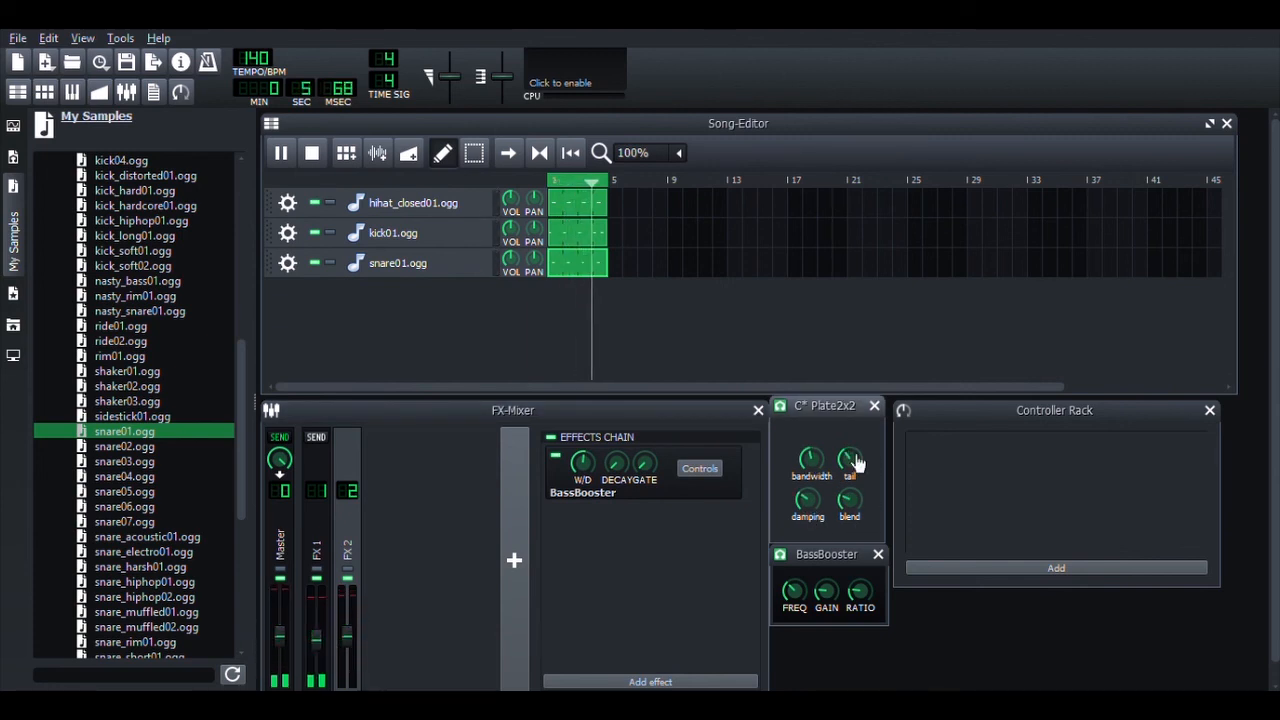
left_click(427, 286)
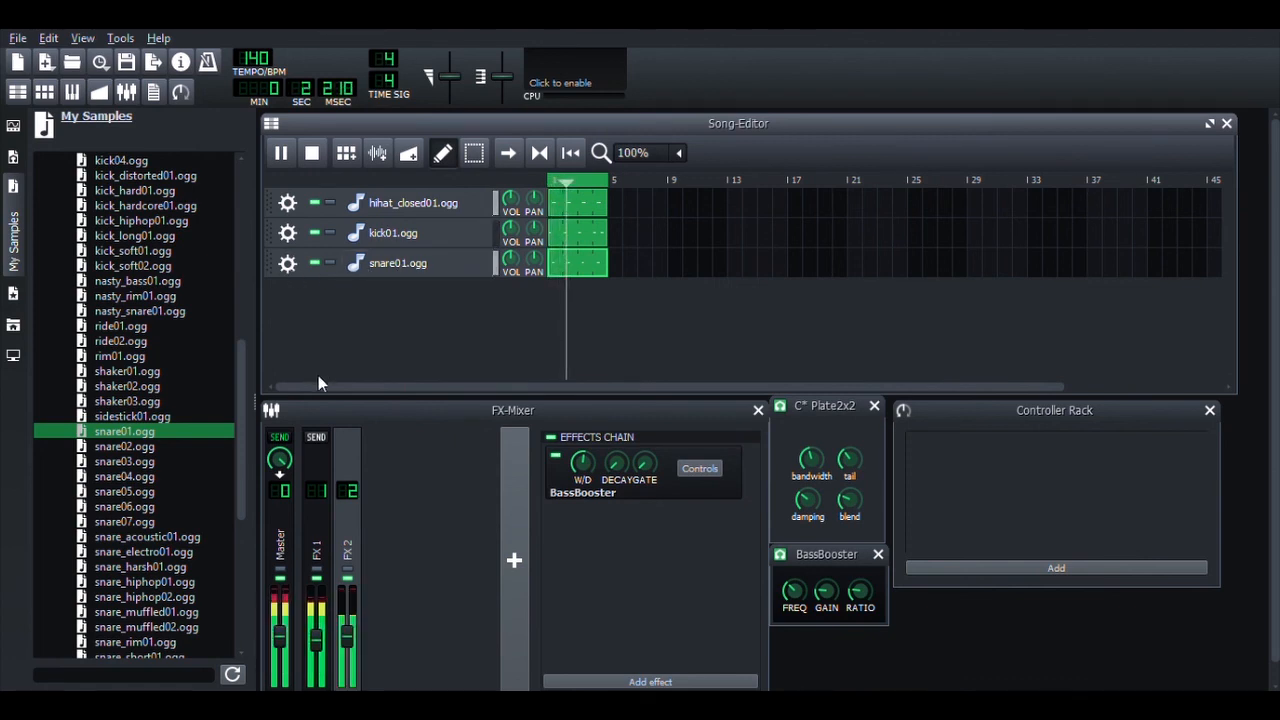
key("Left")
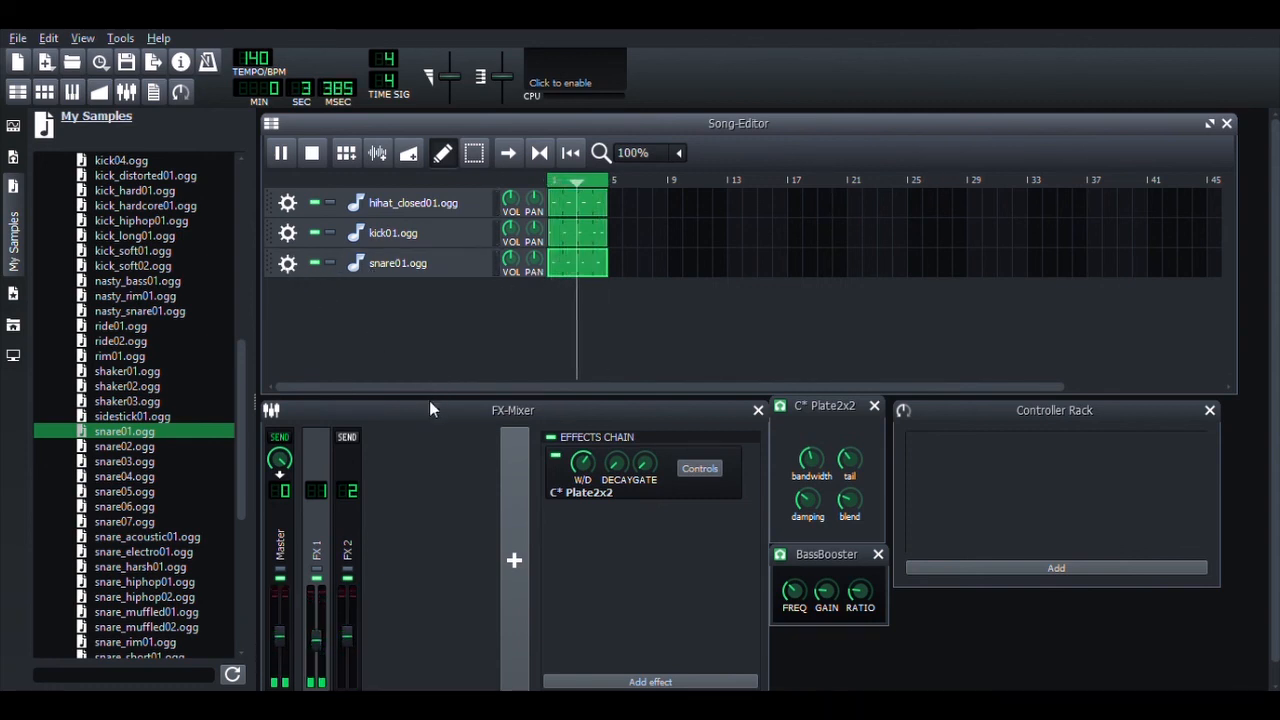
key("Right")
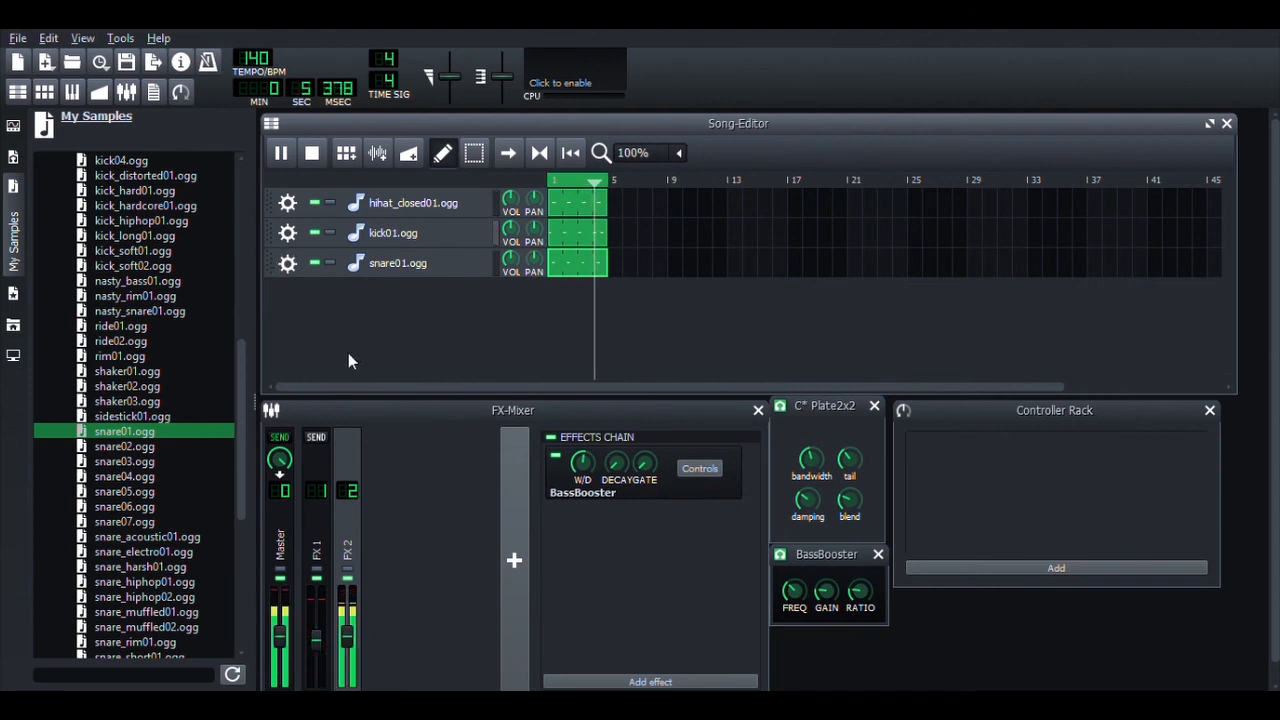
key("Left")
key("Left")
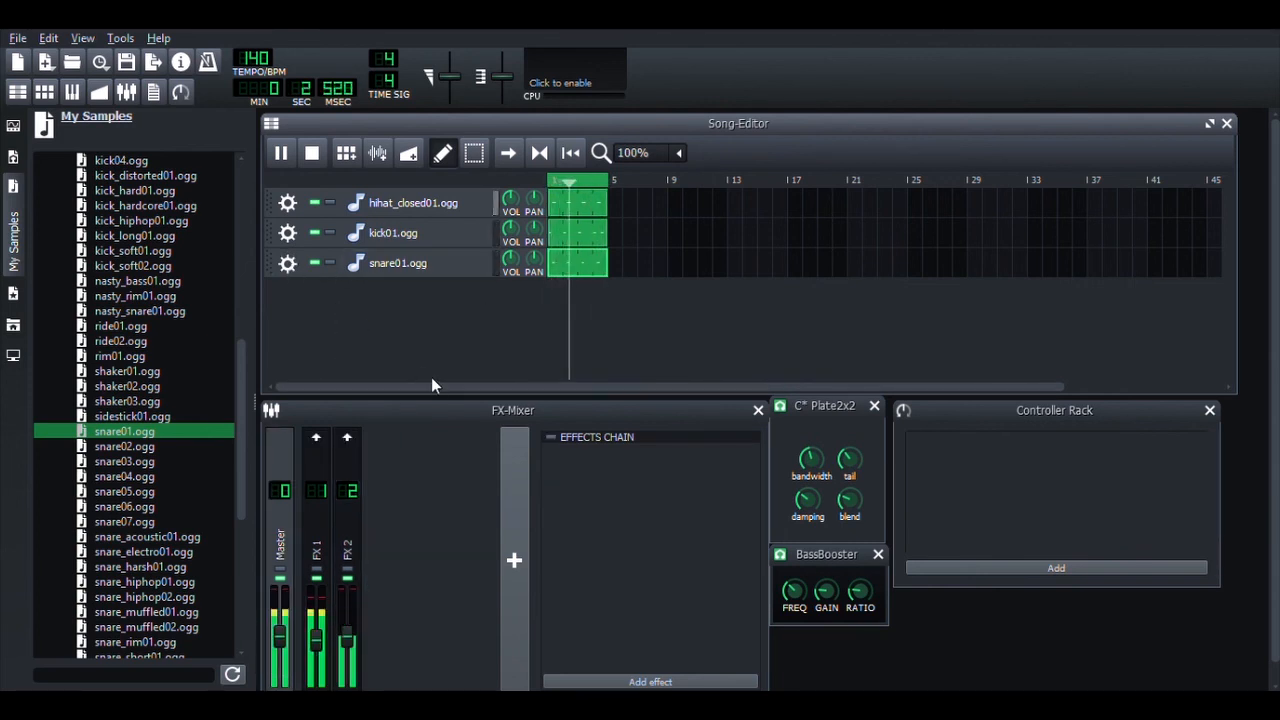
key("Right")
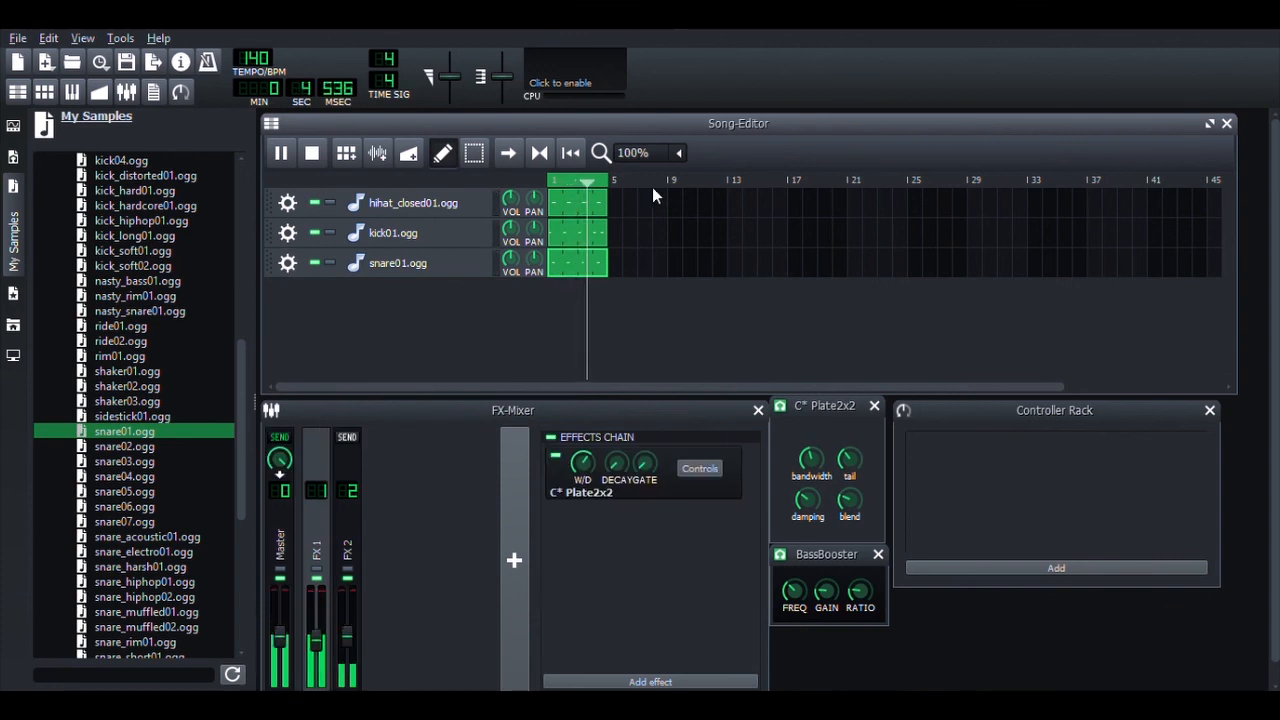
Step: Stop the song, raise the tempo to 181 BPM and play the loop again
left_click(316, 153)
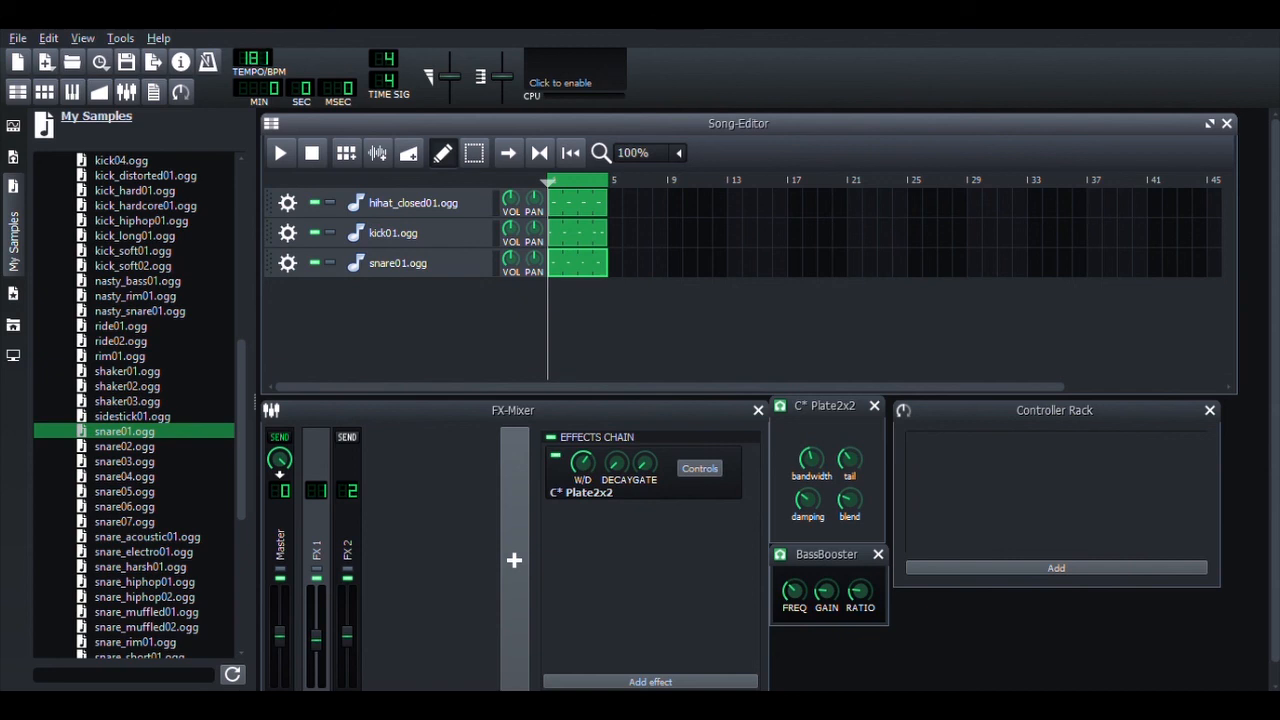
left_click(283, 152)
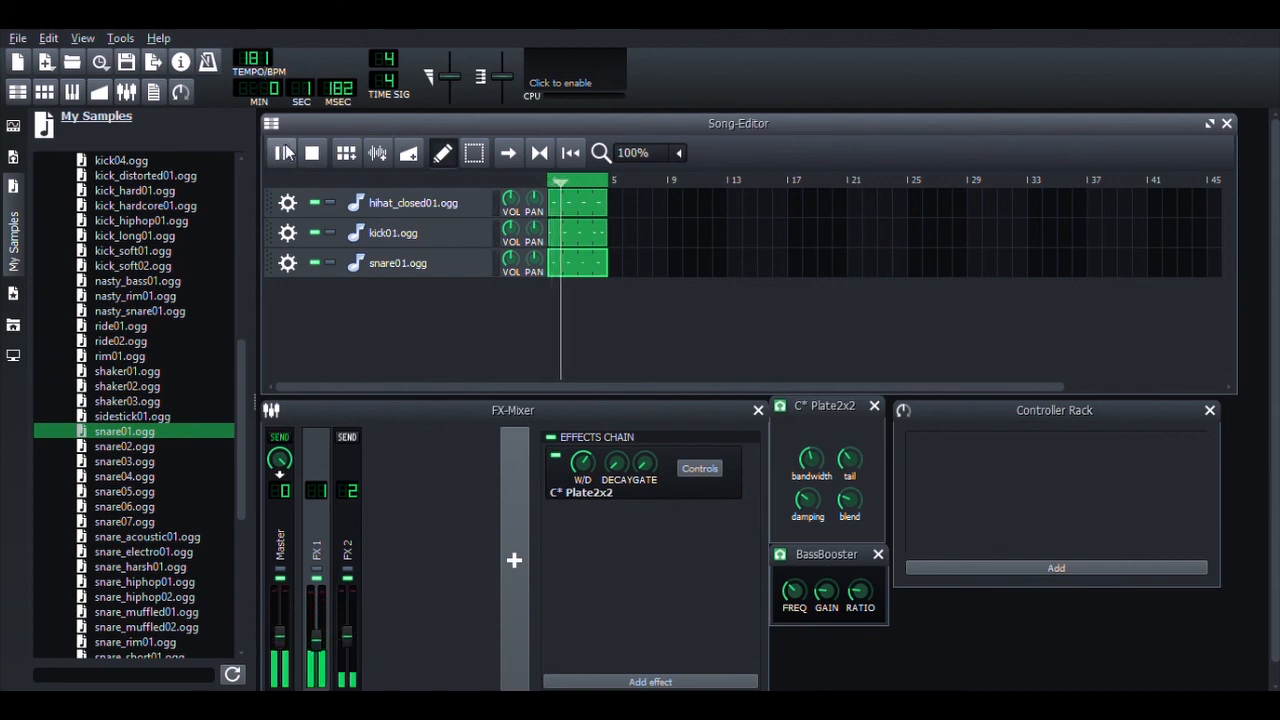